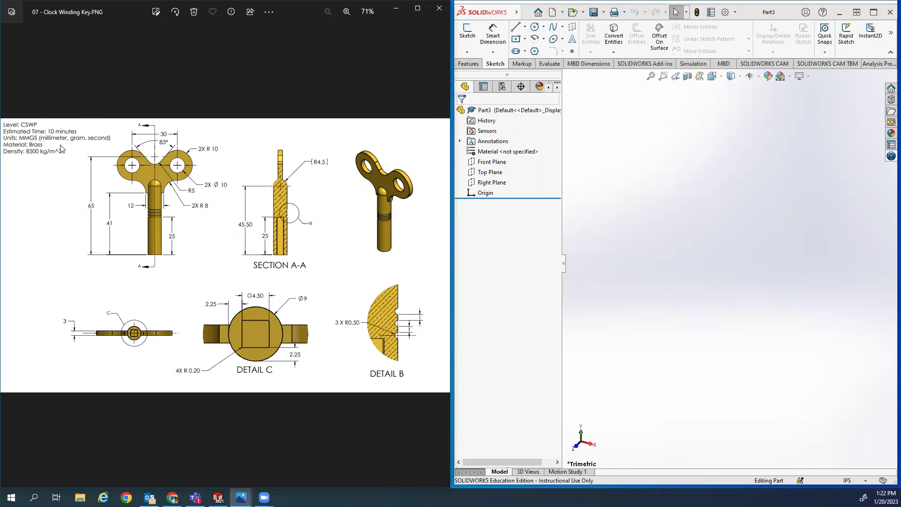
- Set the part's document units to MMGS (millimeter, gram, second)
click(467, 33)
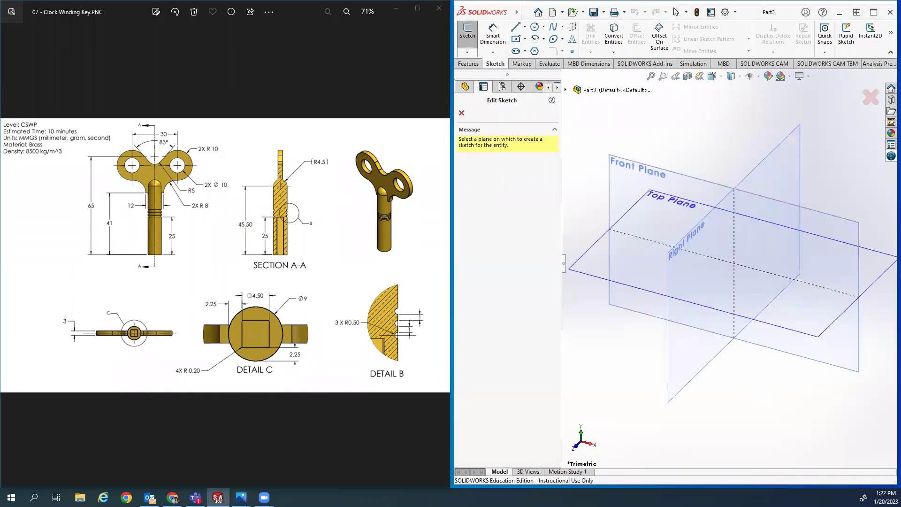
click(851, 478)
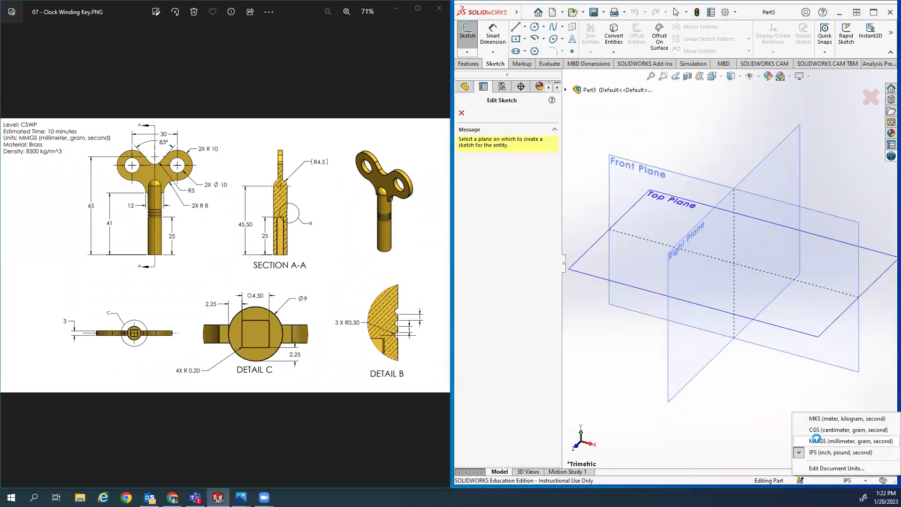
click(816, 429)
click(851, 480)
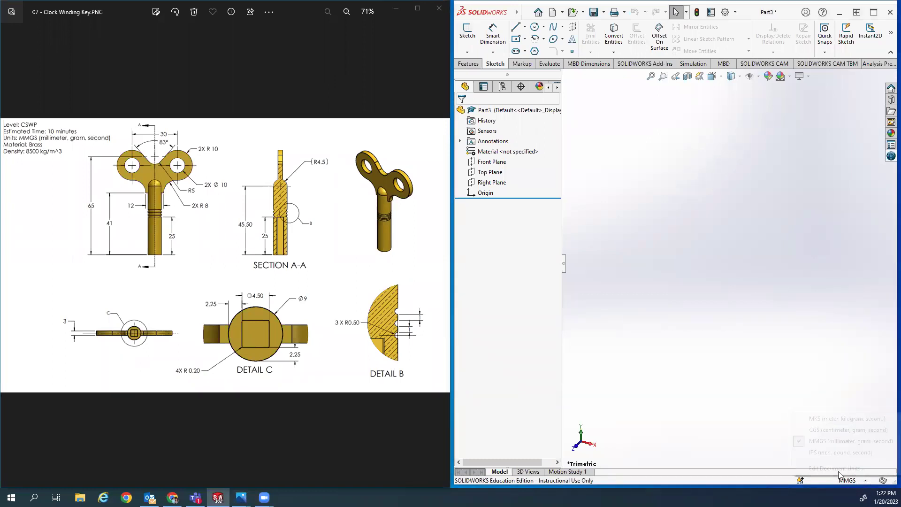
- Start a new sketch on the Front Plane
click(465, 39)
click(465, 39)
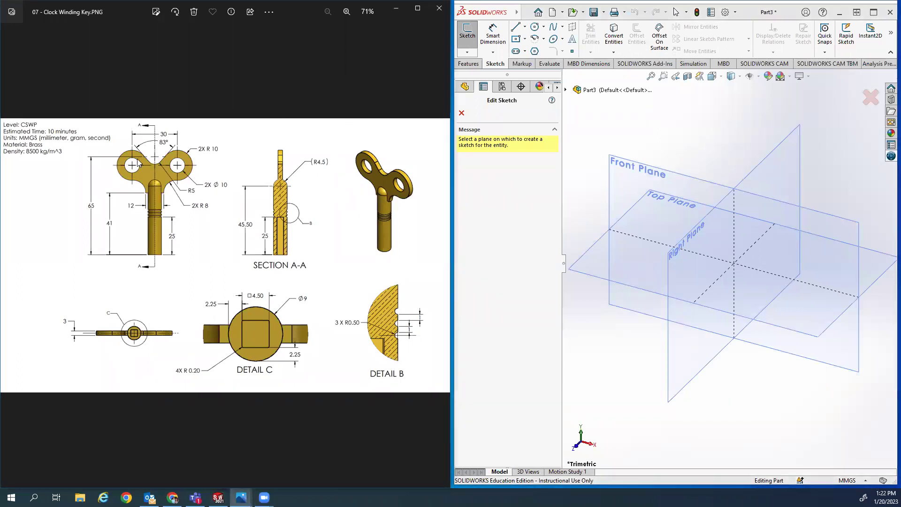
scroll(115, 160, up, 5)
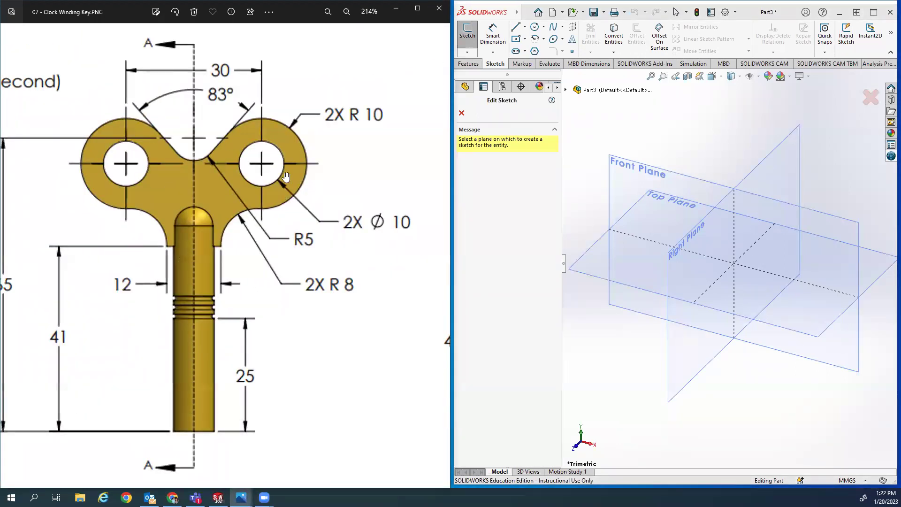
click(674, 177)
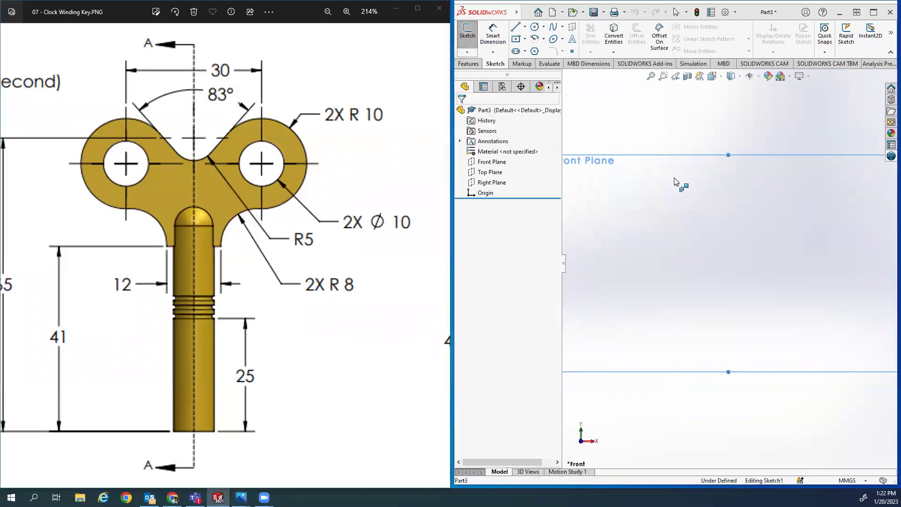
click(525, 28)
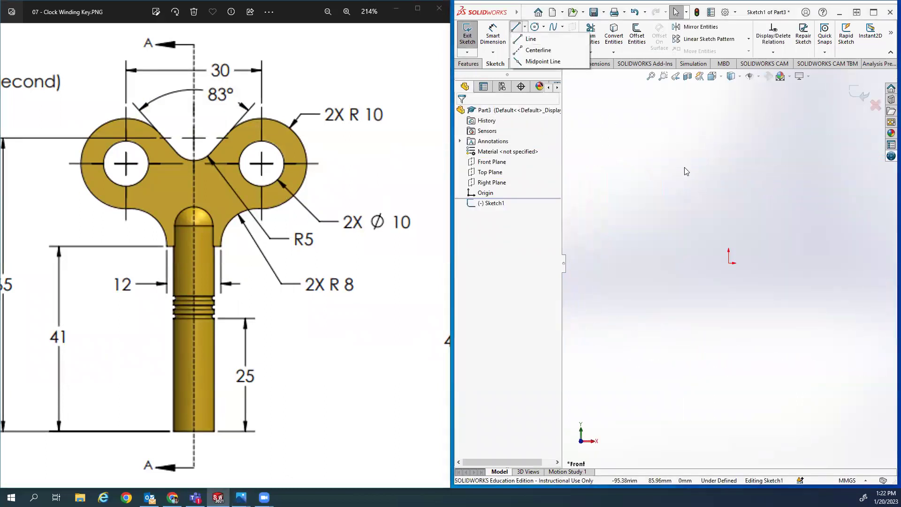
click(371, 43)
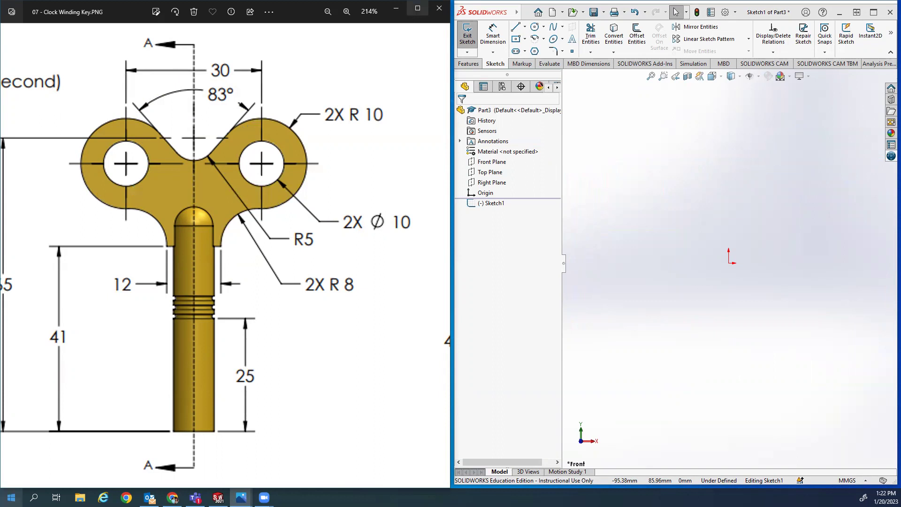
- Search the computer for "key clock" to locate the Clock Winding Key drawing file
key(super+s)
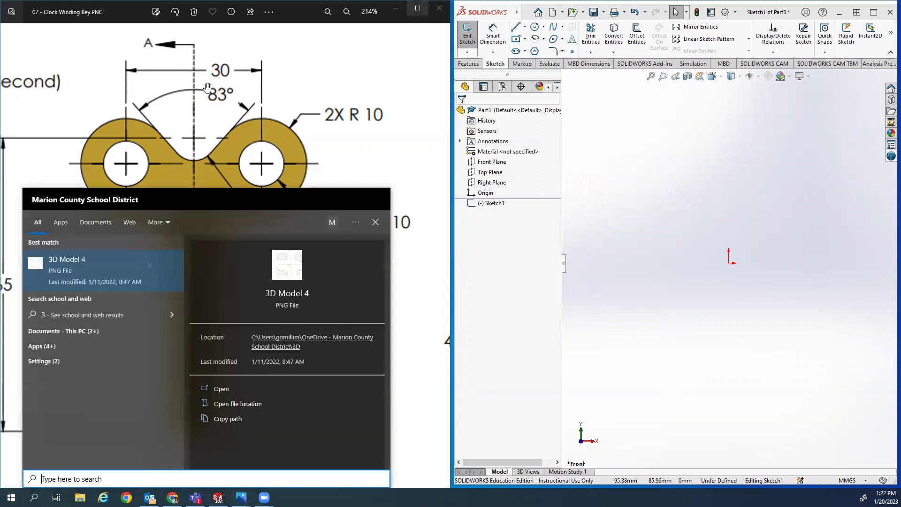
text(key)
key(BackSpace)
text(clock)
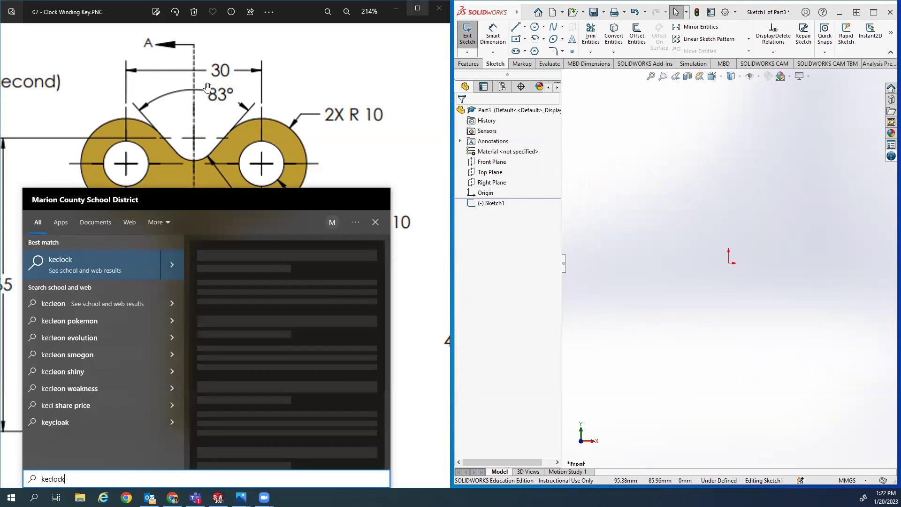
key(ctrl+a)
text(key clock)
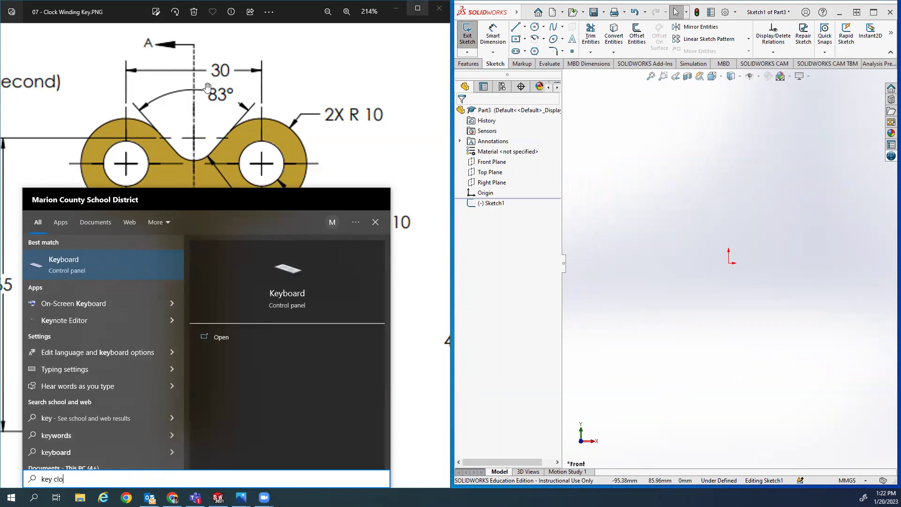
right_click(86, 267)
key(Escape)
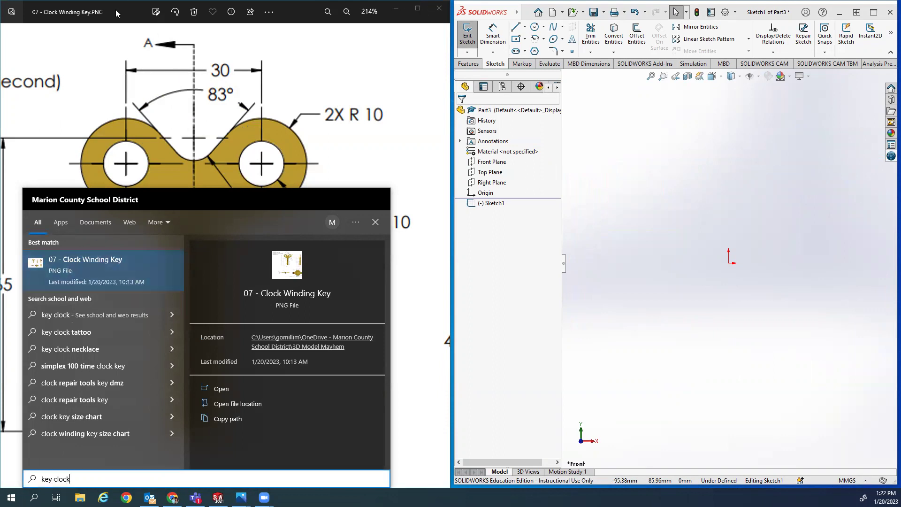
- Clear the Photos window away and place the drawing in Paint 3D side by side with SOLIDWORKS
click(136, 21)
drag(136, 21, 241, 81)
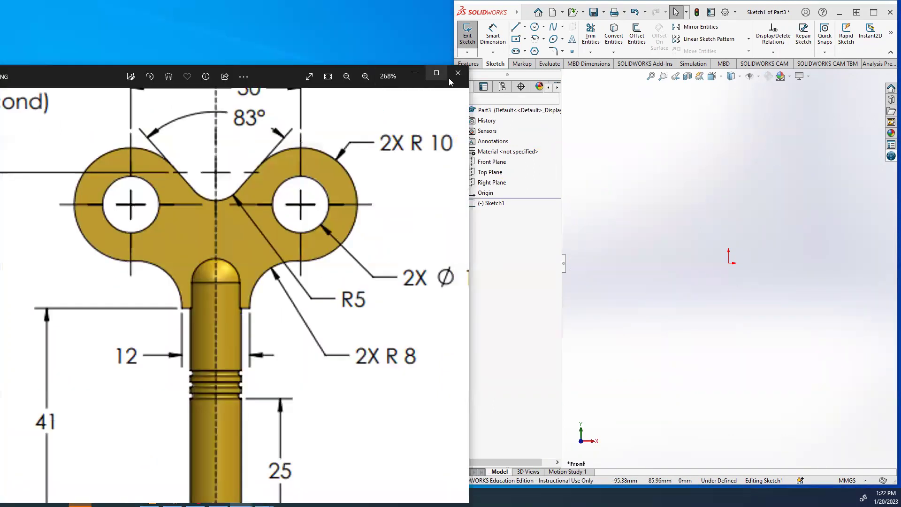
click(457, 72)
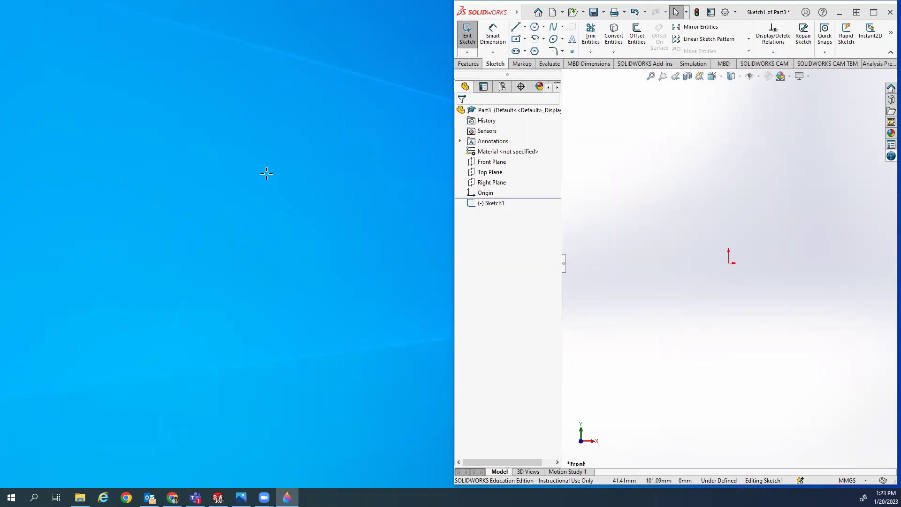
key(super+Left)
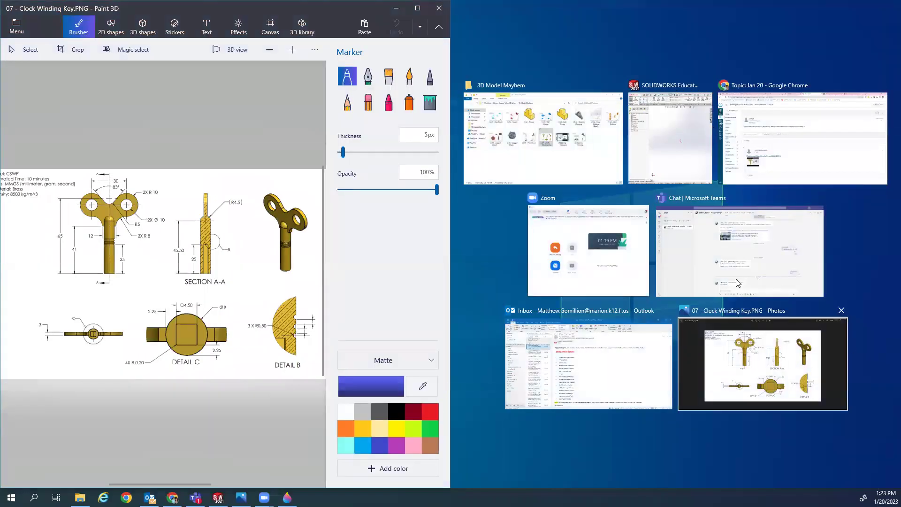
click(660, 139)
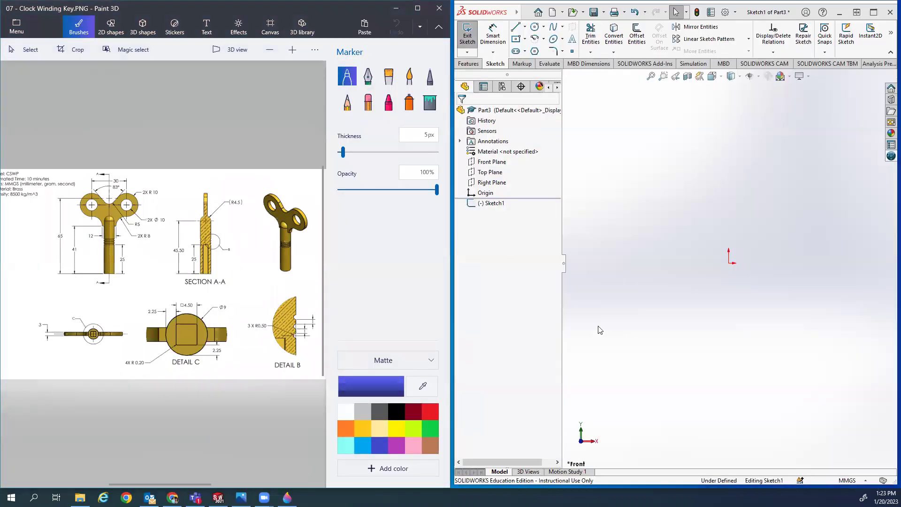
click(298, 92)
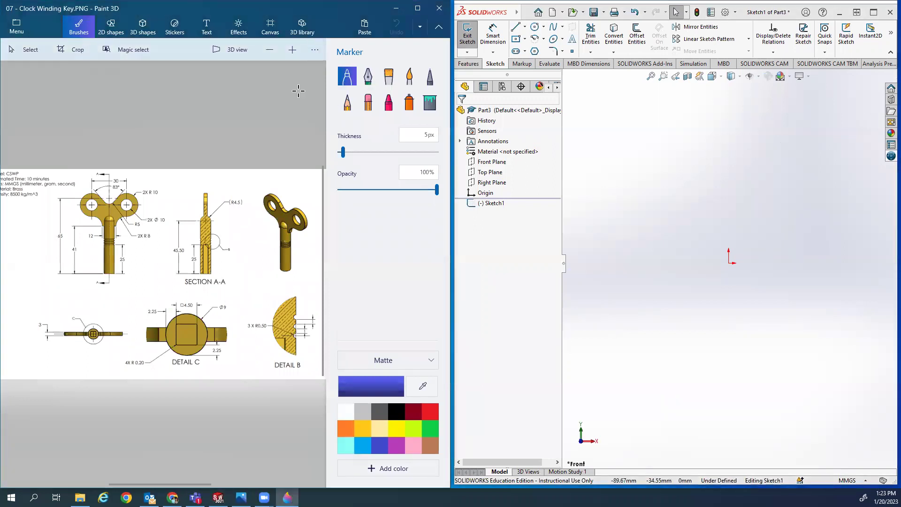
click(315, 51)
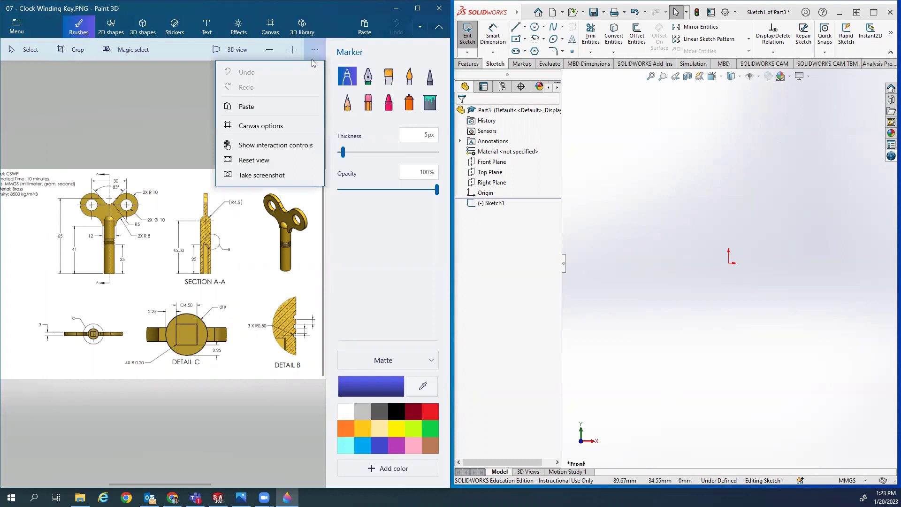
click(163, 110)
click(24, 49)
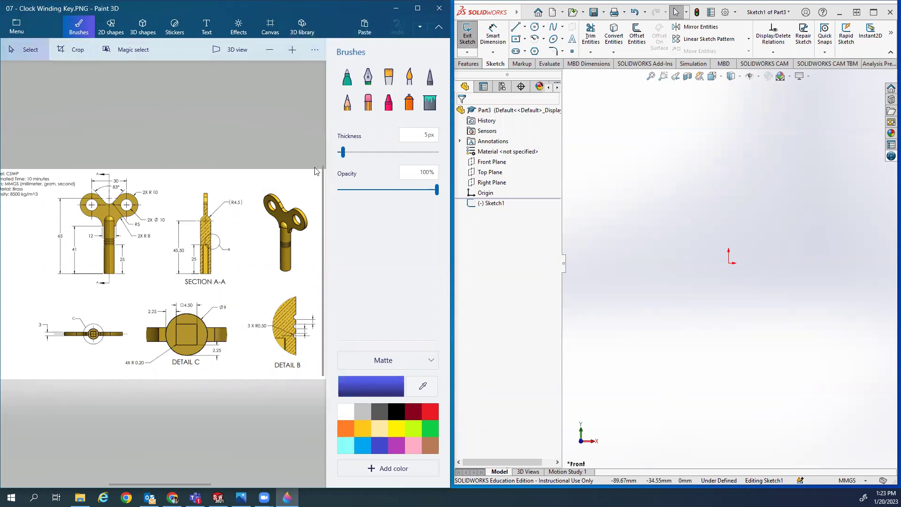
click(439, 27)
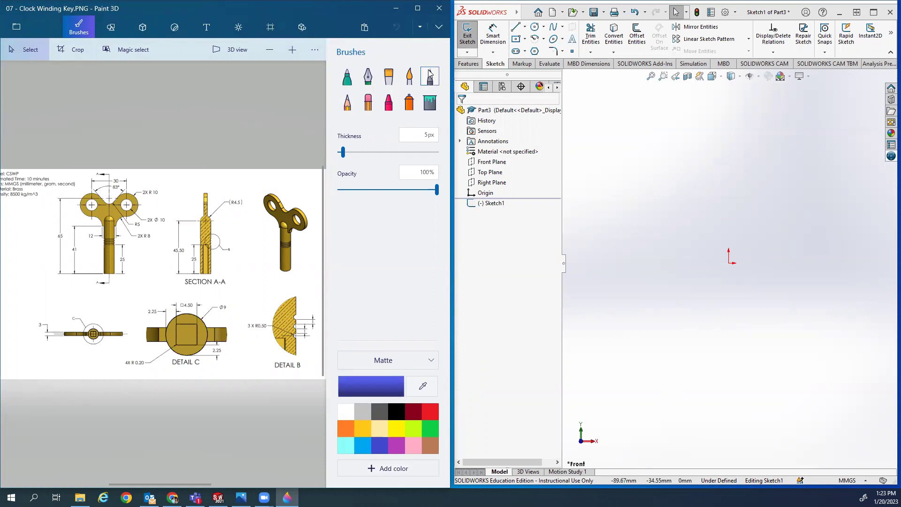
click(439, 29)
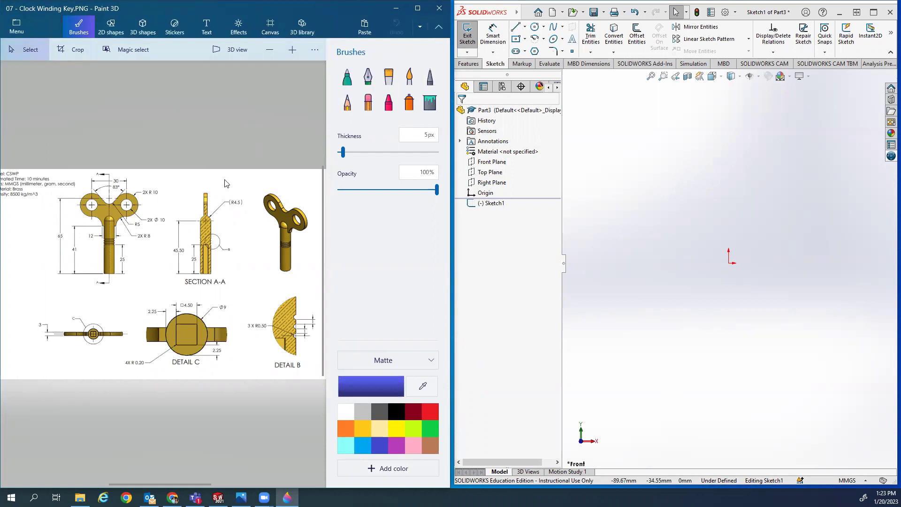
scroll(225, 183, up, 4)
scroll(225, 183, down, 3)
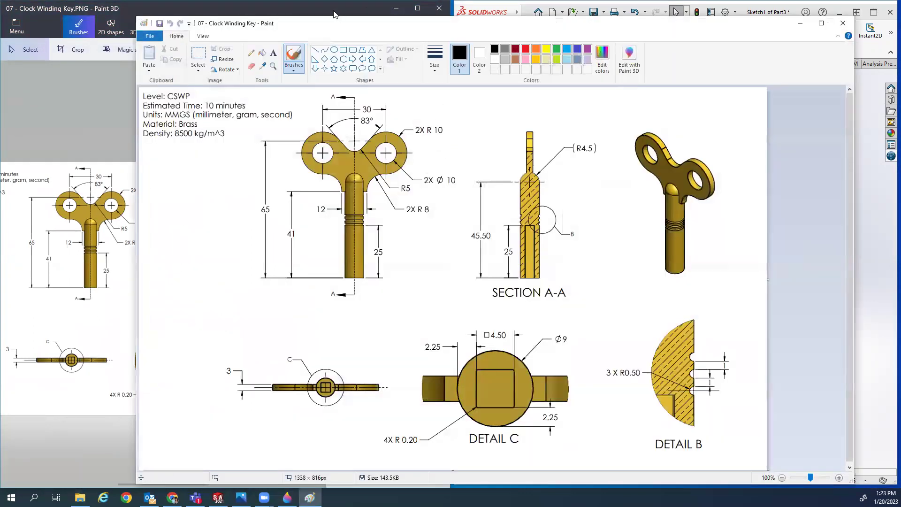
- Close Paint 3D and place the Paint window showing the Clock Winding Key drawing side by side with SOLIDWORKS
click(429, 11)
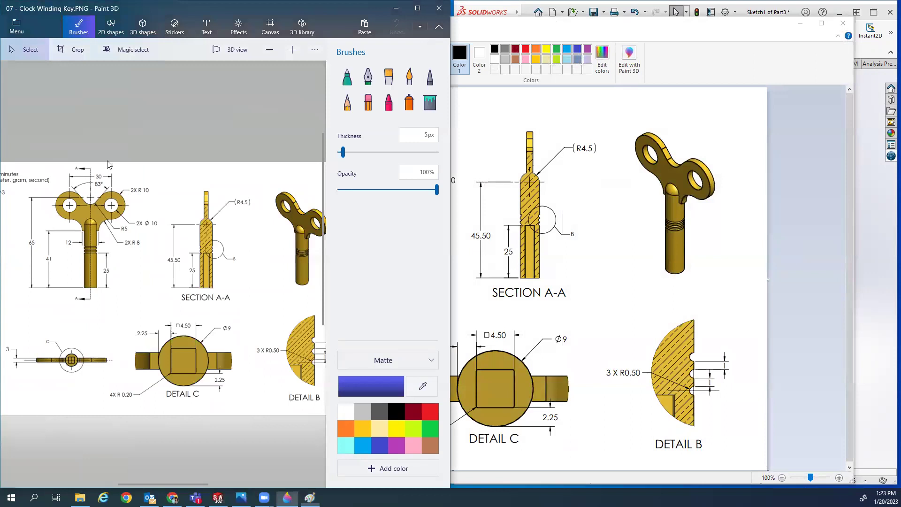
key(alt+F4)
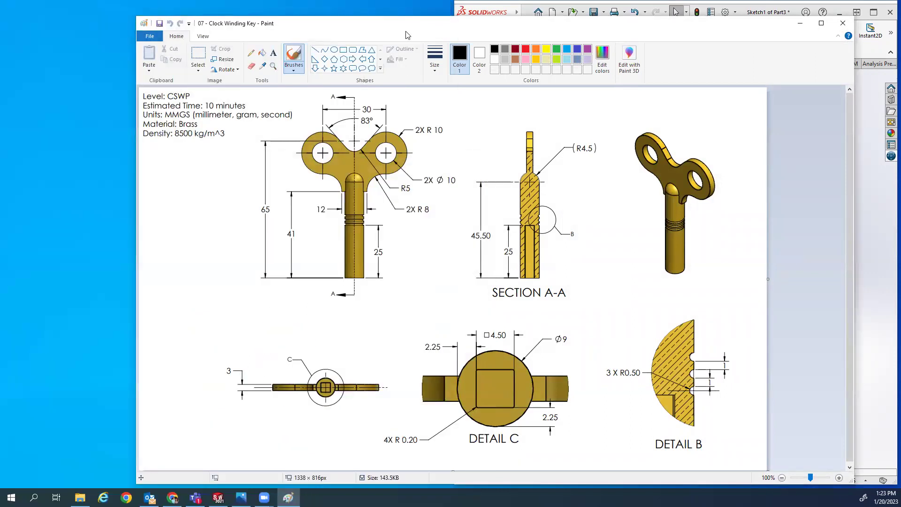
key(super+Left)
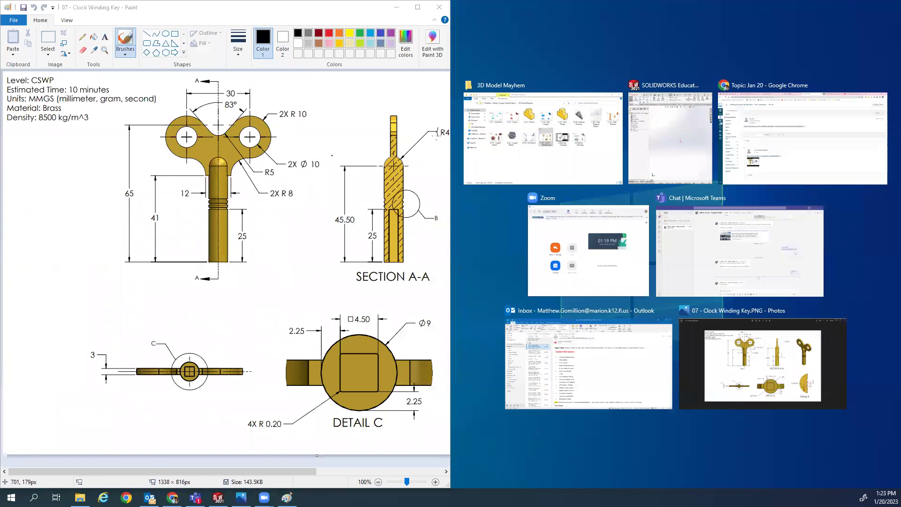
click(679, 146)
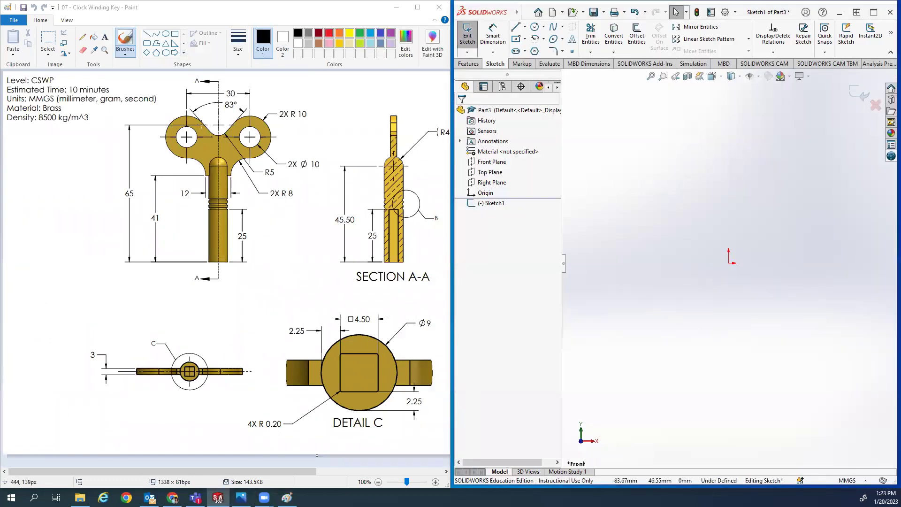
- Mark the bottom centre of the key's shaft in the front view with a red Pencil dot
click(205, 99)
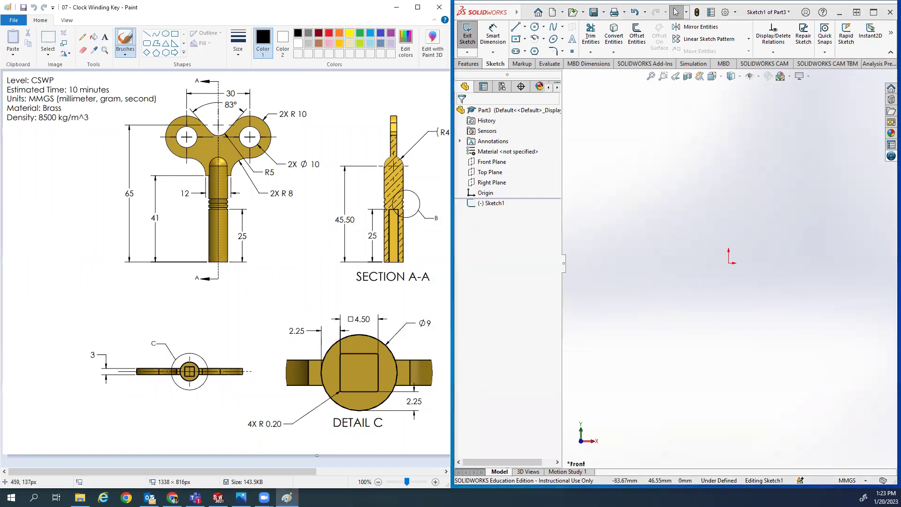
ctrl+scroll(218, 136, up, 2)
ctrl+scroll(218, 136, down, 1)
drag(145, 471, 213, 471)
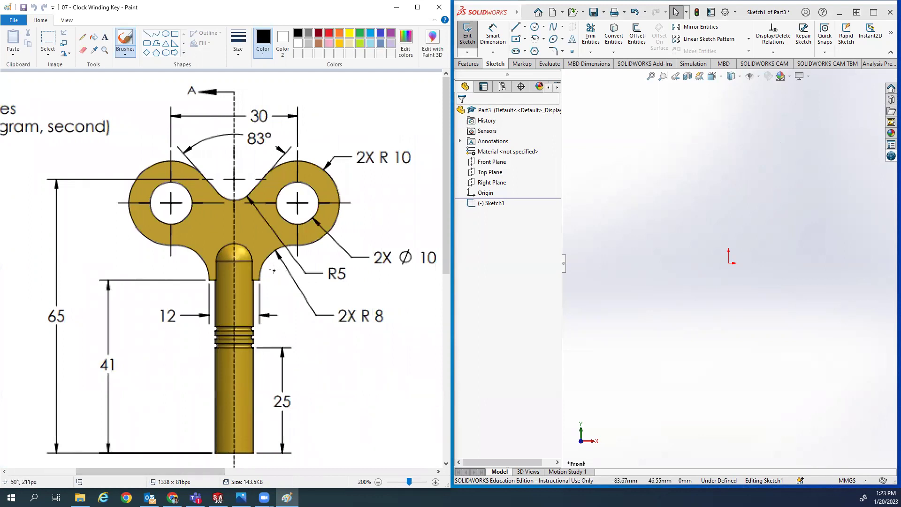
ctrl+scroll(274, 269, down, 1)
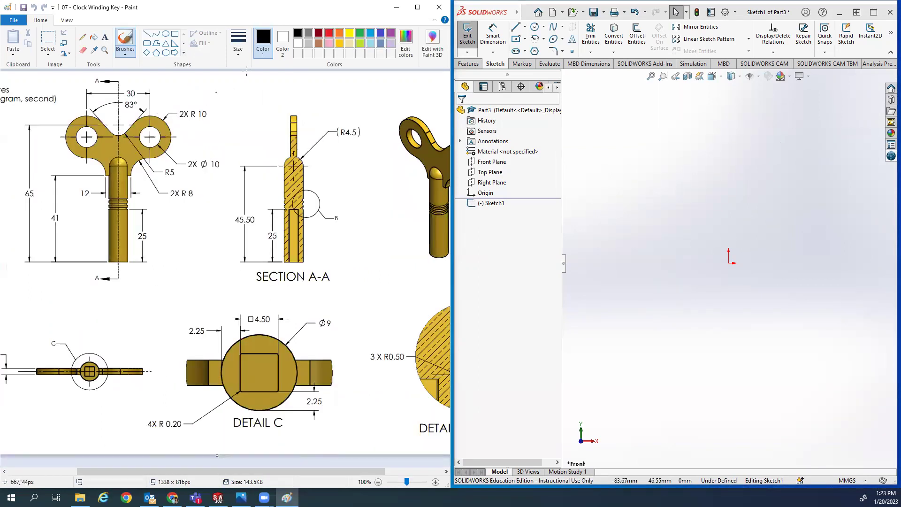
click(329, 33)
click(83, 36)
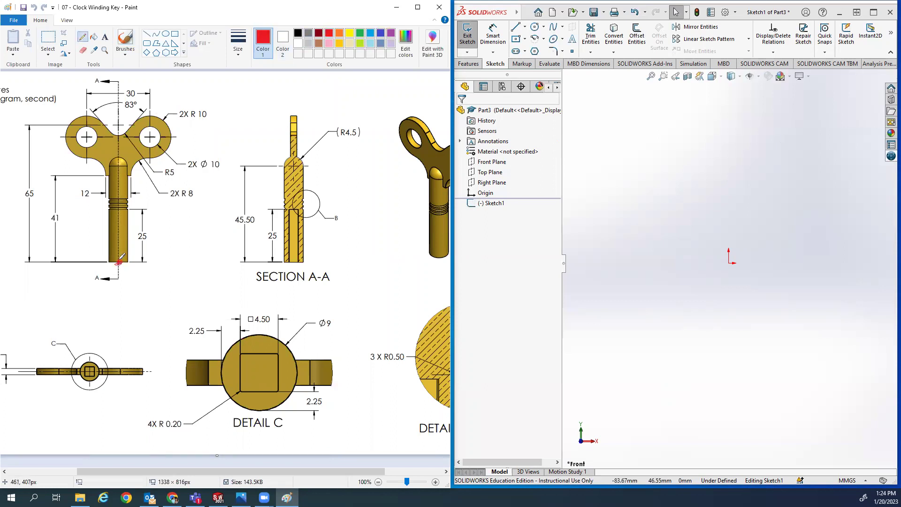
- Switch to SOLIDWORKS and sketch a vertical centerline upward from the origin
click(731, 213)
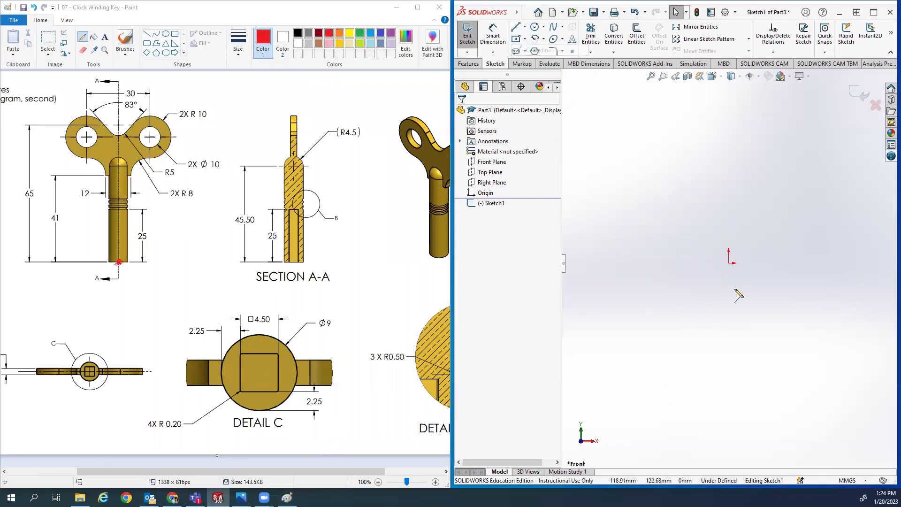
click(520, 29)
click(728, 263)
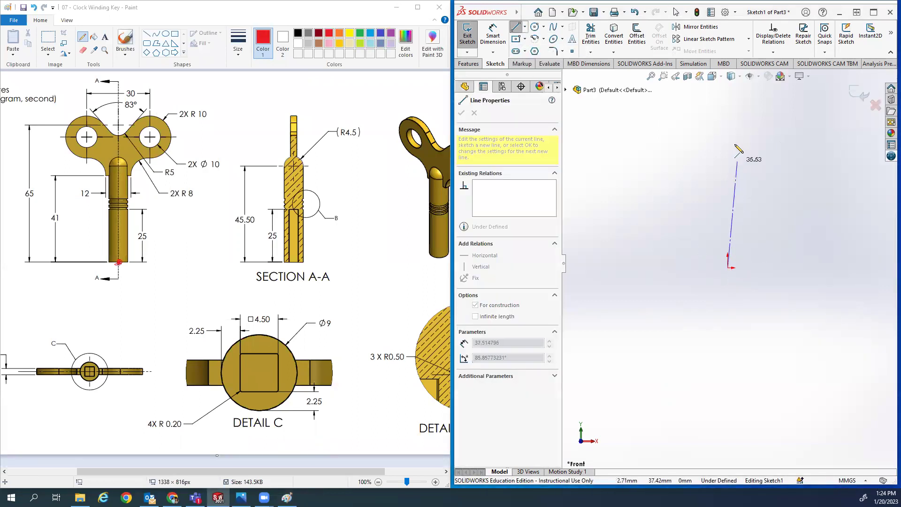
click(727, 103)
key(Escape)
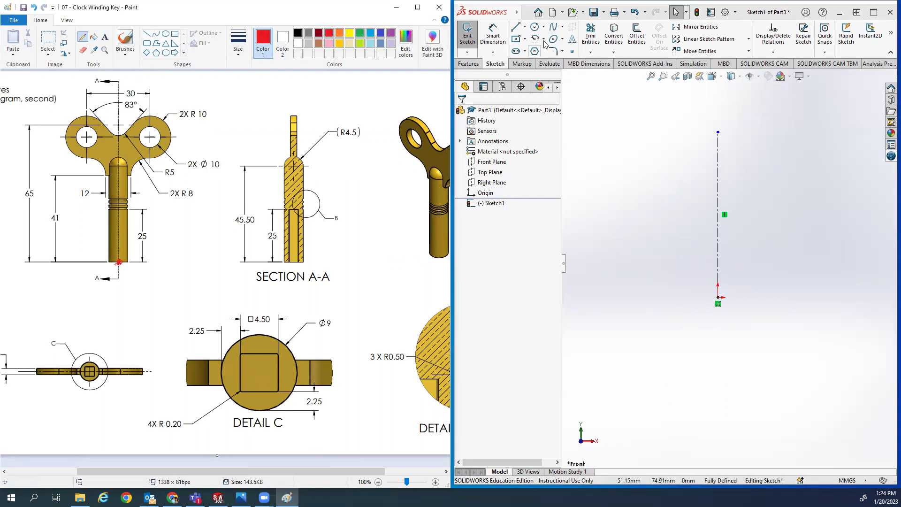
- Sketch a circle beside the upper part of the vertical centerline, on its -X side, and dimension its diameter to 10 mm
key(c)
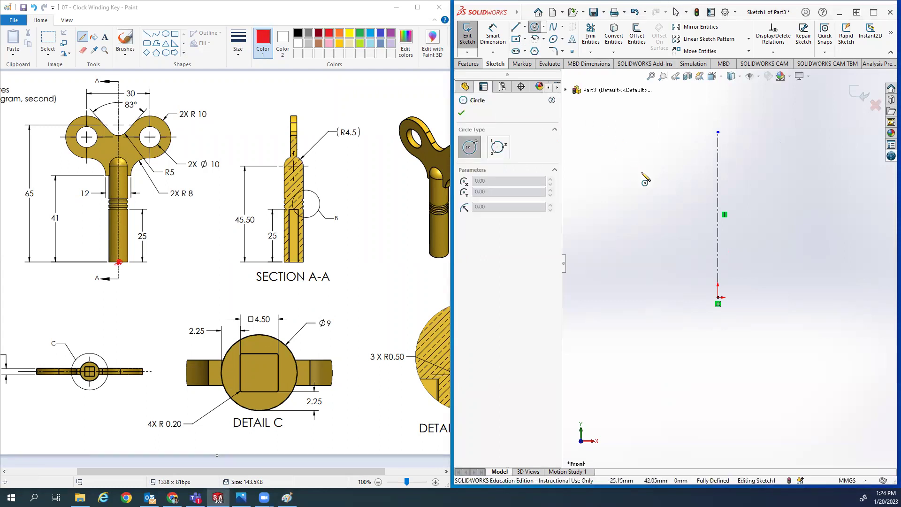
click(655, 159)
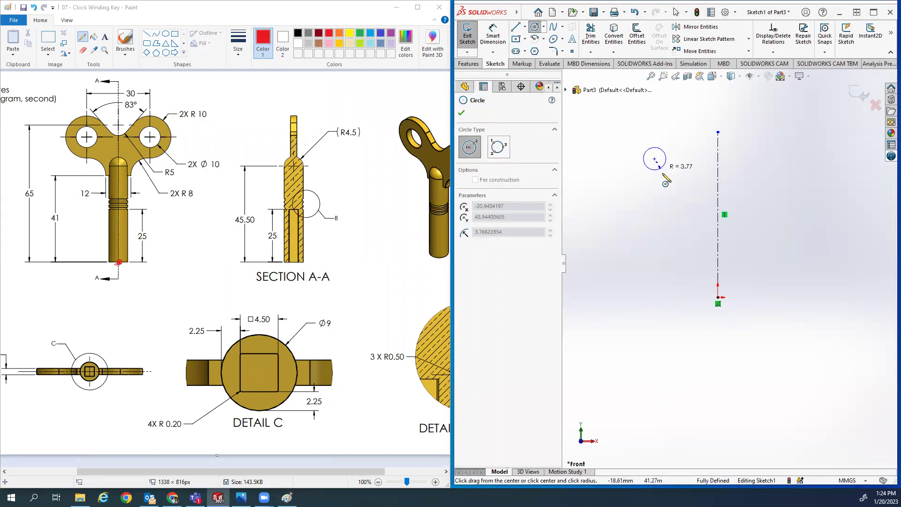
click(666, 170)
key(d)
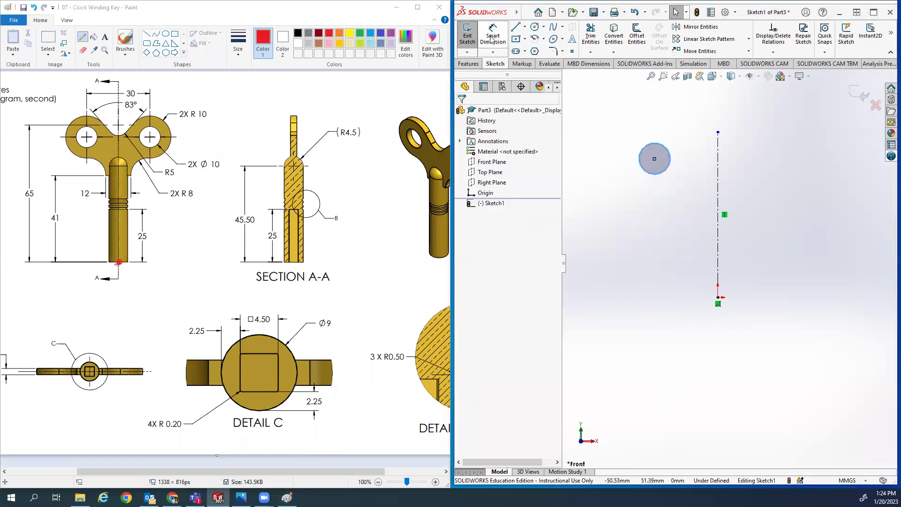
click(659, 145)
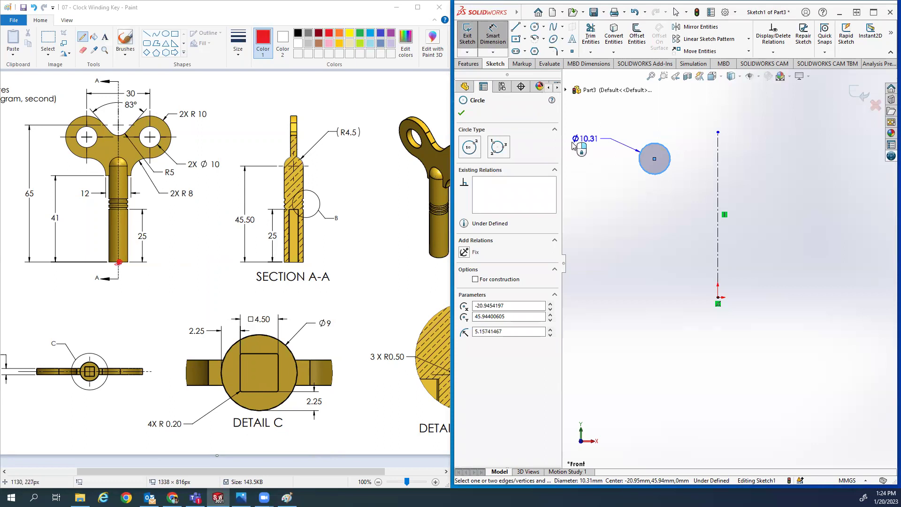
click(596, 131)
text(10)
key(Return)
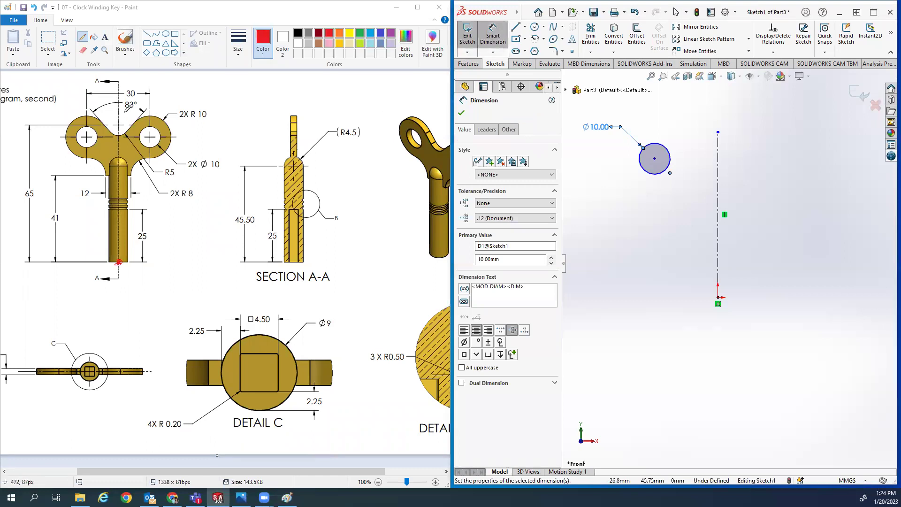
- Sketch a larger circle concentric with the 10 mm circle and dimension its diameter to 20 mm
click(535, 27)
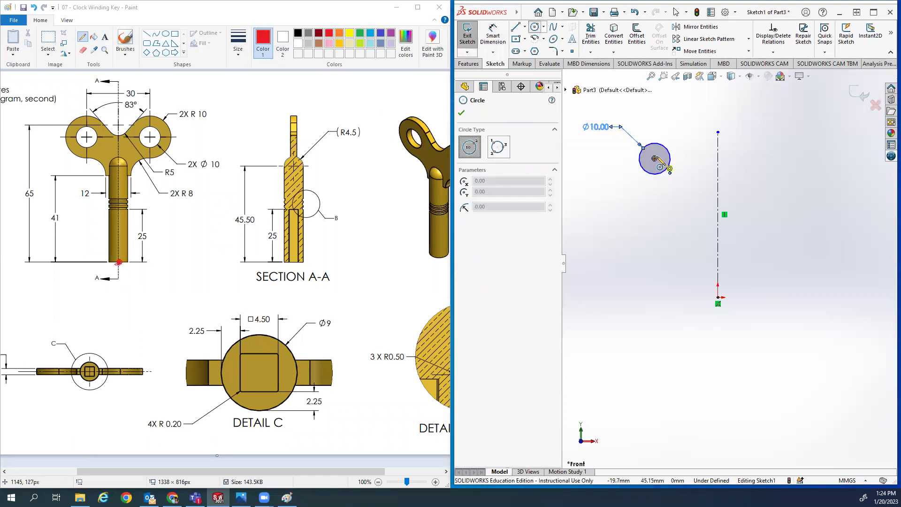
click(655, 159)
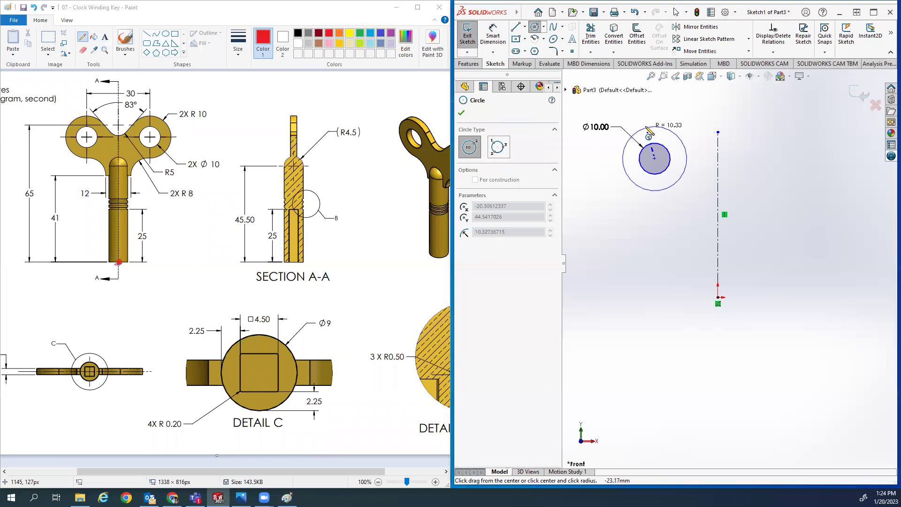
click(645, 127)
key(d)
click(636, 129)
click(598, 105)
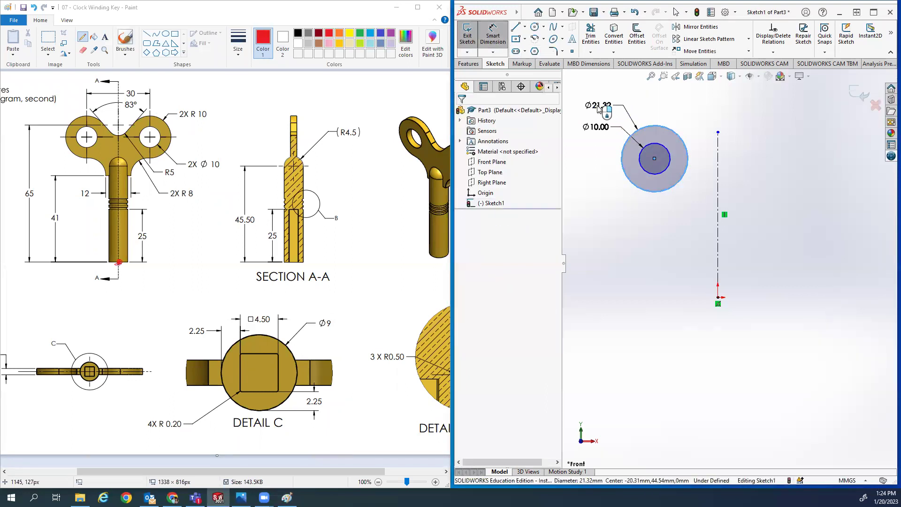
text(20)
key(Return)
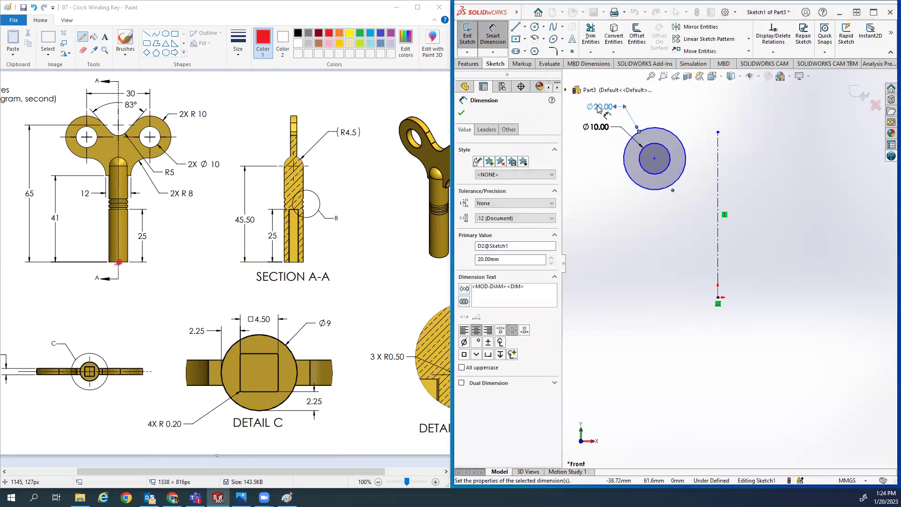
key(Escape)
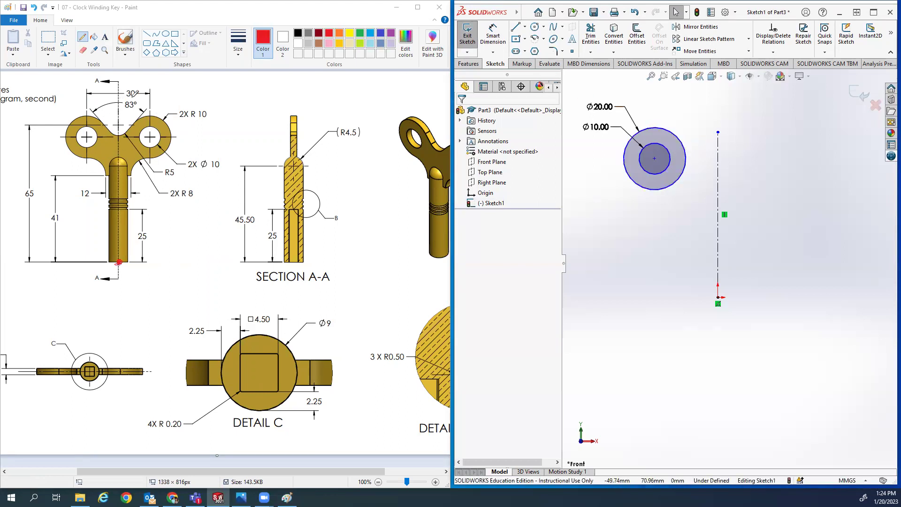
click(222, 22)
mouse_move(126, 89)
mouse_down()
mouse_move(139, 99)
mouse_move(130, 87)
mouse_up()
key(ctrl+z)
- Switch to SOLIDWORKS and dimension the distance from the circles' center to the vertical centerline as 15 mm
click(650, 161)
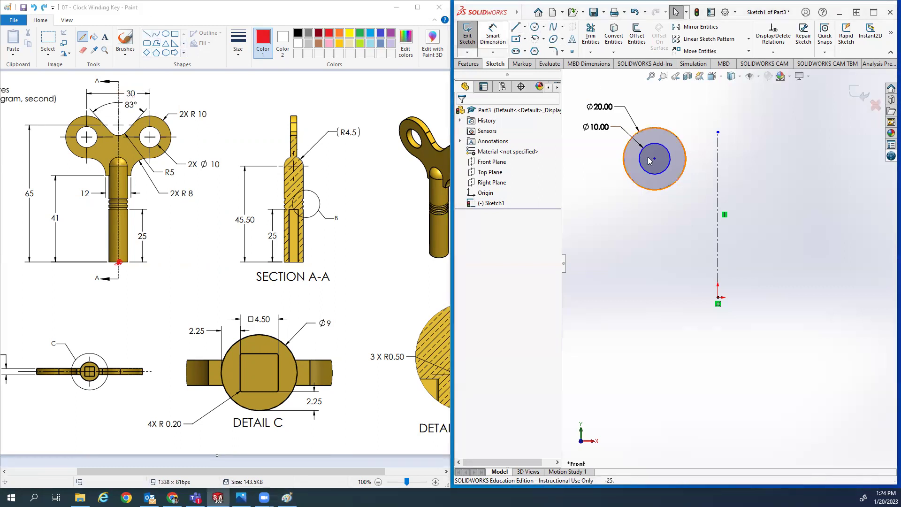
click(649, 161)
key(d)
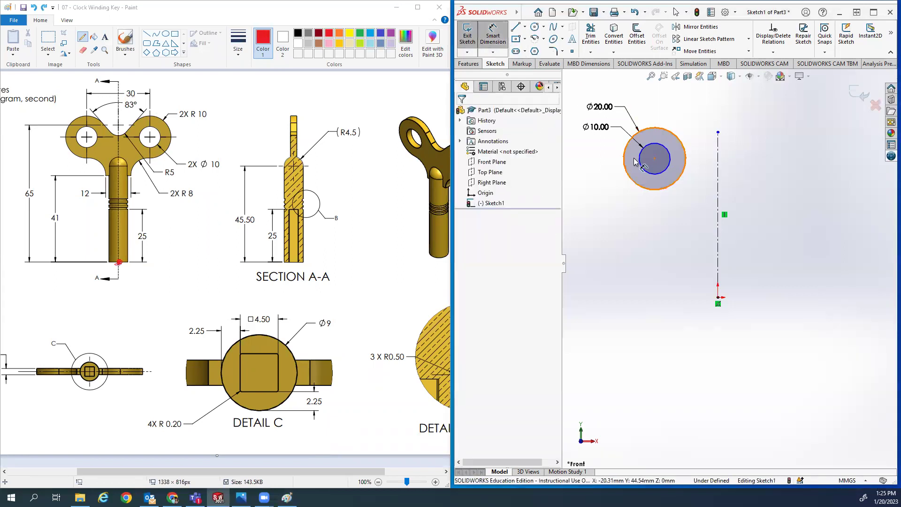
click(655, 158)
click(718, 164)
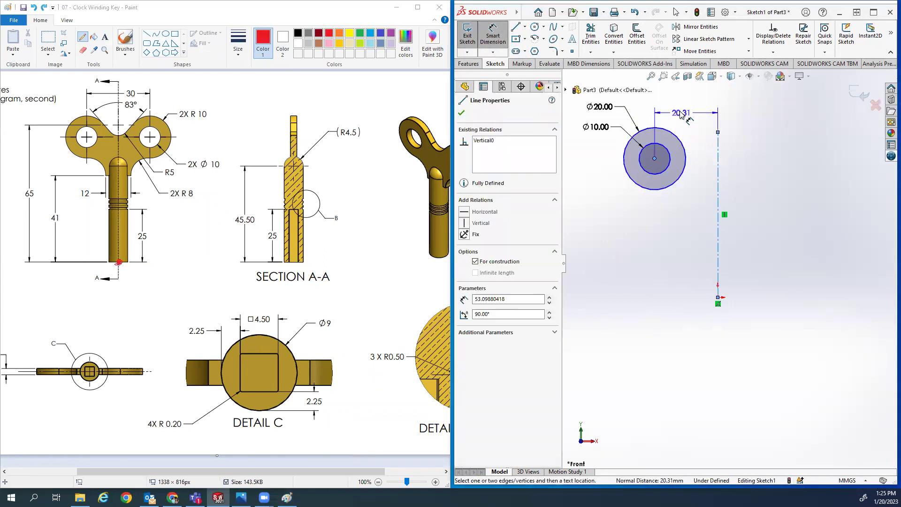
click(686, 112)
key(Return)
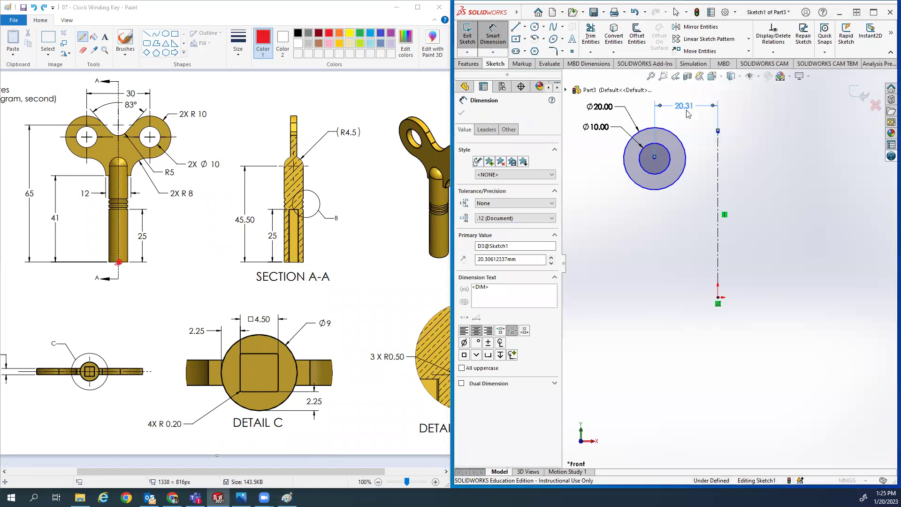
key(Escape)
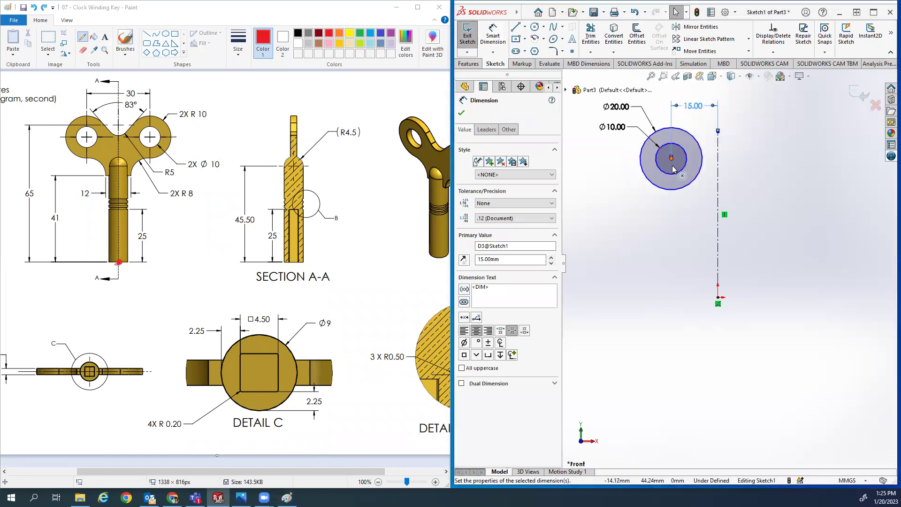
- Move the two concentric circles slightly upward by their shared center point
click(672, 166)
mouse_move(671, 158)
mouse_down()
mouse_move(670, 217)
mouse_move(667, 156)
mouse_up()
click(648, 222)
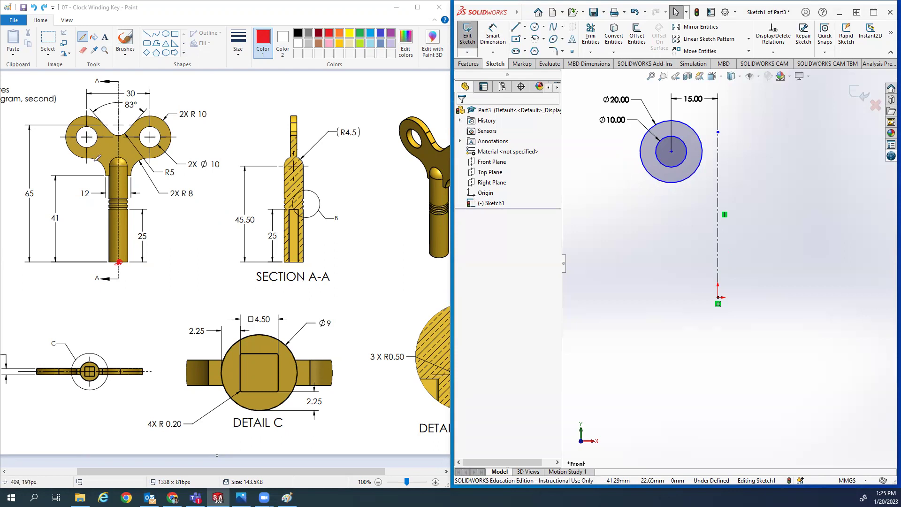
- Switch to Paint and draw a red line over the handle's slanted edge between the left lobe and the R5 arc
click(89, 155)
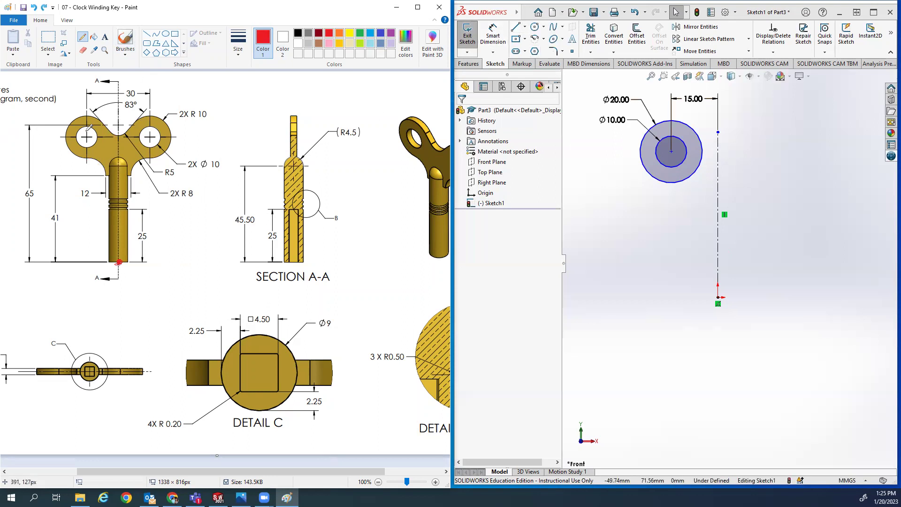
ctrl+scroll(82, 123, up, 1)
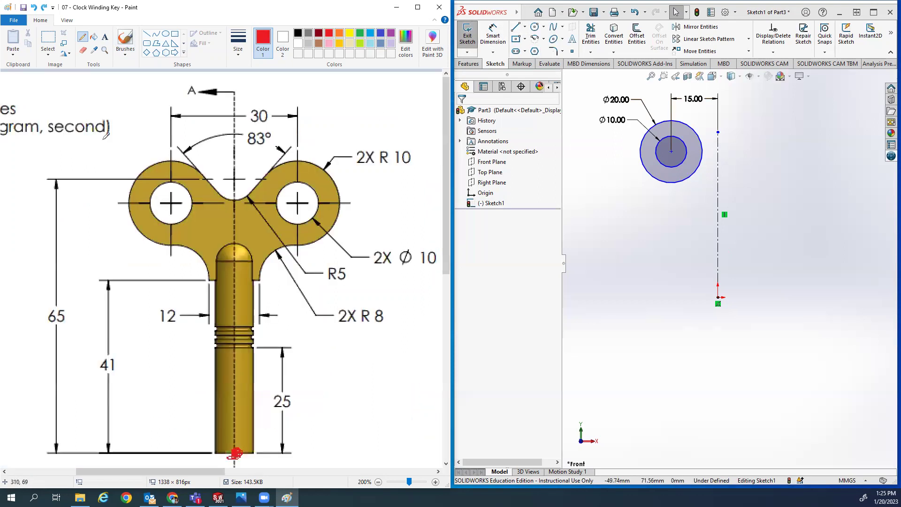
ctrl+scroll(217, 191, up, 1)
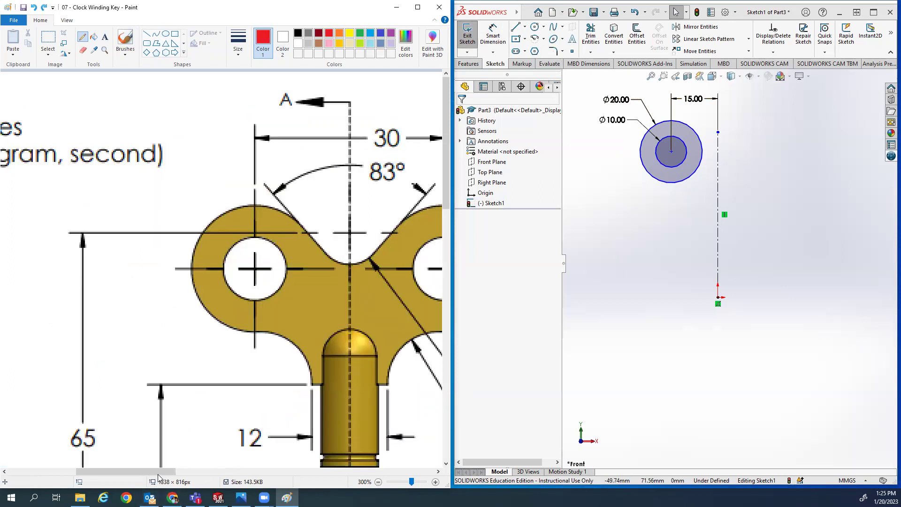
scroll(139, 242, right, 3)
scroll(139, 243, down, 2)
scroll(139, 242, up, 2)
click(147, 34)
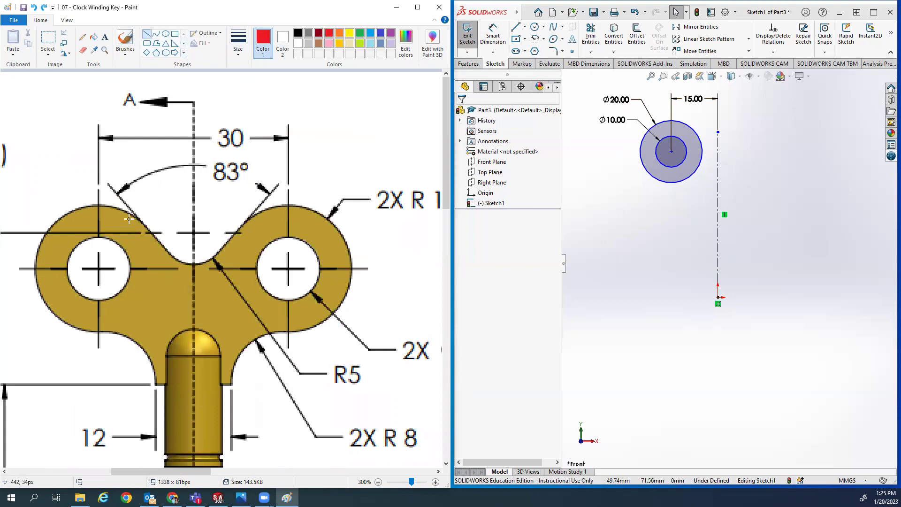
drag(138, 218, 169, 254)
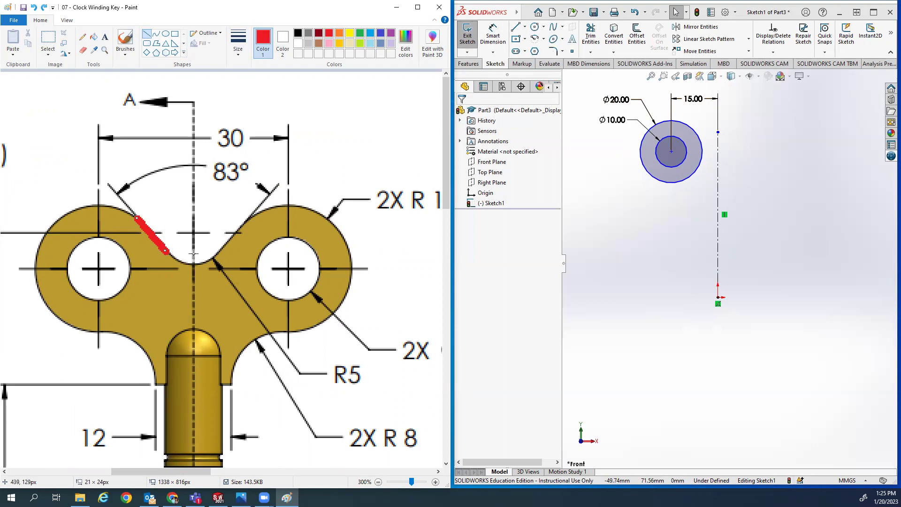
- Switch to SOLIDWORKS and sketch a short line tangent to the 20 mm circle, sloping down towards the centerline
click(742, 123)
scroll(746, 124, down, 3)
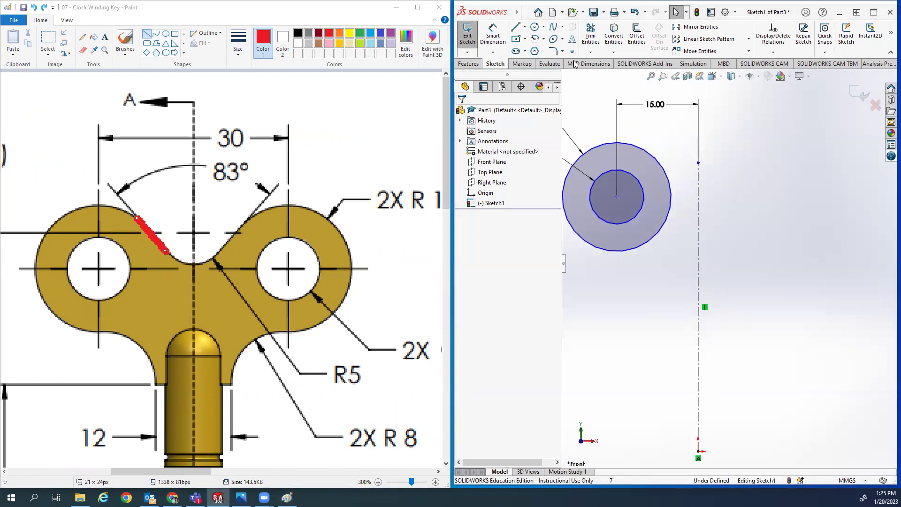
click(517, 27)
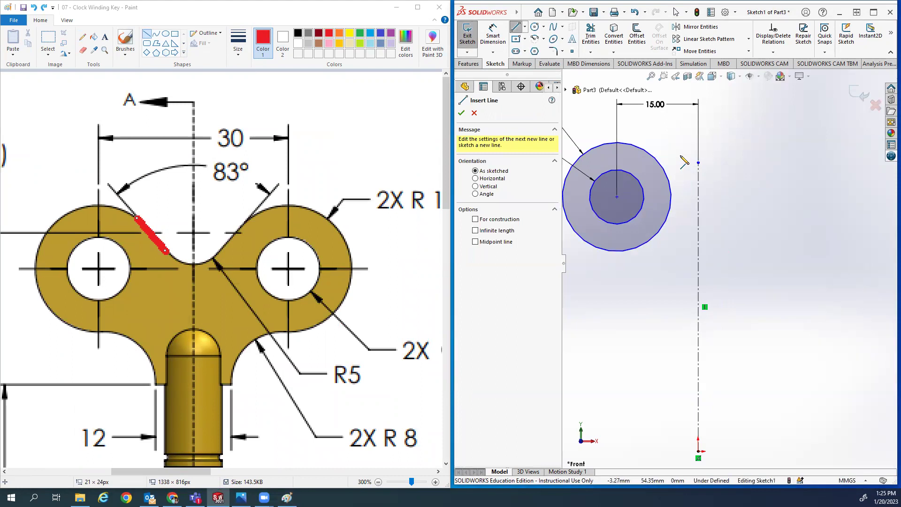
scroll(674, 169, up, 2)
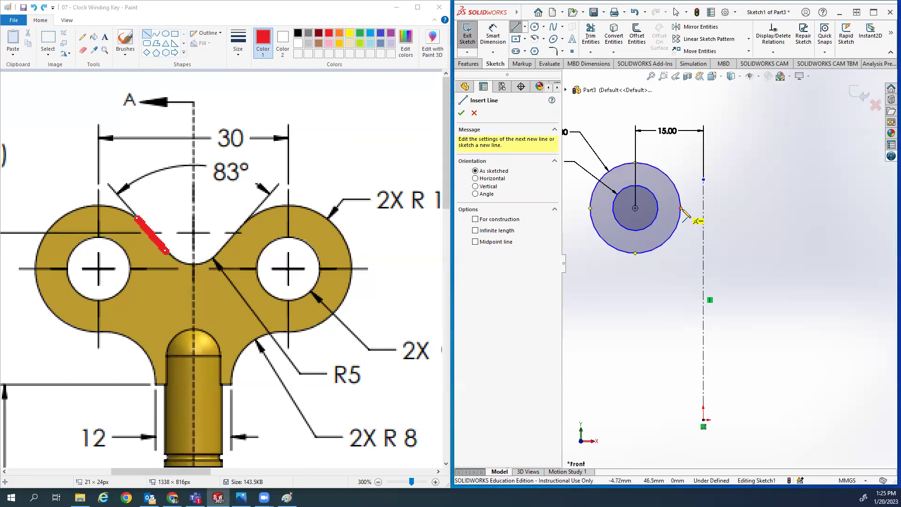
click(665, 179)
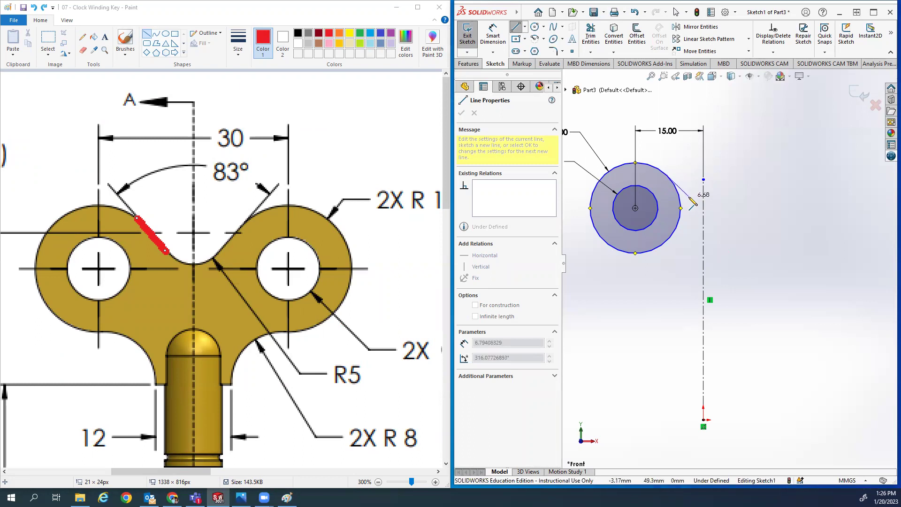
click(688, 194)
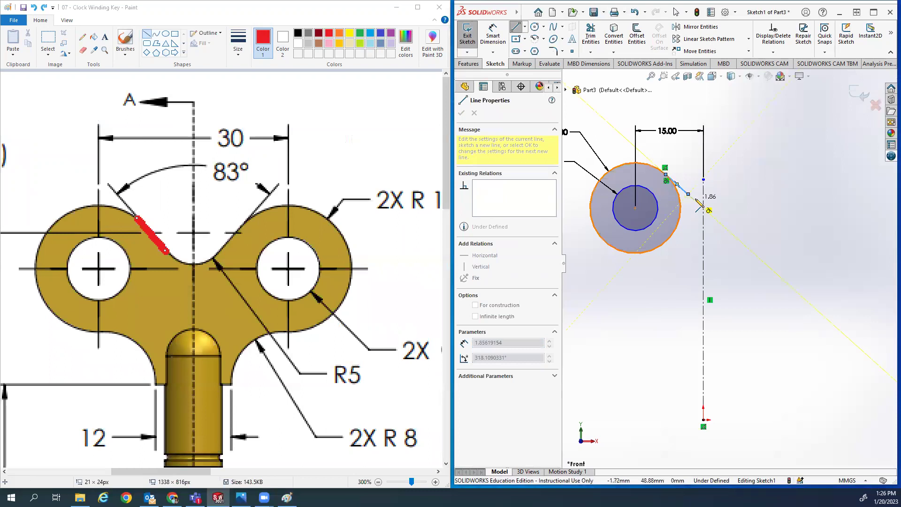
key(Escape)
scroll(695, 202, up, 1)
key(Escape)
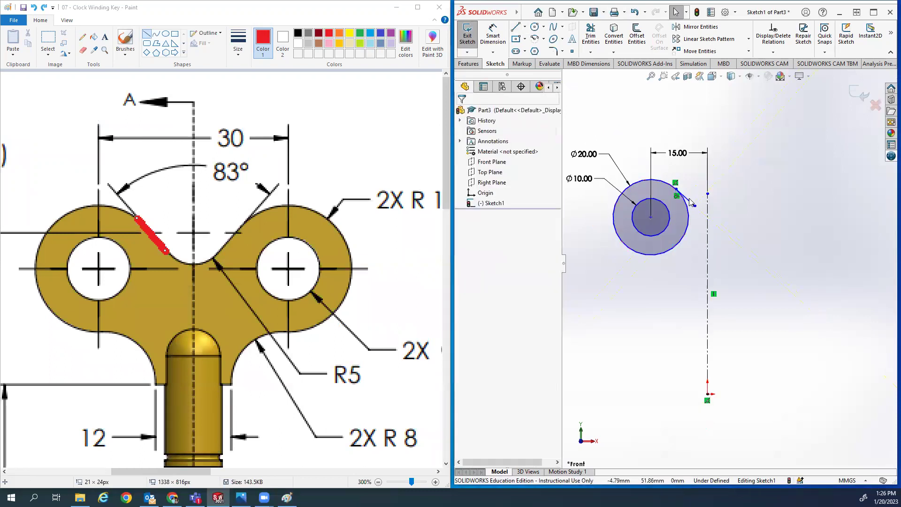
scroll(688, 202, down, 4)
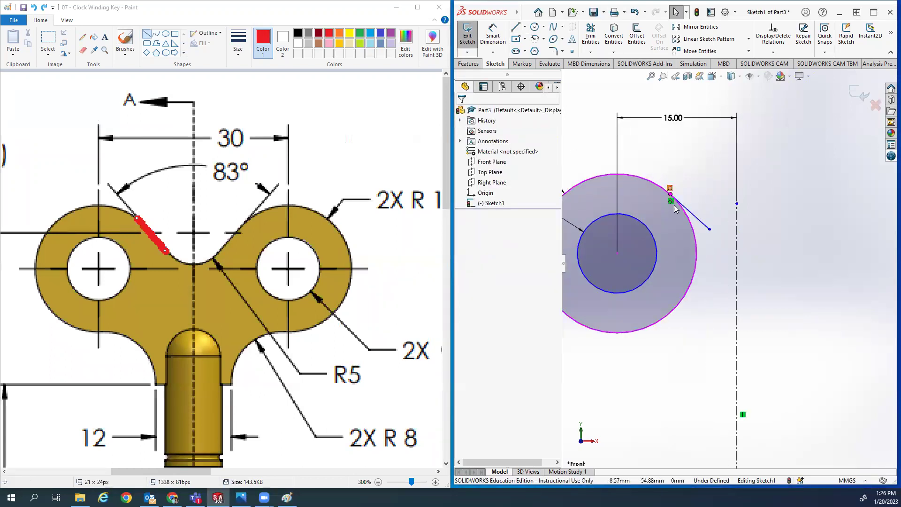
- Nudge the red line in Paint, and in SOLIDWORKS sketch a tangent arc from the slanted line's lower end to the vertical centerline
drag(135, 213, 137, 219)
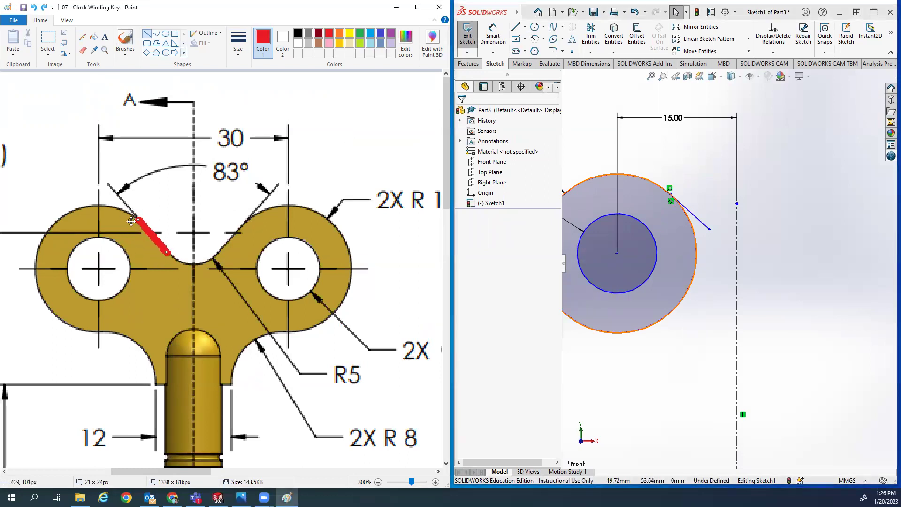
click(684, 166)
click(516, 28)
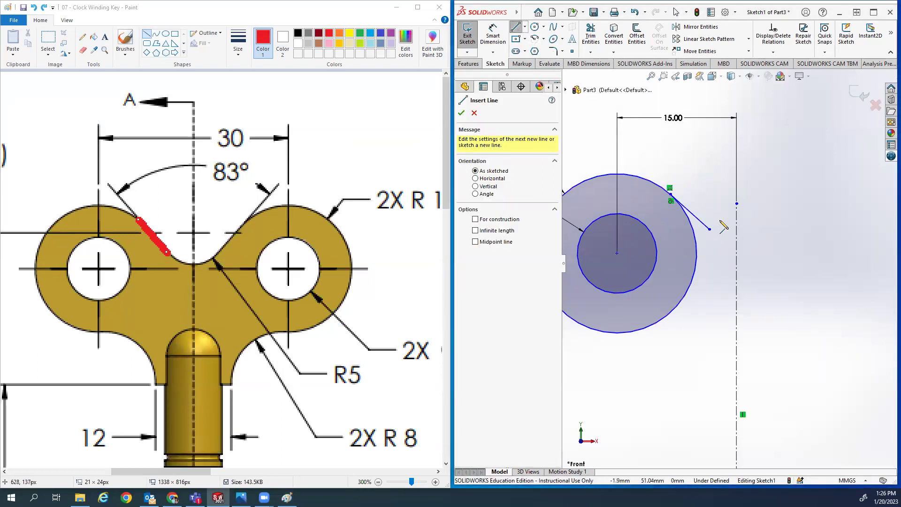
click(709, 229)
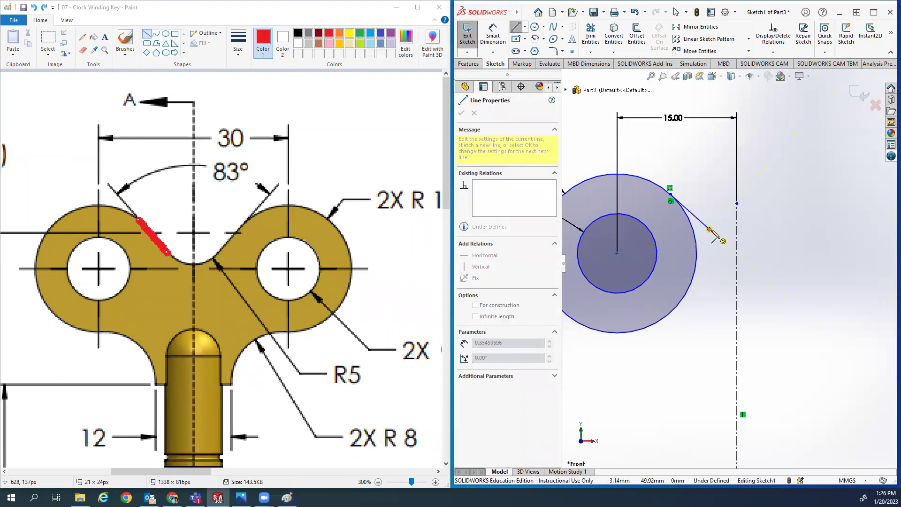
mouse_move(711, 231)
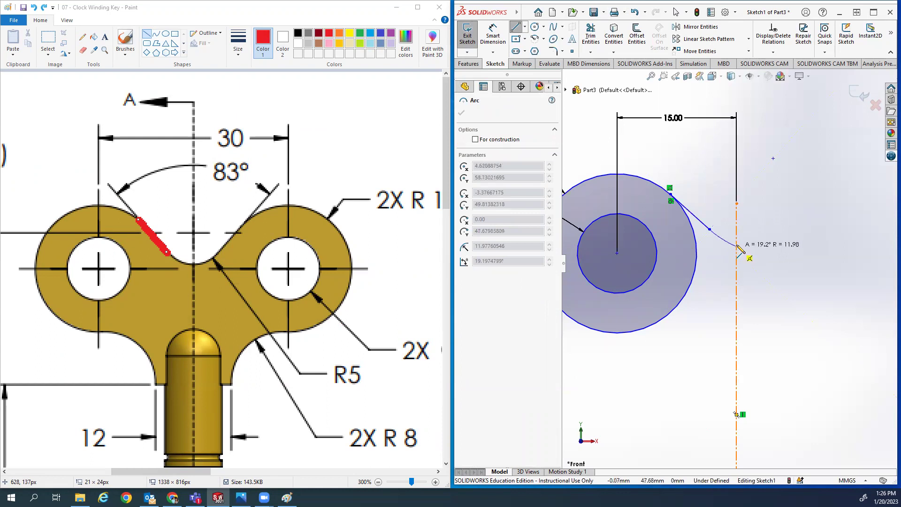
click(736, 244)
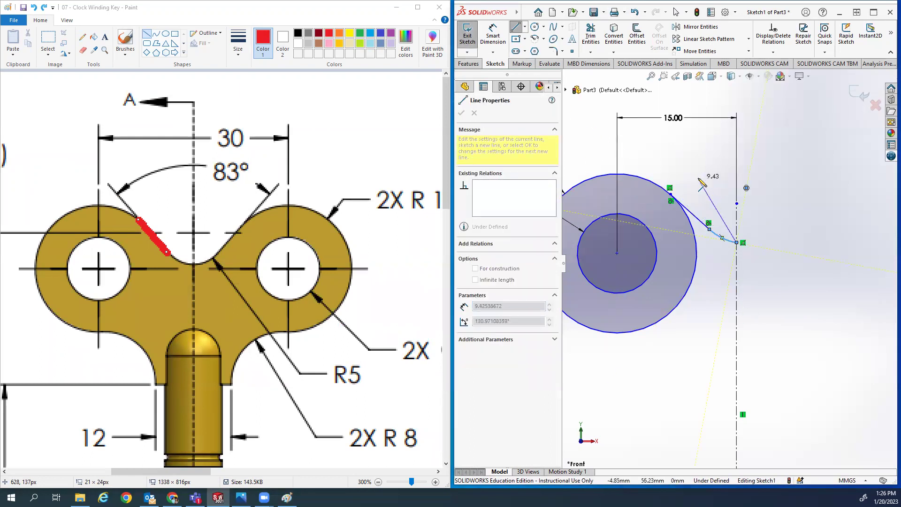
key(Escape)
scroll(696, 180, down, 1)
scroll(690, 242, up, 3)
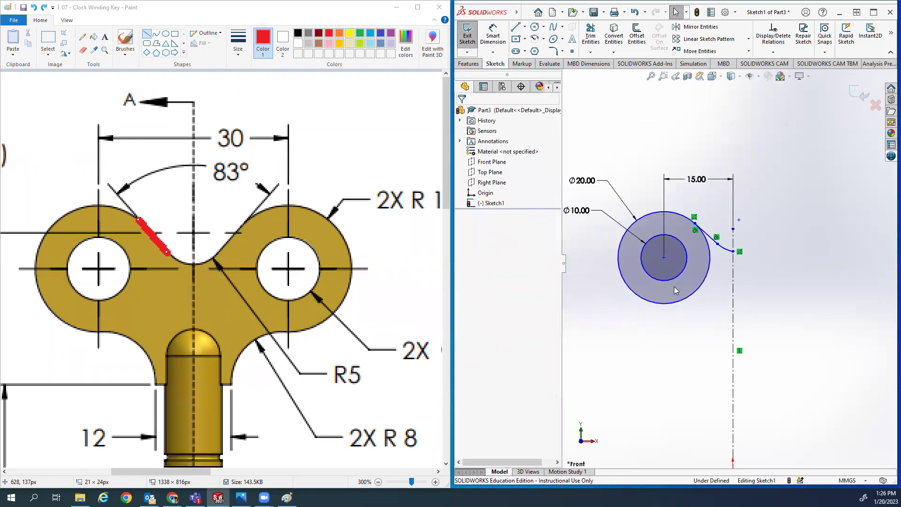
scroll(748, 243, down, 2)
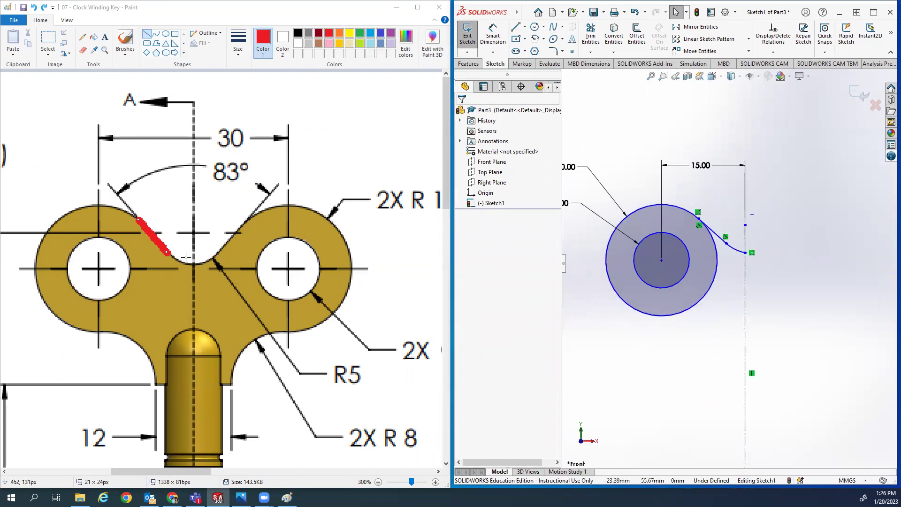
- Set the tangent arc's radius to 5 mm and move its endpoint on the centerline slightly down
click(498, 48)
click(737, 251)
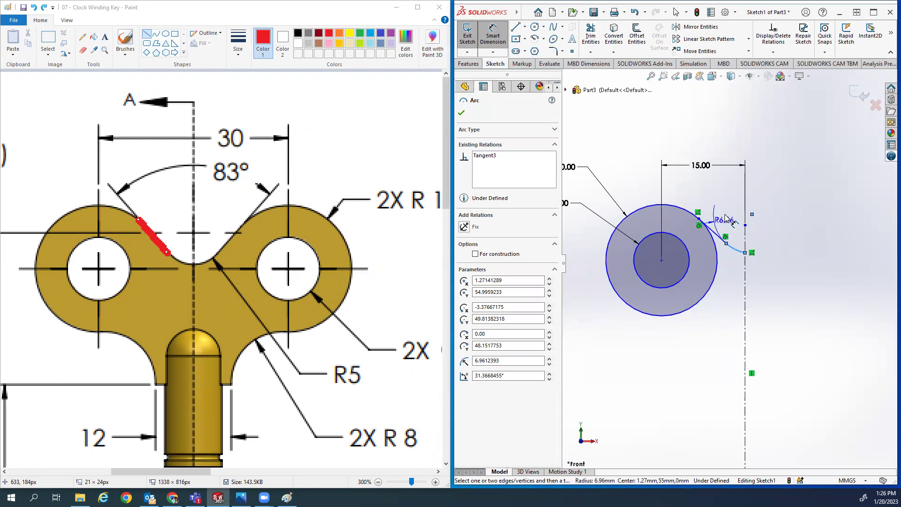
click(726, 215)
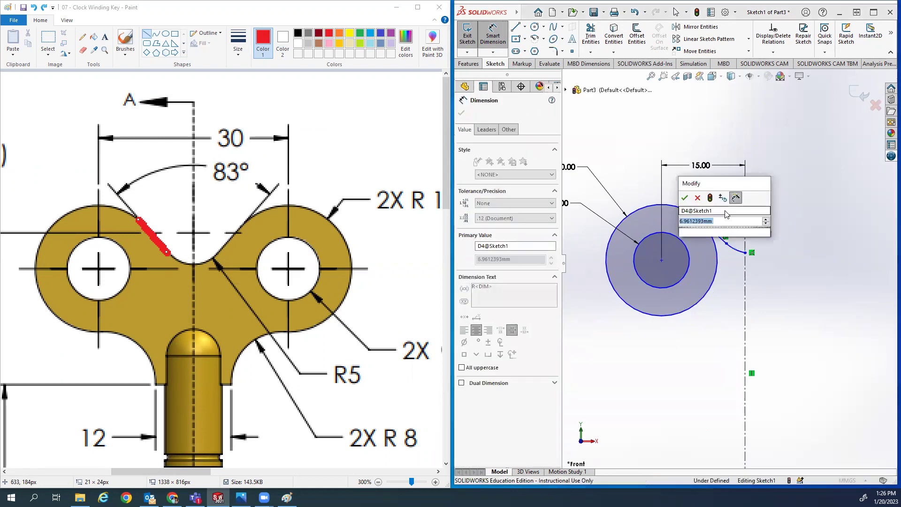
text(5)
key(Return)
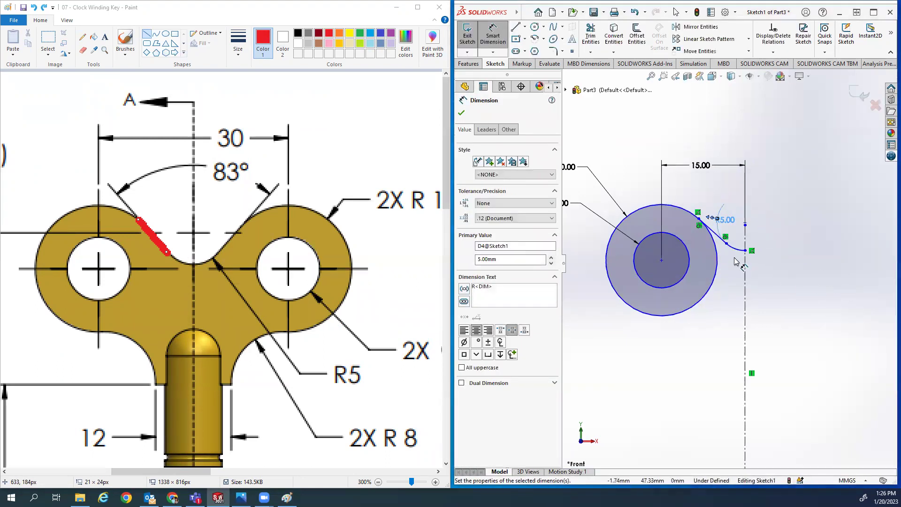
key(Escape)
drag(750, 252, 748, 256)
click(746, 190)
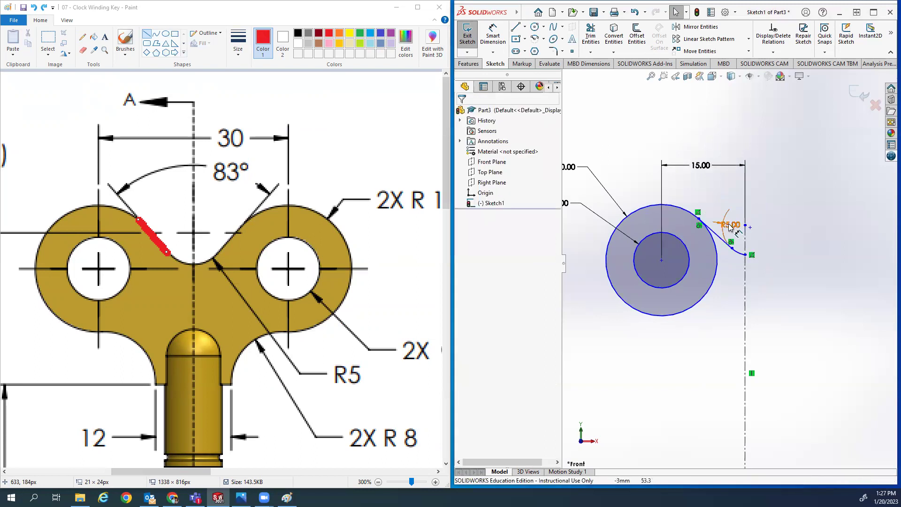
key(z)
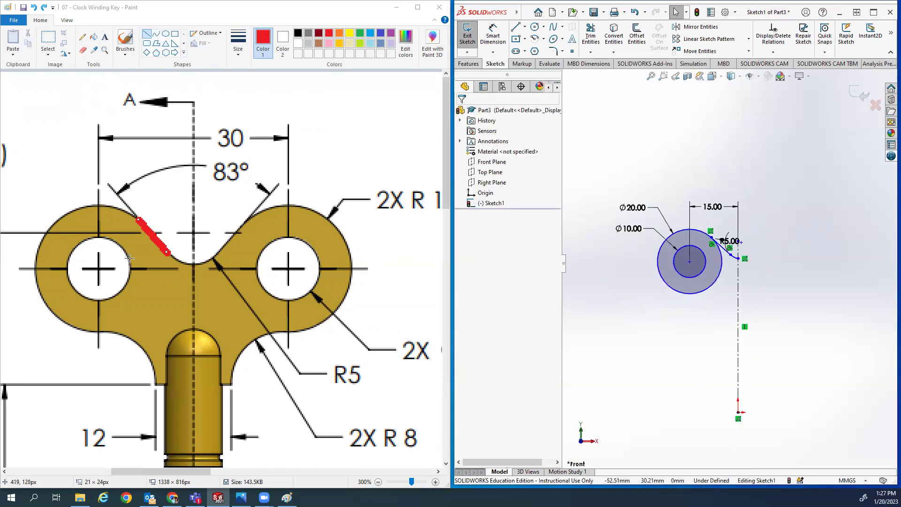
- Mark the short edge below the left lobe in red in Paint, and in SOLIDWORKS sketch a matching horizontal line from the 20 mm circle's lowest point
click(155, 13)
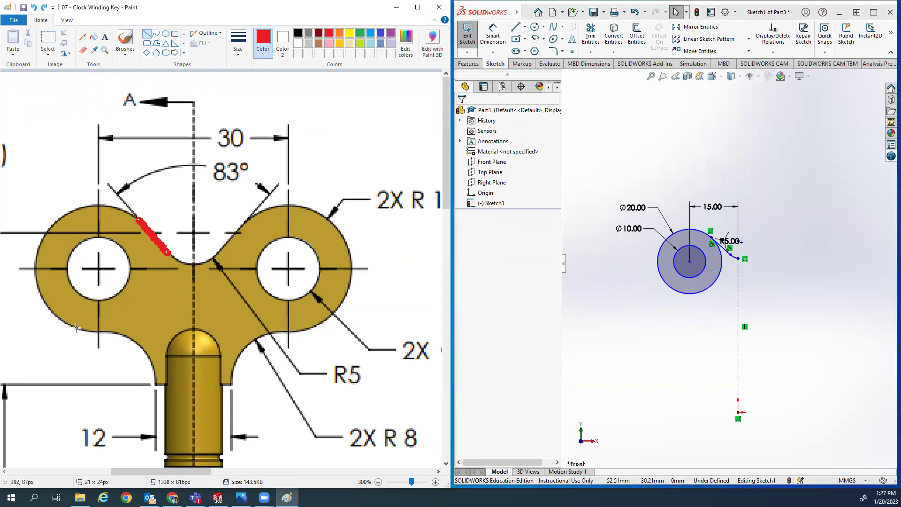
drag(97, 331, 108, 331)
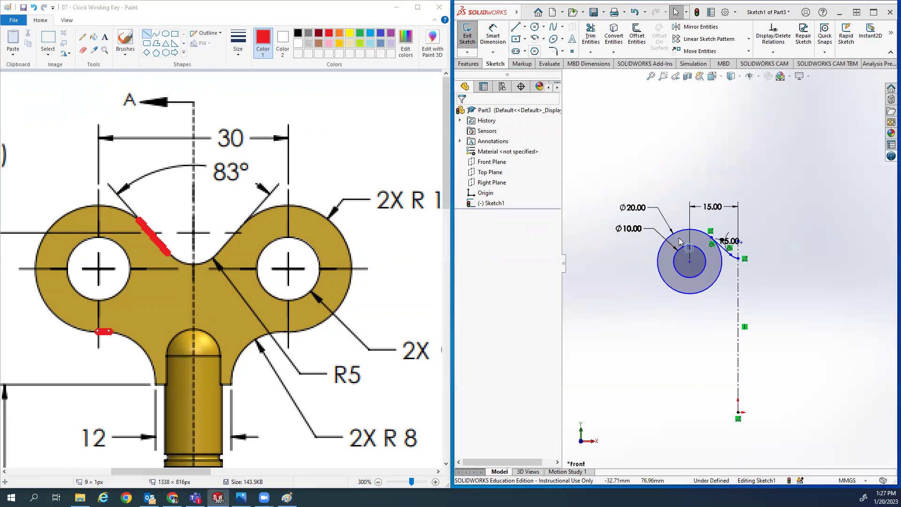
click(738, 294)
scroll(724, 299, down, 3)
key(l)
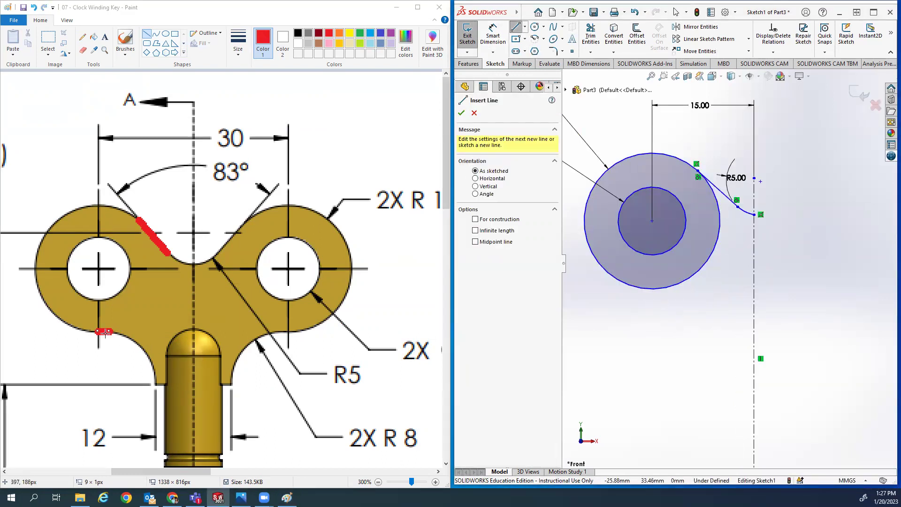
click(652, 288)
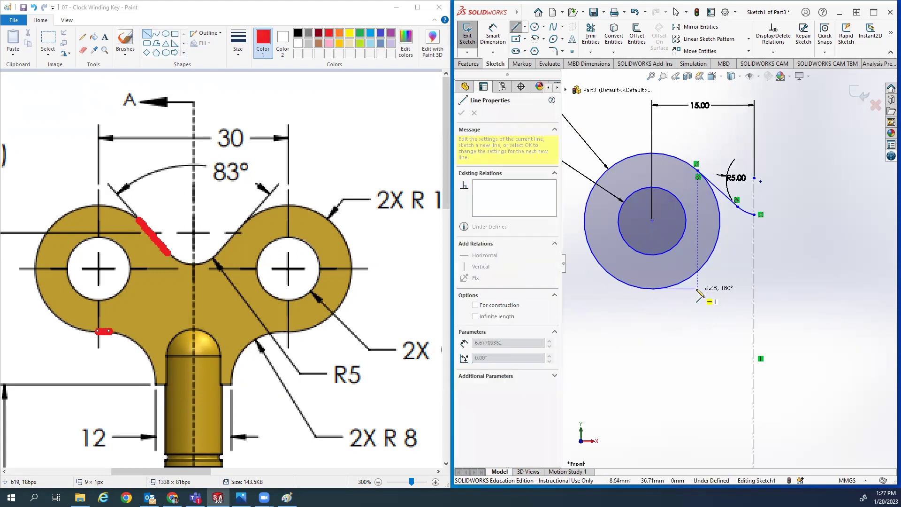
click(692, 288)
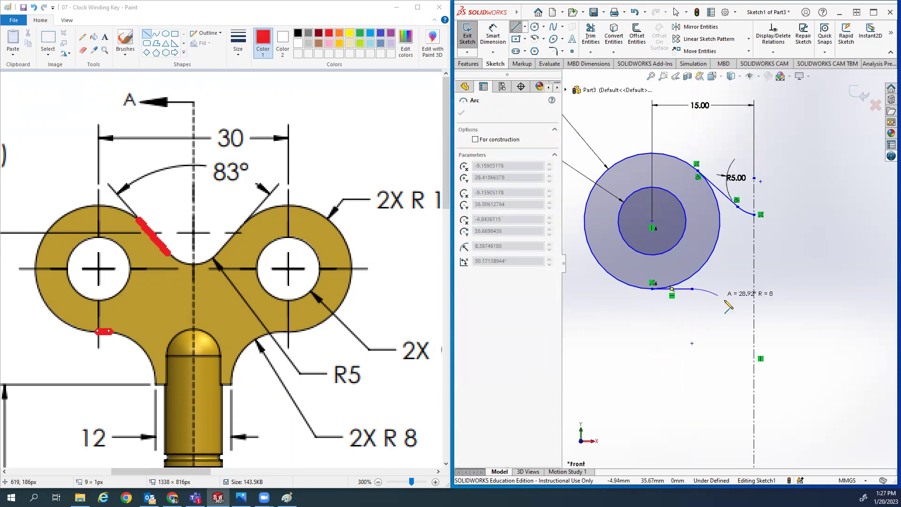
- Sketch a tangent quarter arc of about R5.6 and a horizontal line to the centerline, and mark that bottom edge in red in Paint
click(729, 327)
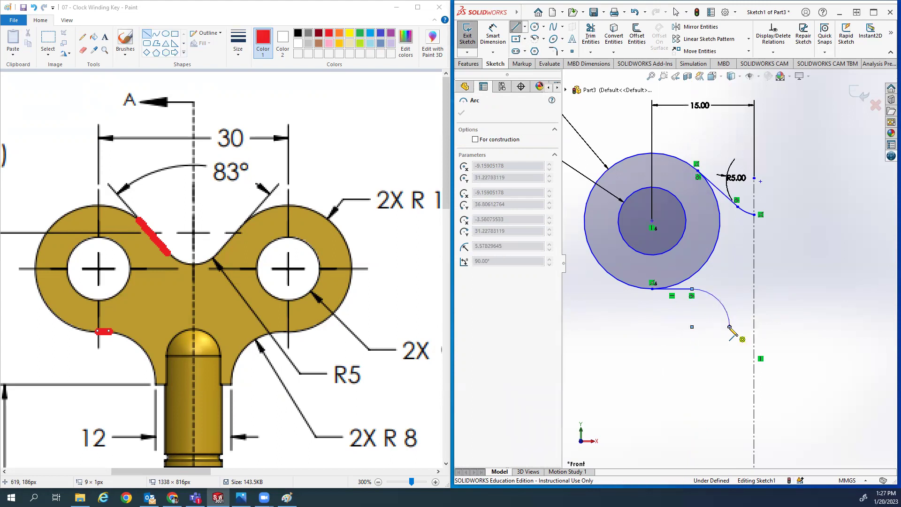
click(753, 327)
click(493, 35)
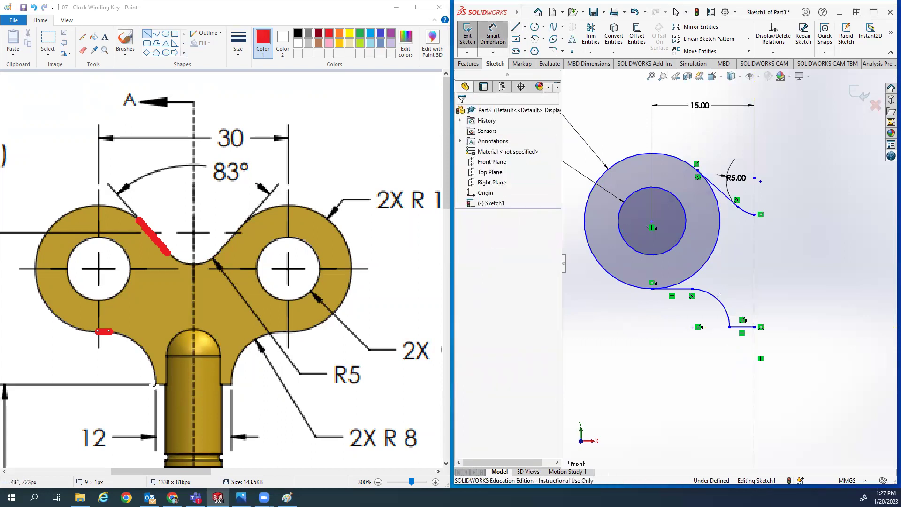
click(154, 384)
drag(169, 384, 194, 383)
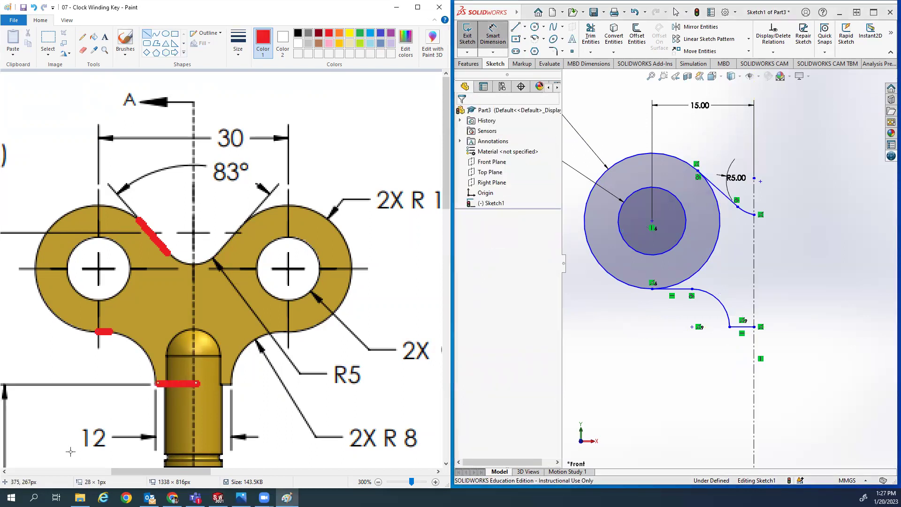
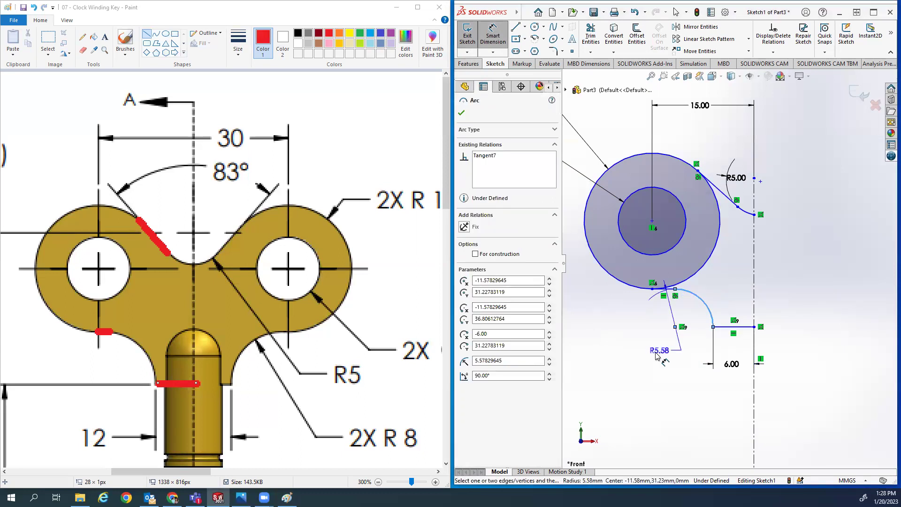
- In SOLIDWORKS, dimension the handle's bottom line to 6 mm and set the lower arc's radius to 8 mm
click(615, 377)
text(8.00mm)
key(Return)
scroll(668, 310, up, 2)
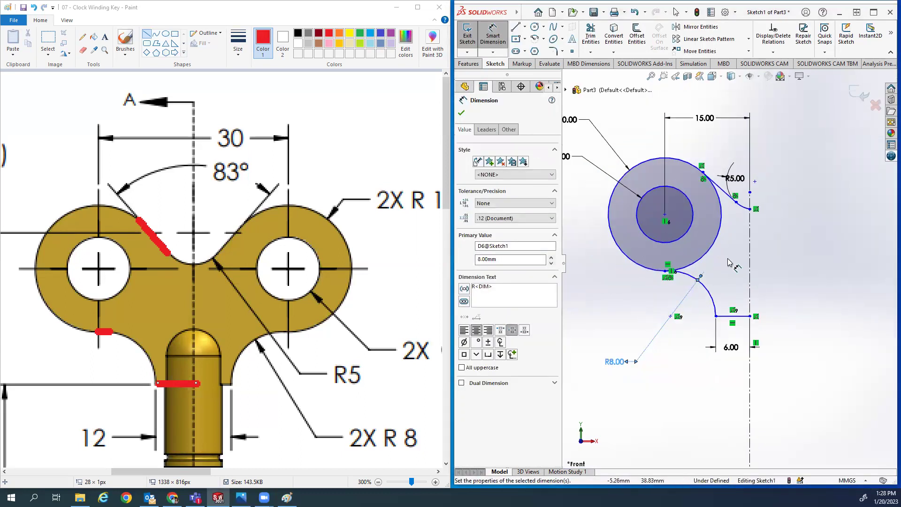
scroll(707, 239, down, 1)
scroll(702, 239, down, 1)
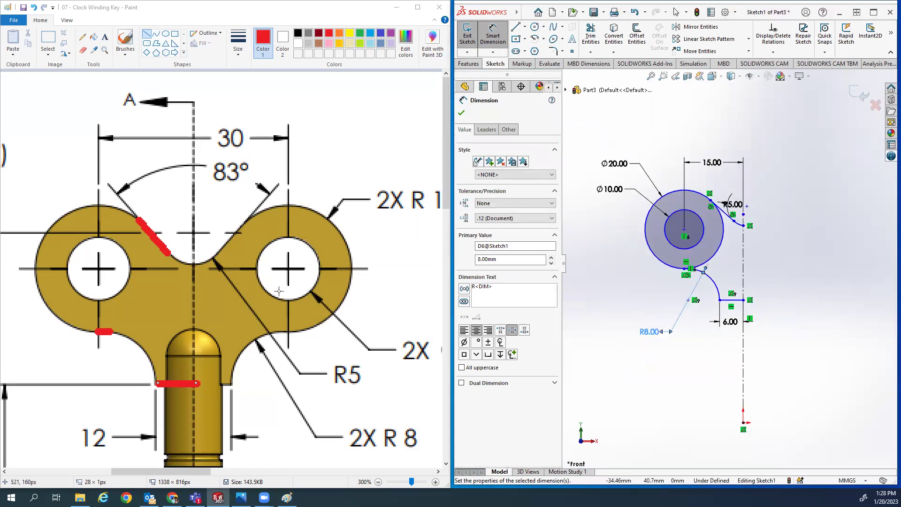
- Switch to Paint and mark the 65 and 41 mm height dimensions on the reference drawing with red lines
ctrl+scroll(218, 224, down, 2)
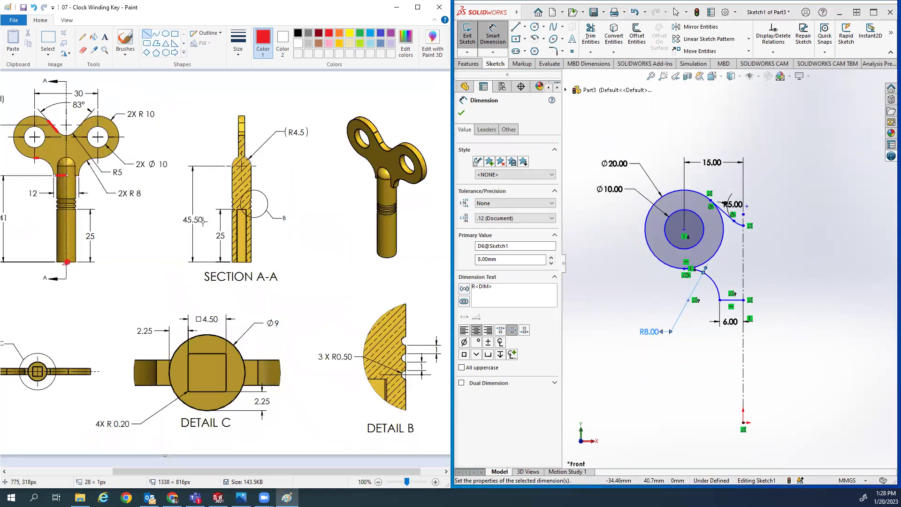
drag(225, 475, 120, 472)
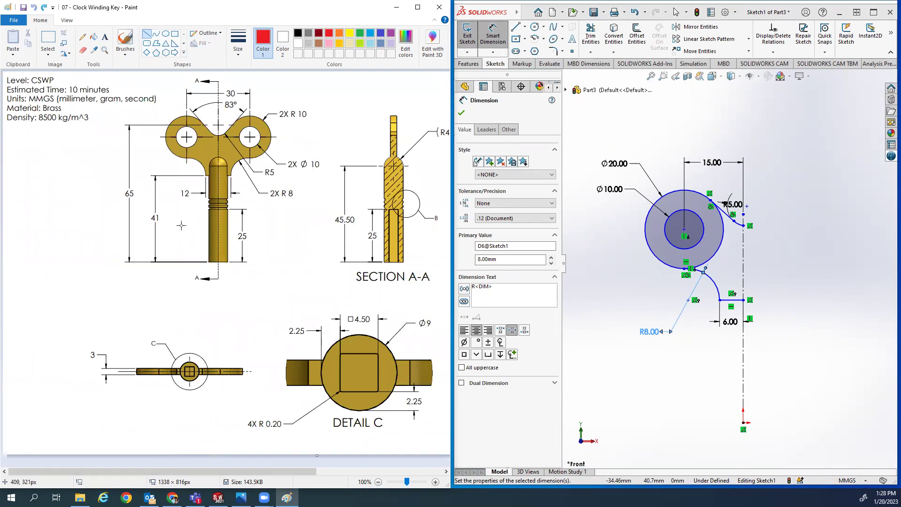
mouse_move(148, 229)
mouse_down()
mouse_move(177, 214)
mouse_move(152, 187)
mouse_up()
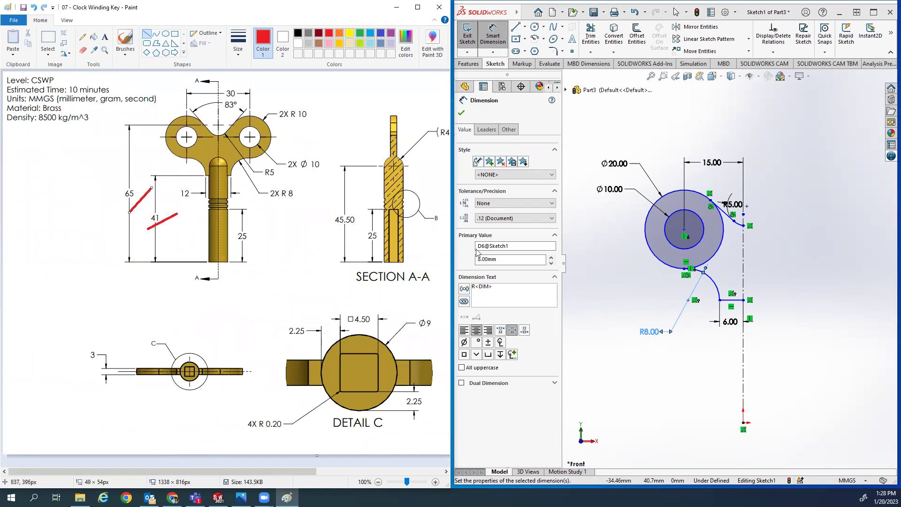
- Switch to SOLIDWORKS and dimension the vertical distance from the origin to the handle's bottom line as 41 mm
click(584, 257)
scroll(737, 261, up, 1)
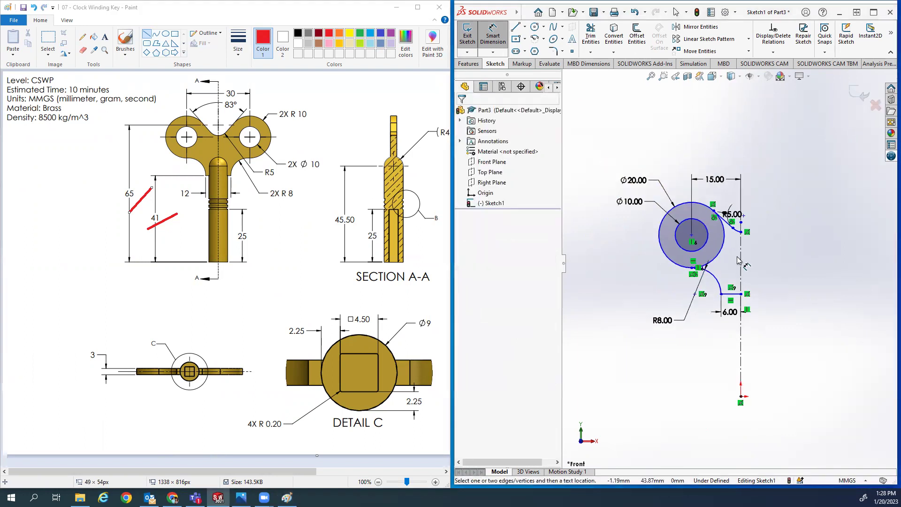
scroll(737, 261, down, 2)
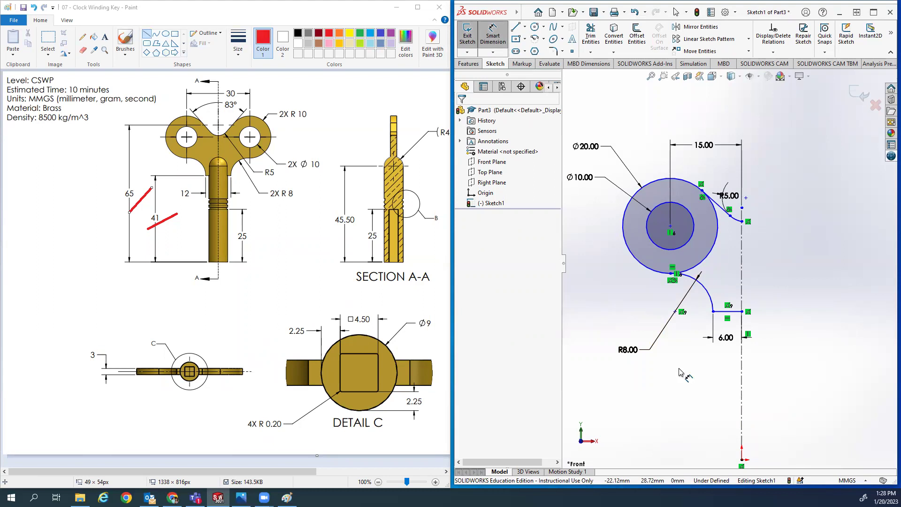
click(729, 312)
scroll(728, 261, up, 2)
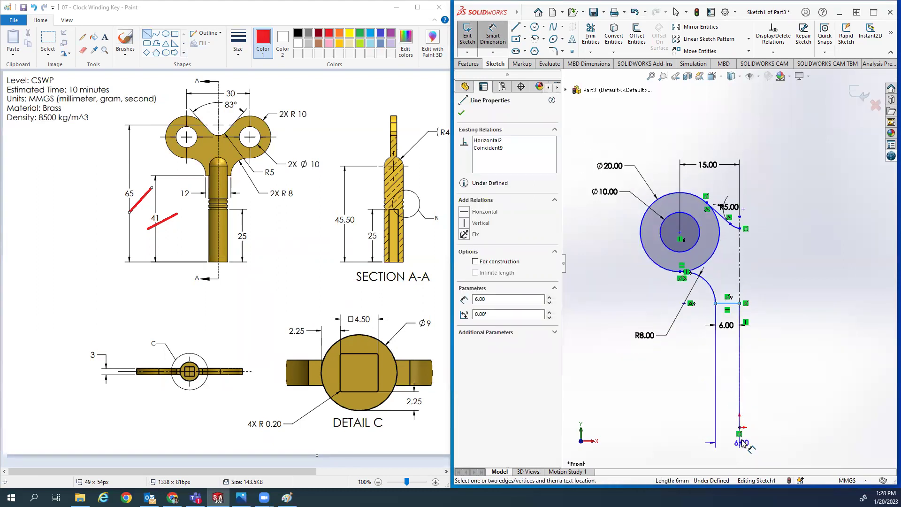
click(739, 427)
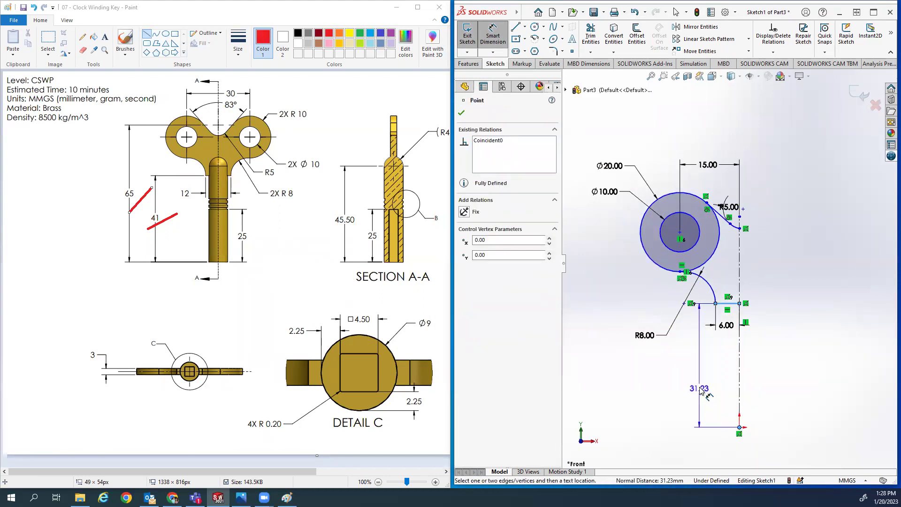
click(698, 385)
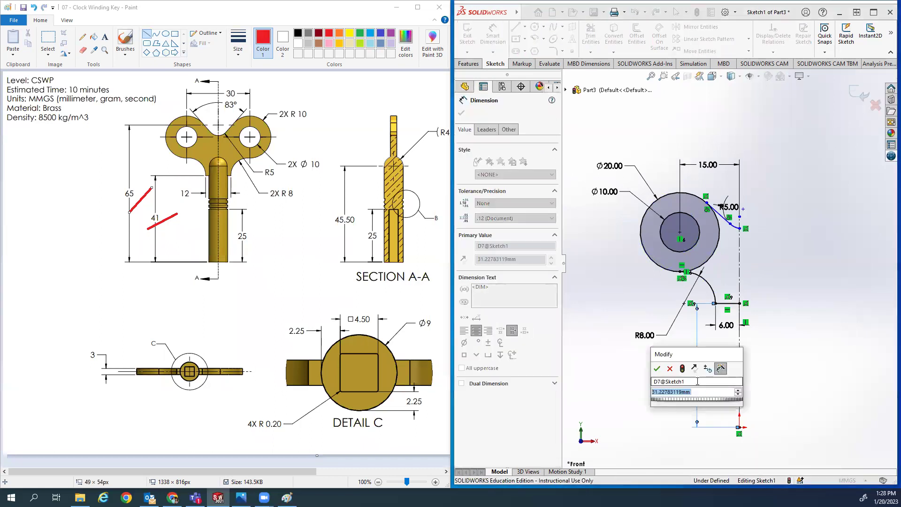
key(Return)
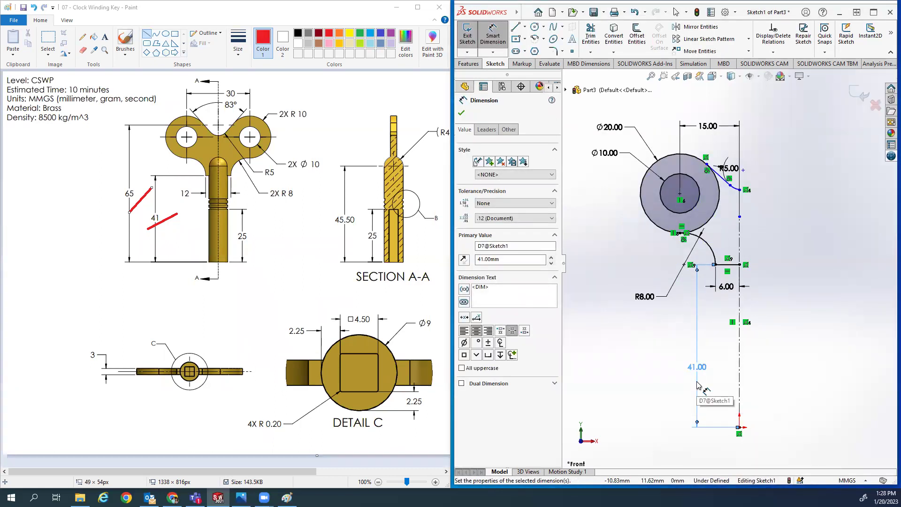
click(493, 37)
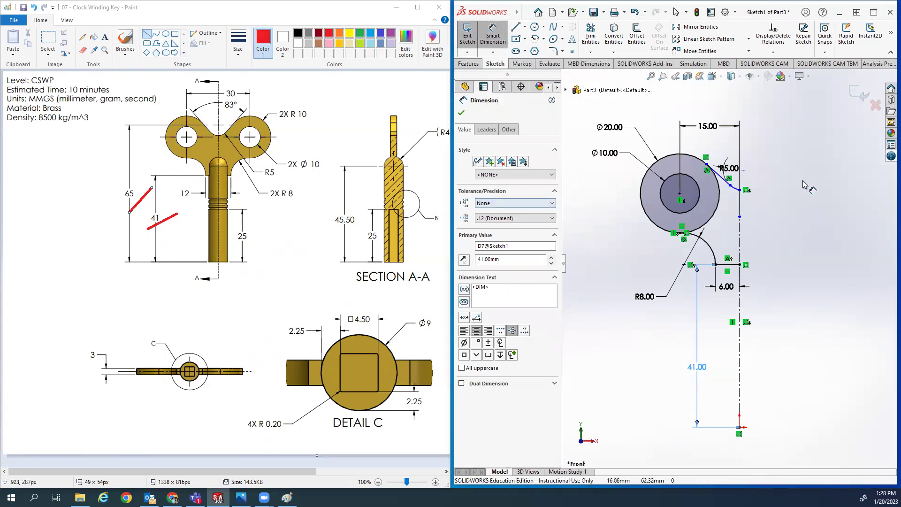
key(Escape)
key(Escape)
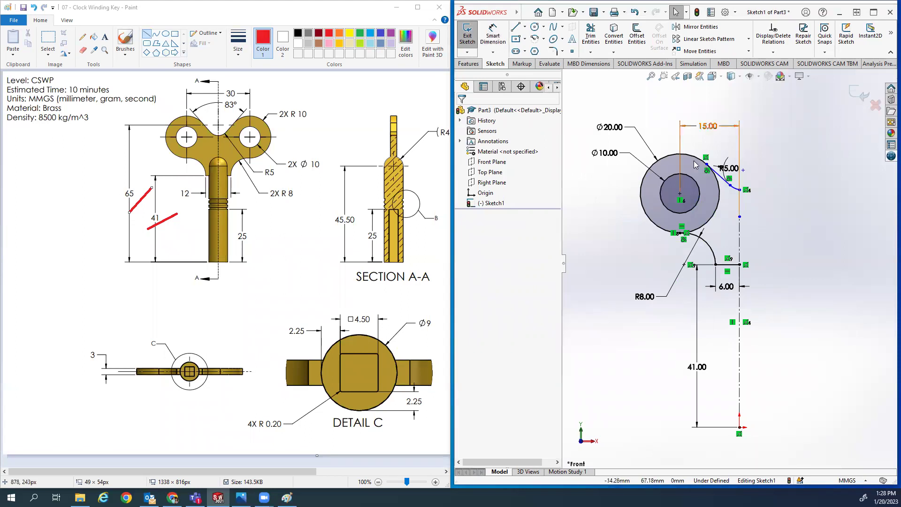
- Dimension the vertical distance from the origin to the center point of the R5 arc as 65 mm
click(493, 37)
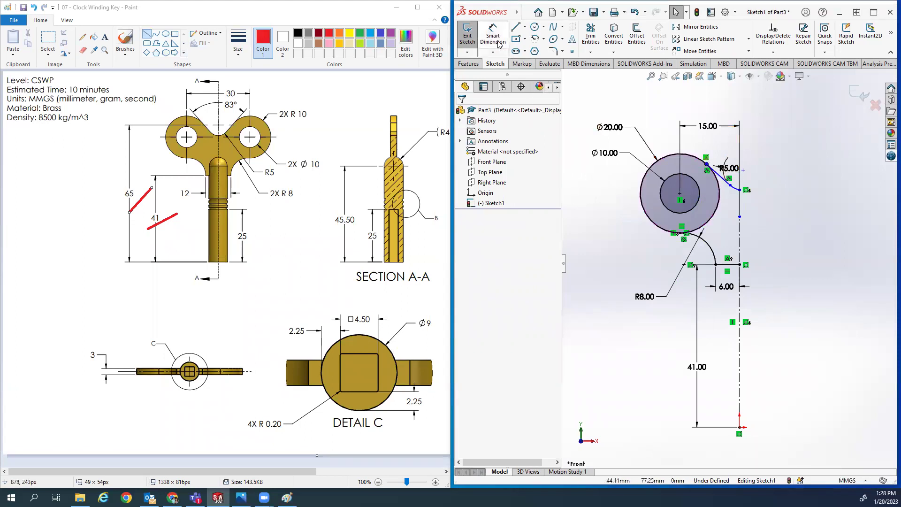
click(740, 428)
scroll(770, 211, down, 2)
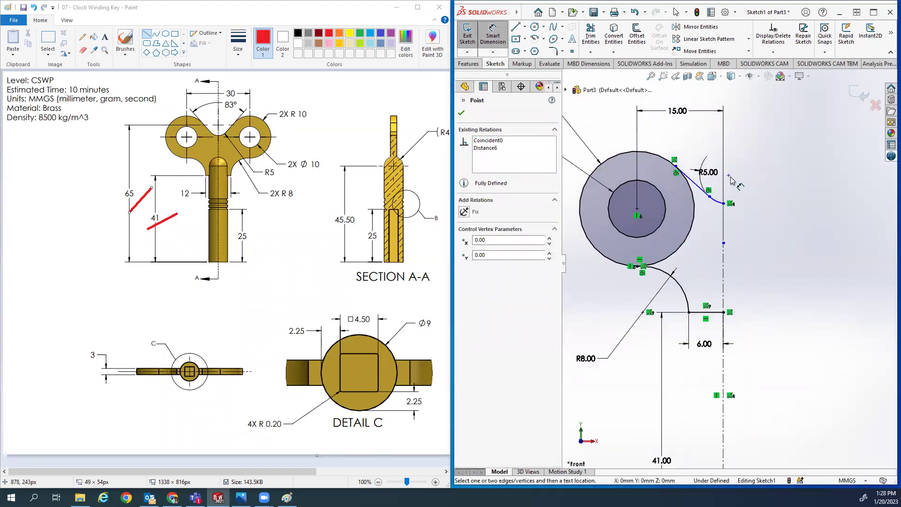
click(725, 204)
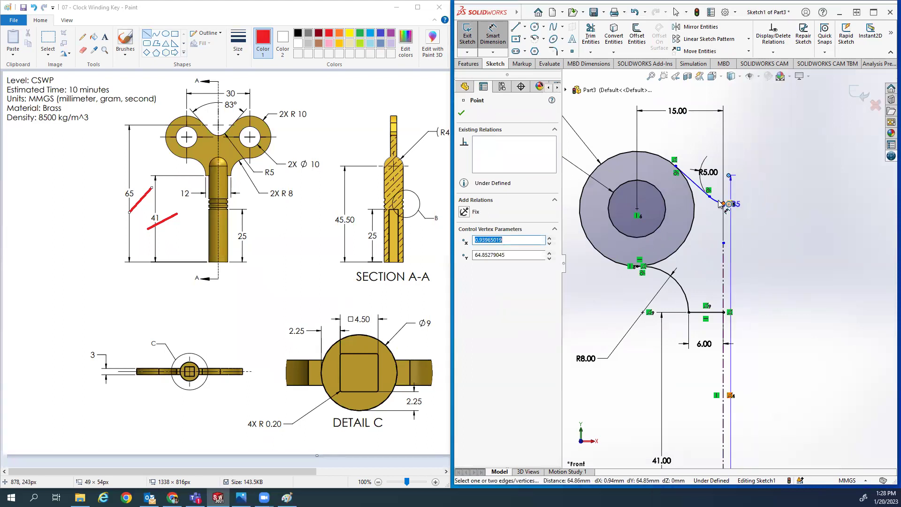
scroll(751, 263, down, 2)
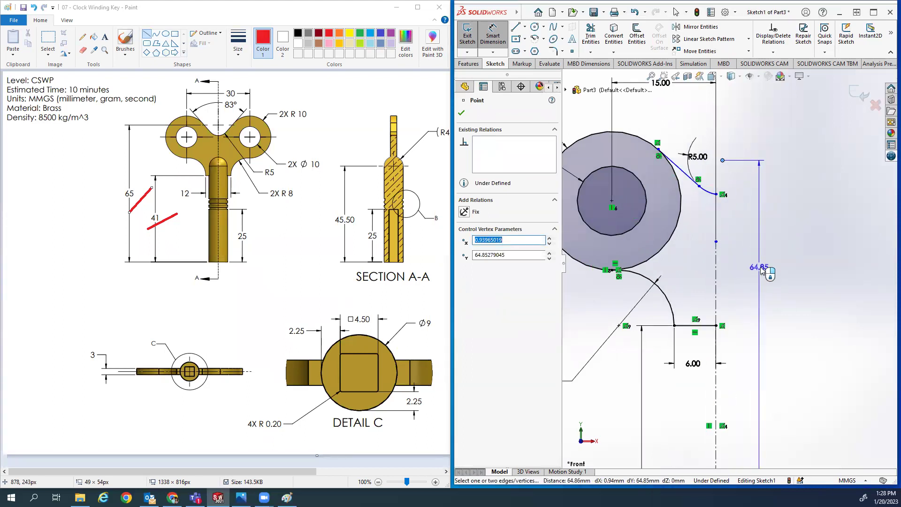
scroll(760, 281, up, 4)
click(773, 329)
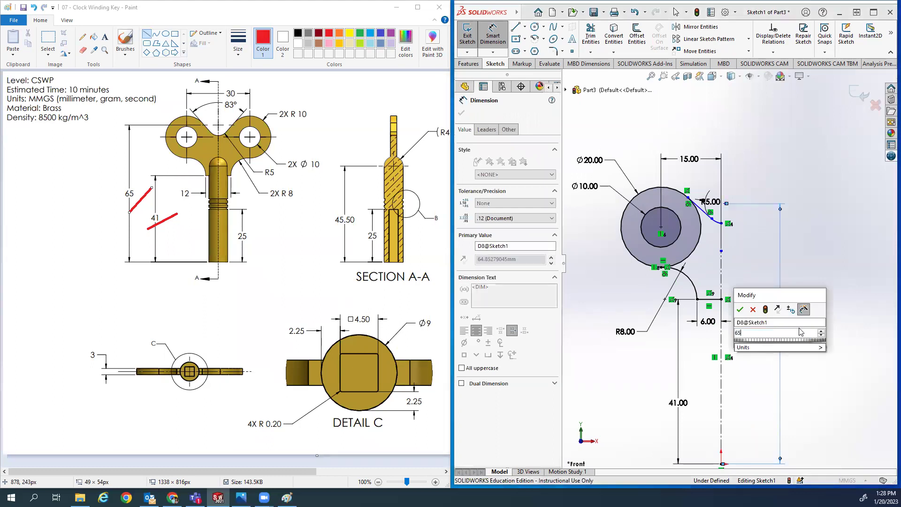
text(65)
key(Return)
key(Escape)
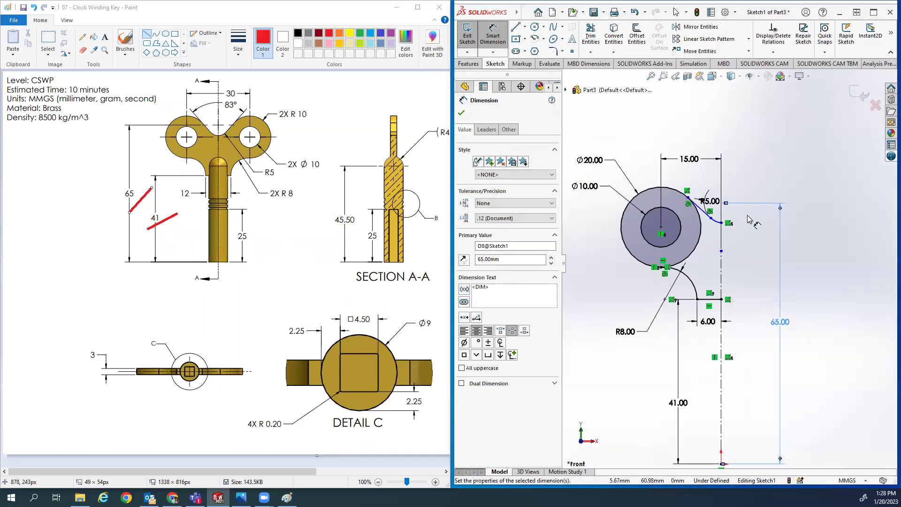
click(750, 179)
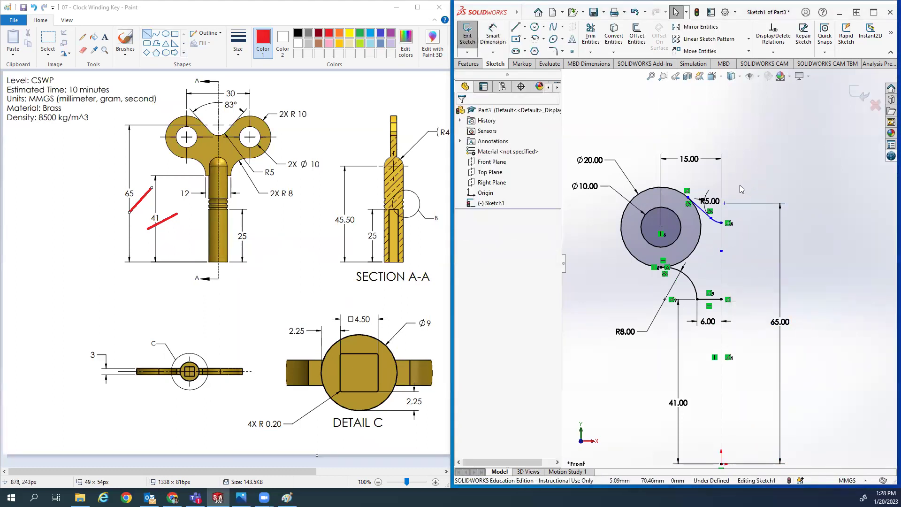
scroll(702, 225, down, 2)
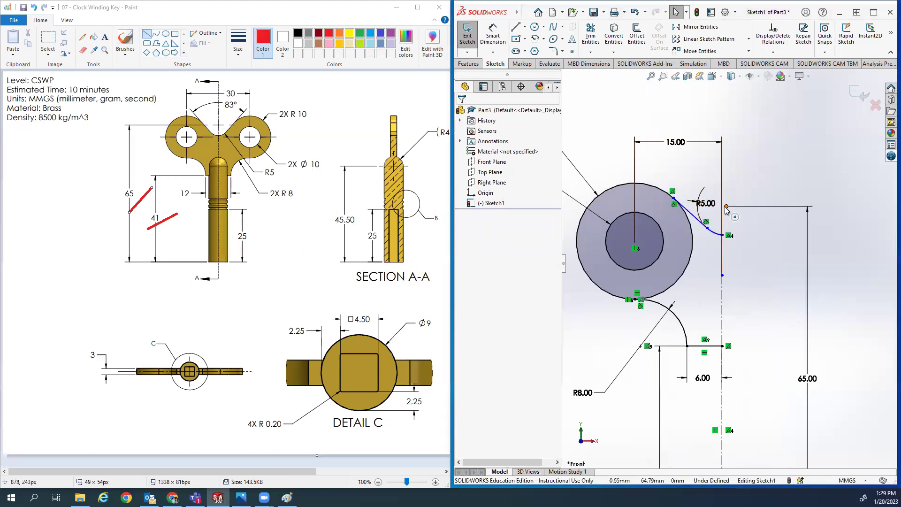
- Make the center point of the R5 arc coincident with the vertical centerline
scroll(726, 209, down, 2)
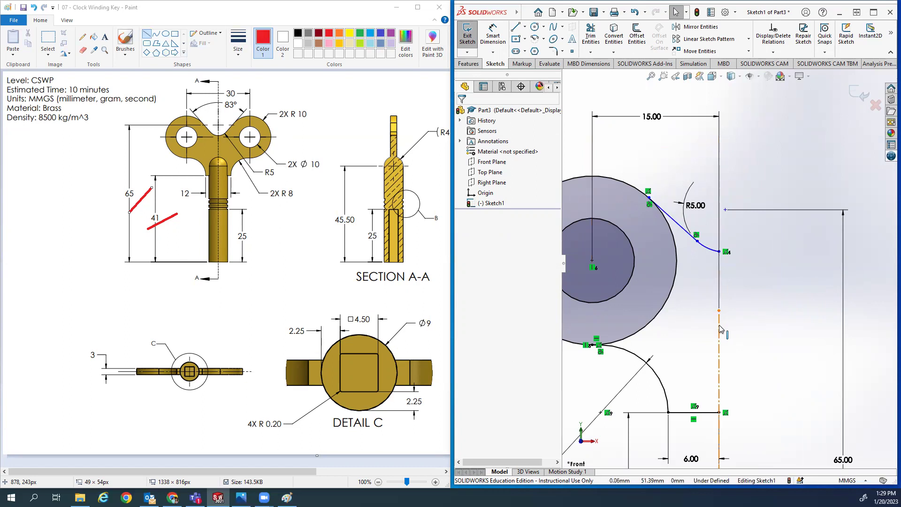
click(720, 289)
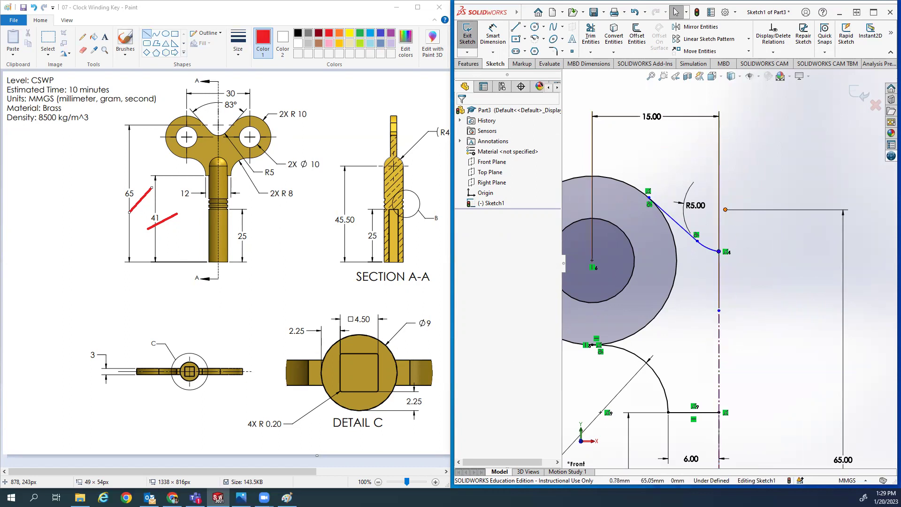
click(725, 209)
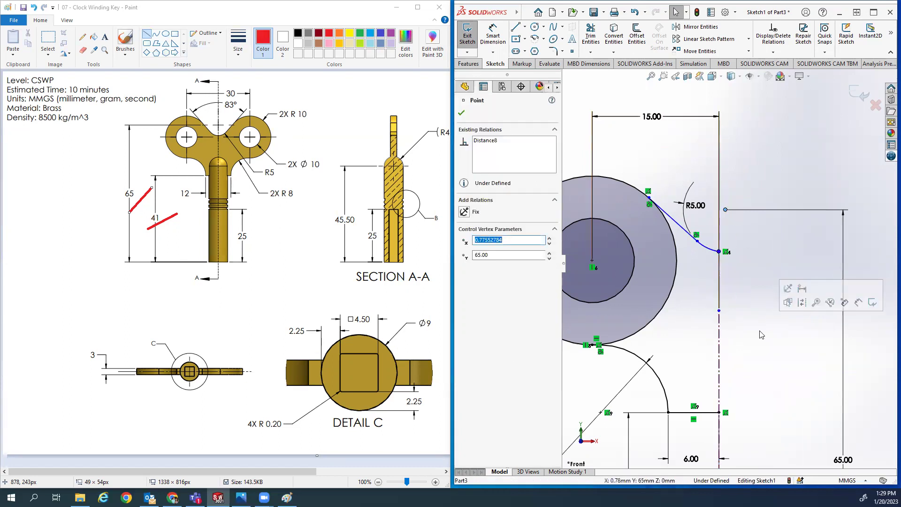
ctrl+click(720, 332)
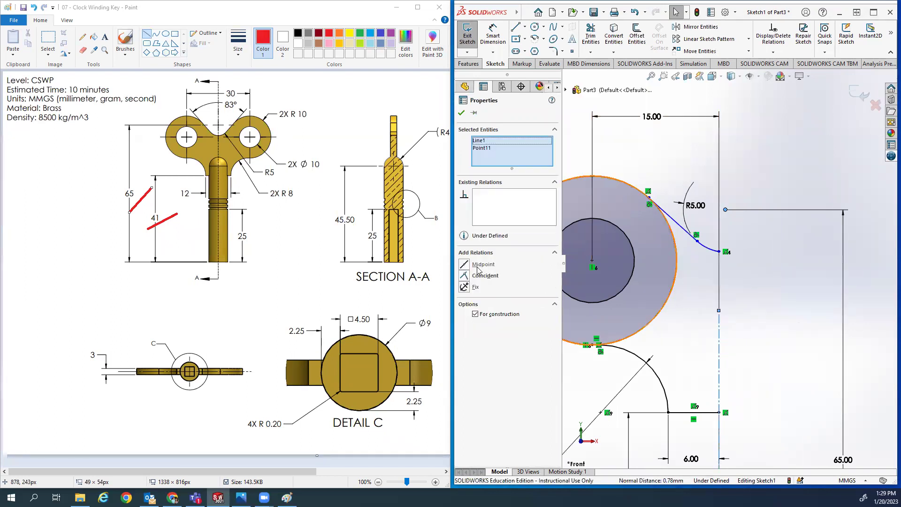
click(464, 276)
click(791, 190)
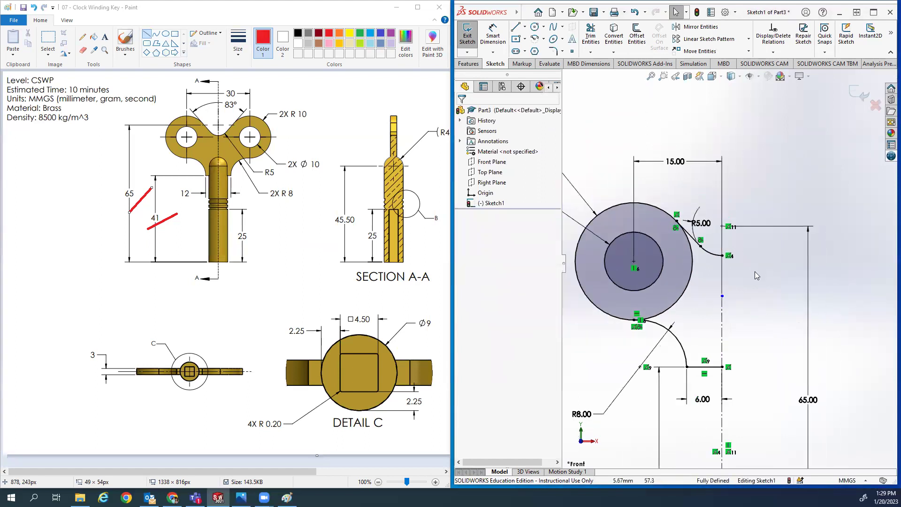
- Try to dimension the angle between the sloped tangent line and the vertical centerline
scroll(755, 271, up, 5)
scroll(711, 267, down, 2)
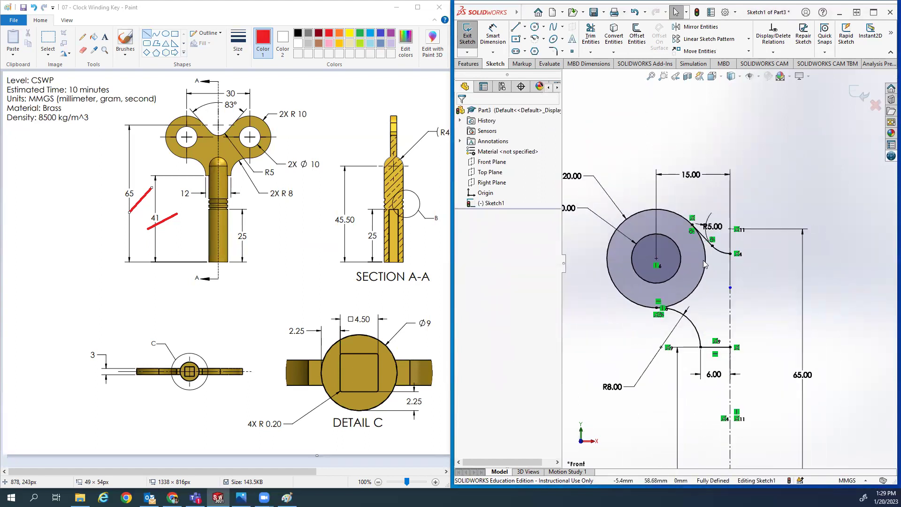
scroll(675, 317, down, 5)
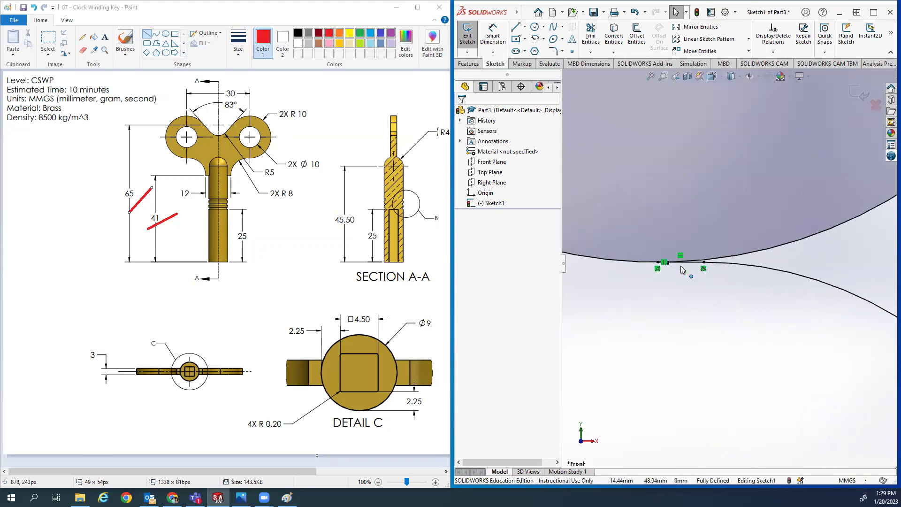
scroll(691, 291, up, 4)
scroll(731, 229, down, 2)
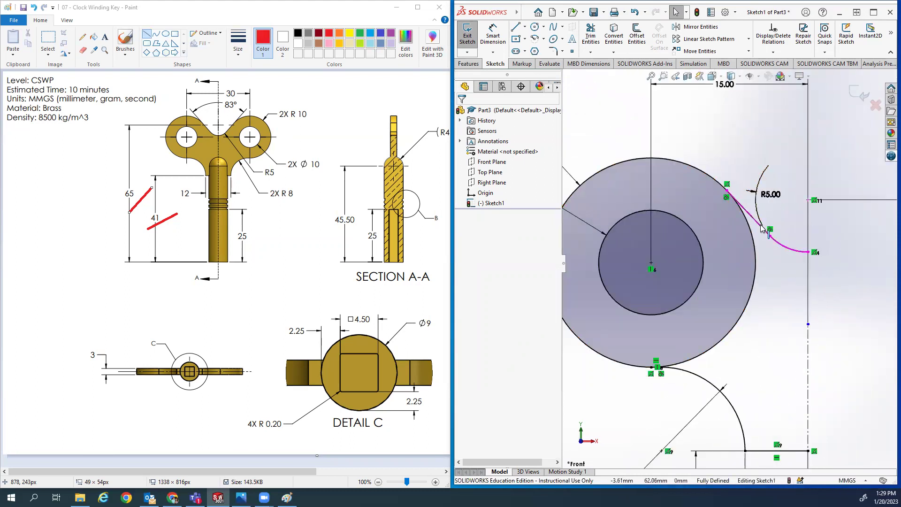
scroll(751, 218, up, 3)
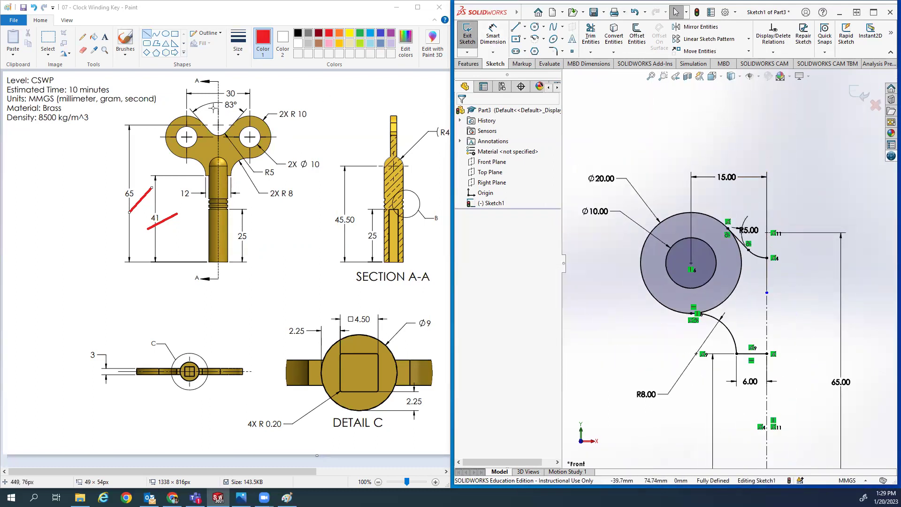
click(494, 37)
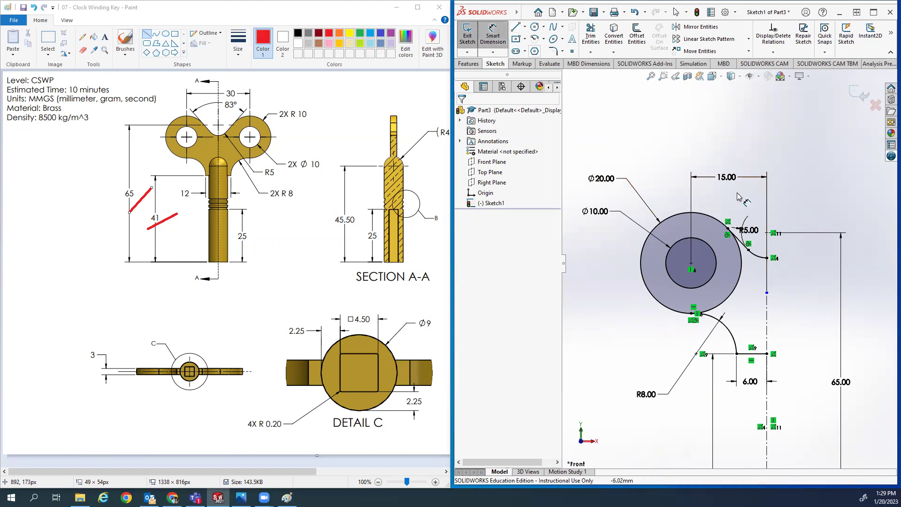
click(740, 241)
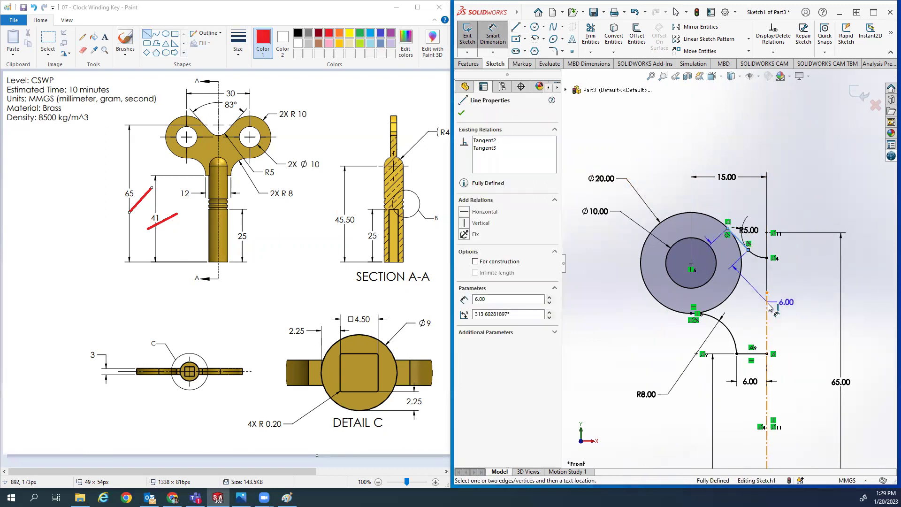
click(767, 281)
click(742, 196)
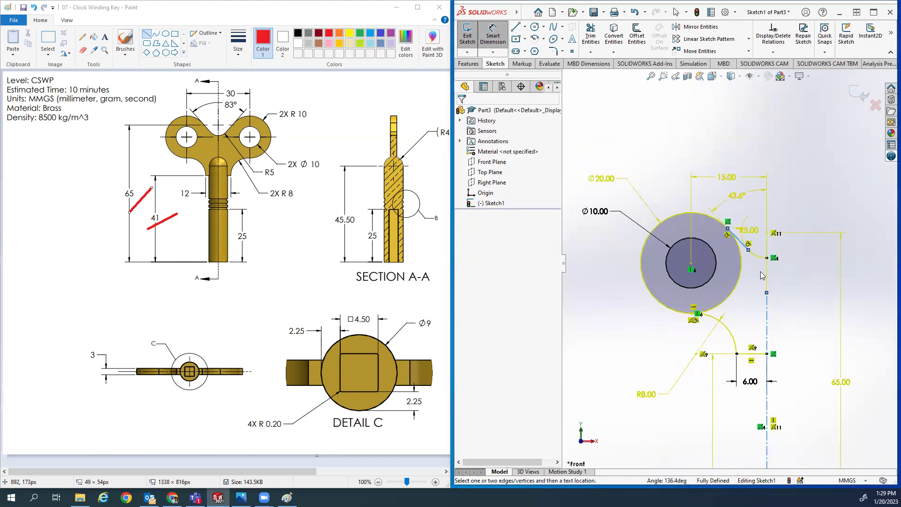
click(136, 58)
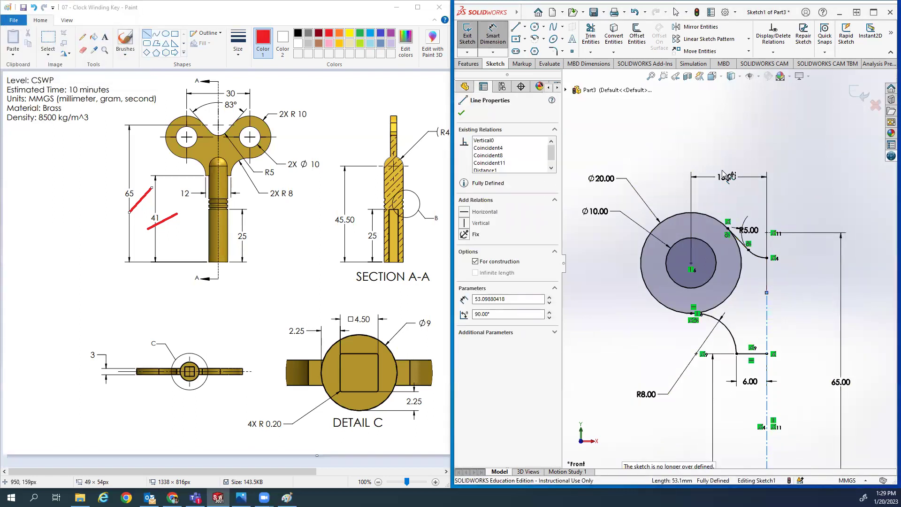
key(Escape)
key(Escape)
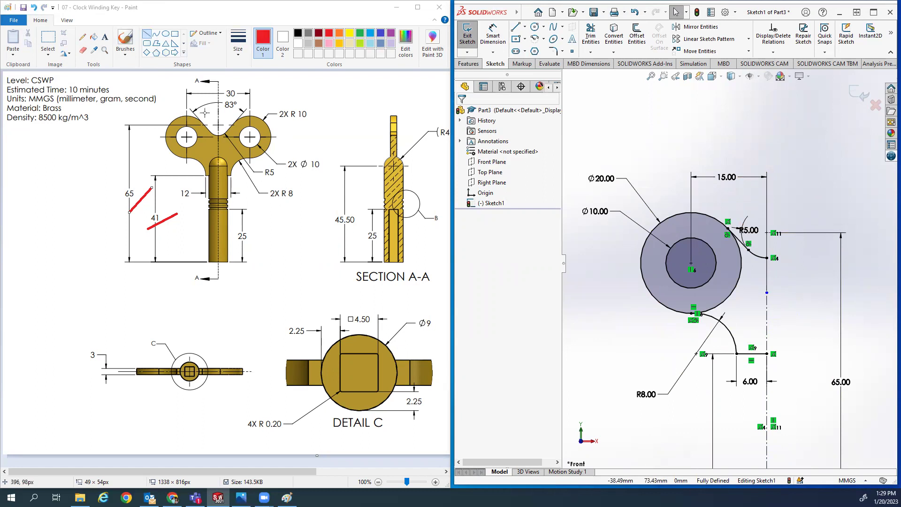
- Undo the arc center's coincident relation and delete the vertical dimension from the origin to the R5 arc's center point
key(ctrl+z)
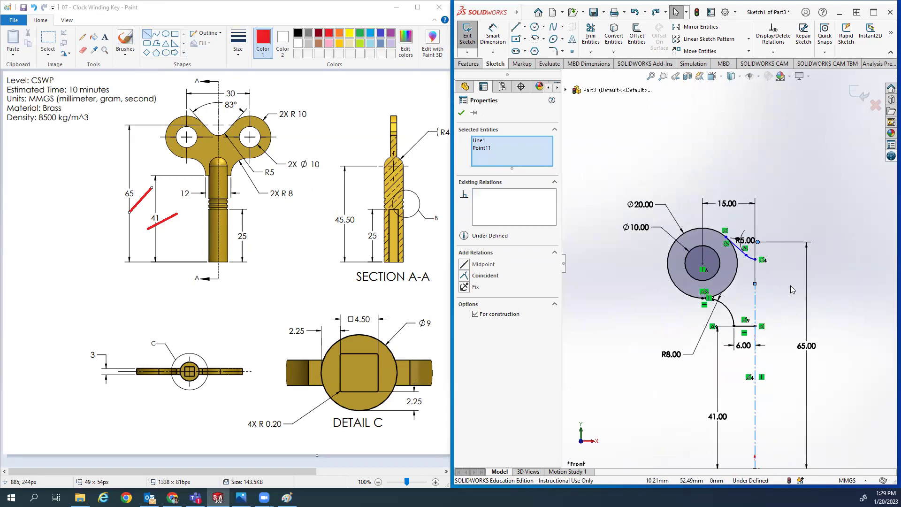
click(789, 258)
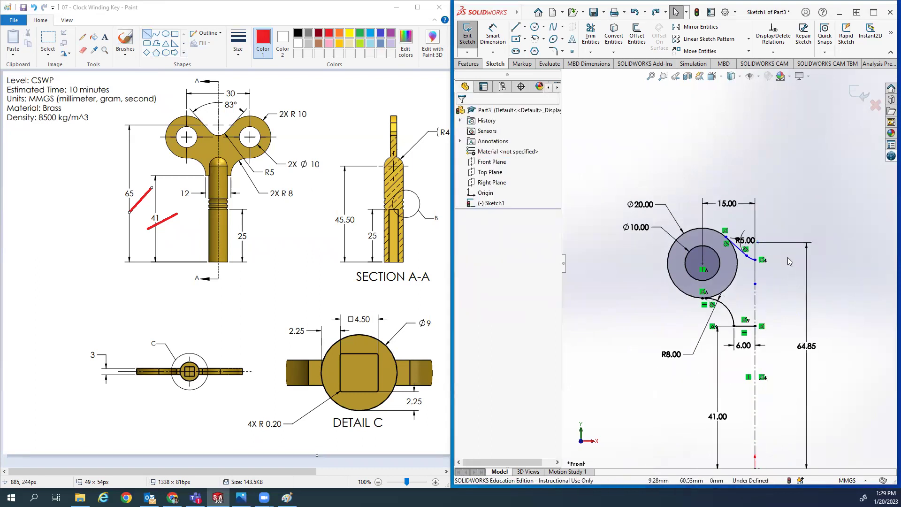
click(805, 254)
key(Delete)
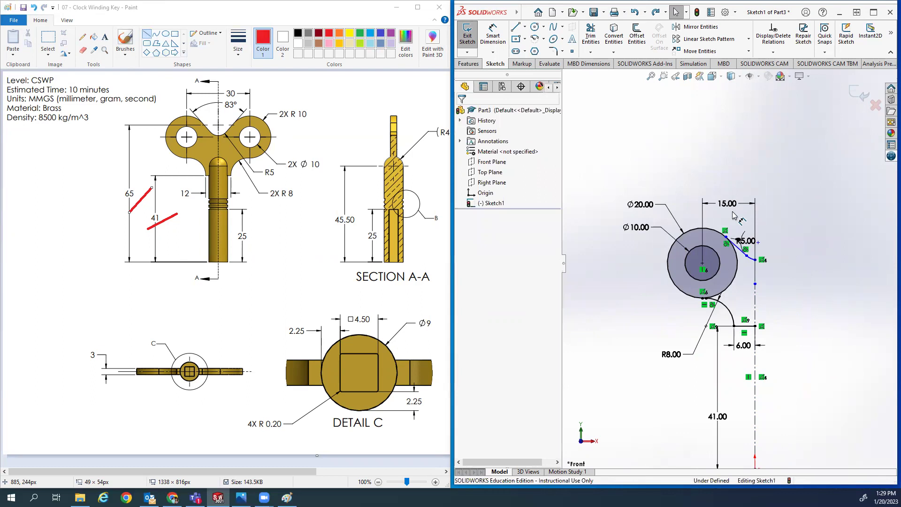
- Dimension the angle between the sloped tangent line and the vertical centerline as 41.5°
right_drag(676, 178, 672, 151)
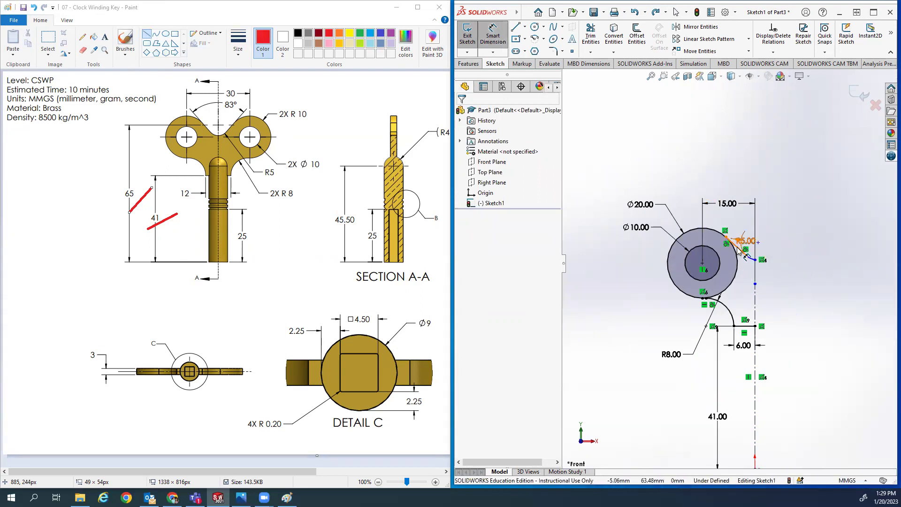
scroll(739, 251, down, 3)
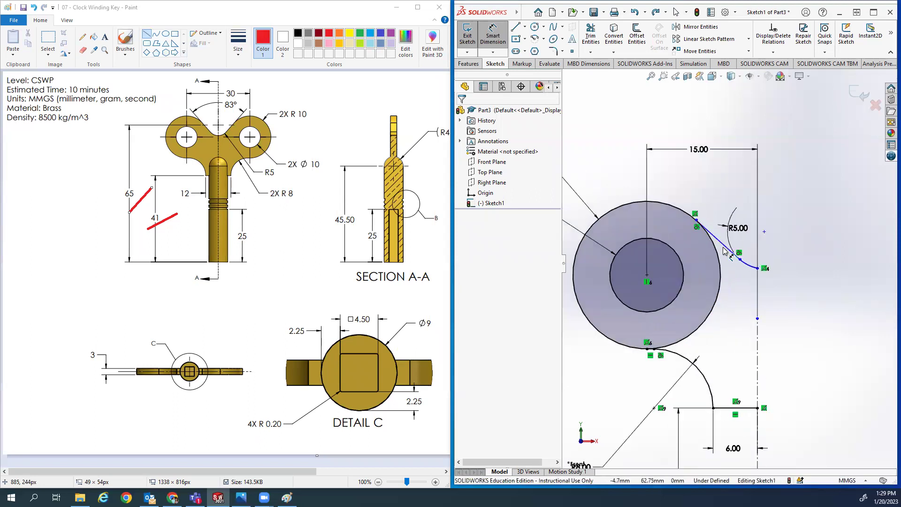
click(757, 313)
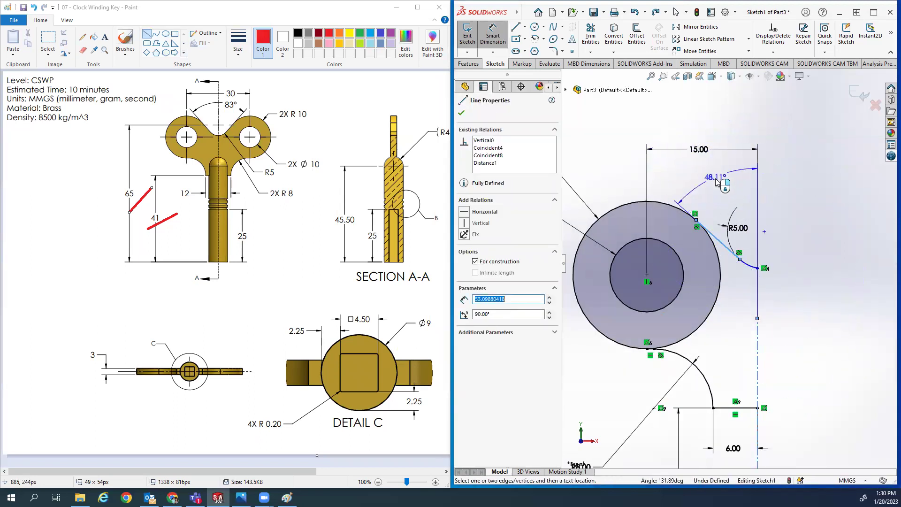
click(721, 189)
text(41.5)
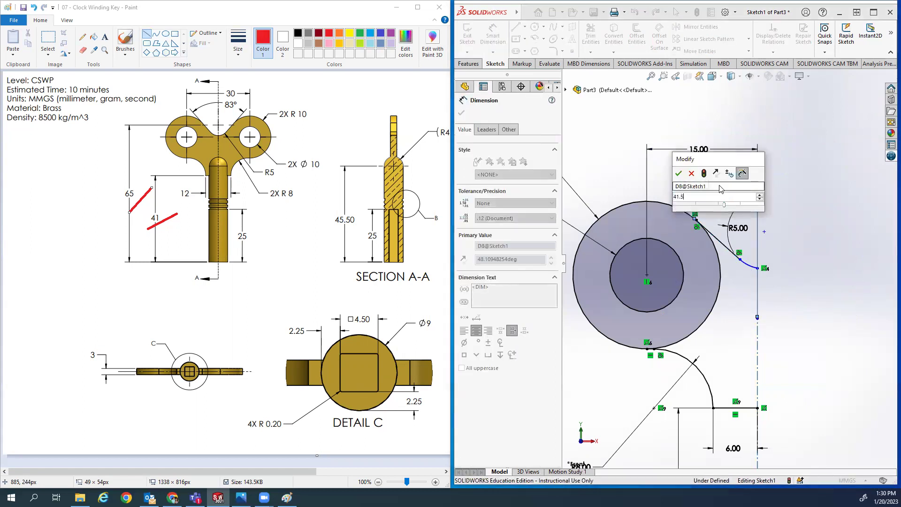
key(Return)
scroll(816, 261, up, 3)
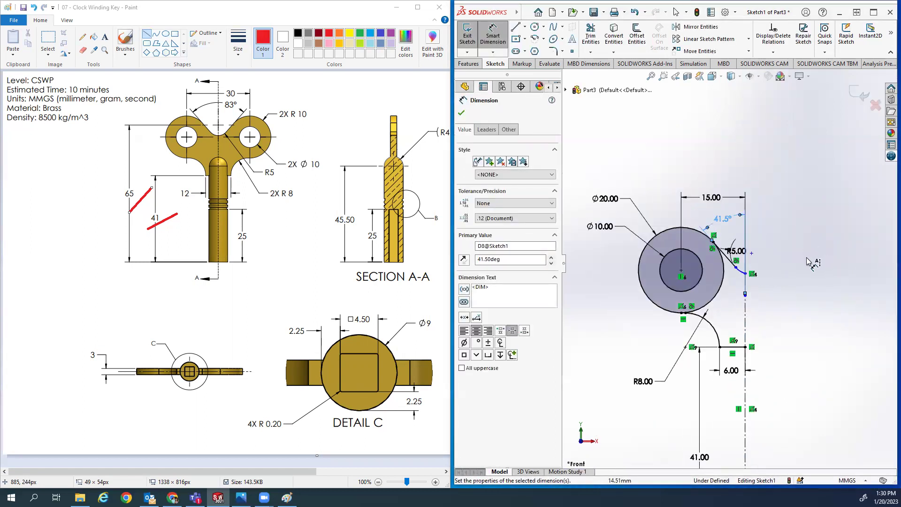
- Add a coincident relation between the R5 arc's center point and the vertical centerline
scroll(767, 270, down, 2)
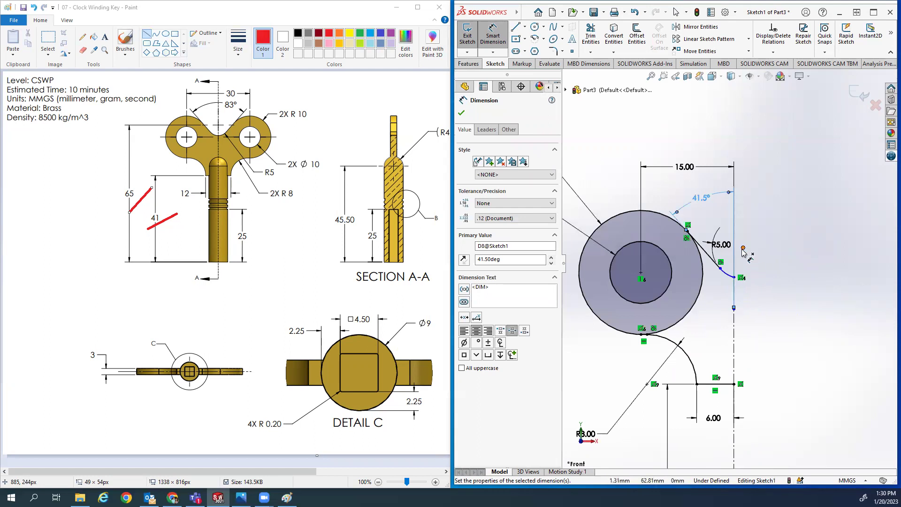
click(743, 247)
click(711, 254)
click(755, 245)
key(Escape)
click(754, 242)
click(743, 247)
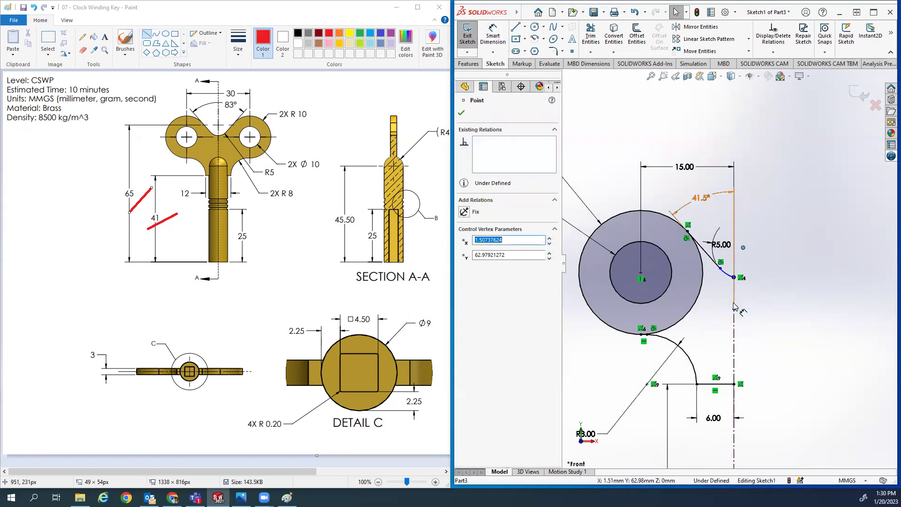
ctrl+click(733, 338)
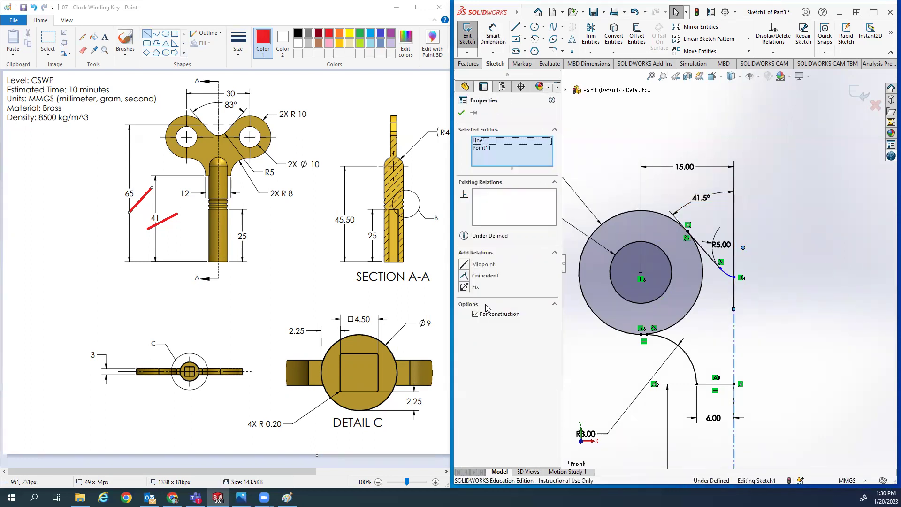
click(465, 276)
click(826, 325)
scroll(729, 263, up, 4)
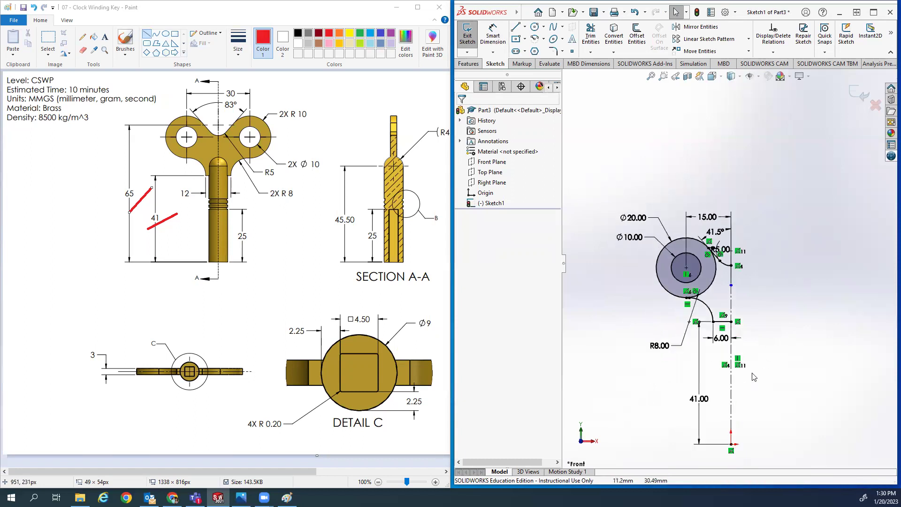
- Try to dimension the vertical distance from the origin to the R5 arc's center point
click(501, 39)
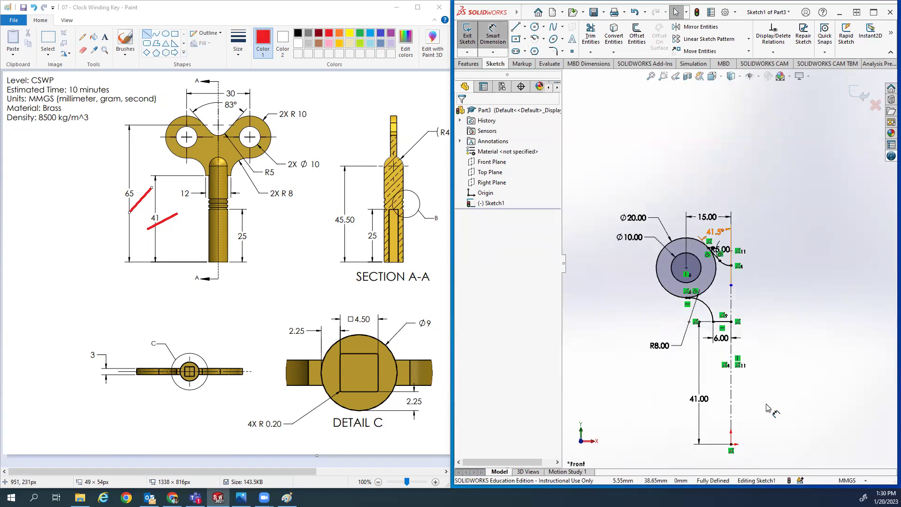
click(739, 441)
click(732, 252)
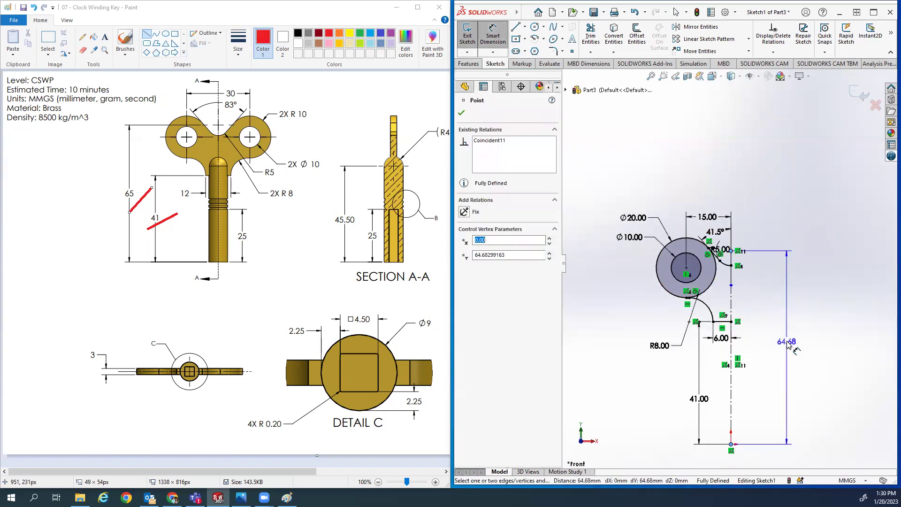
click(786, 341)
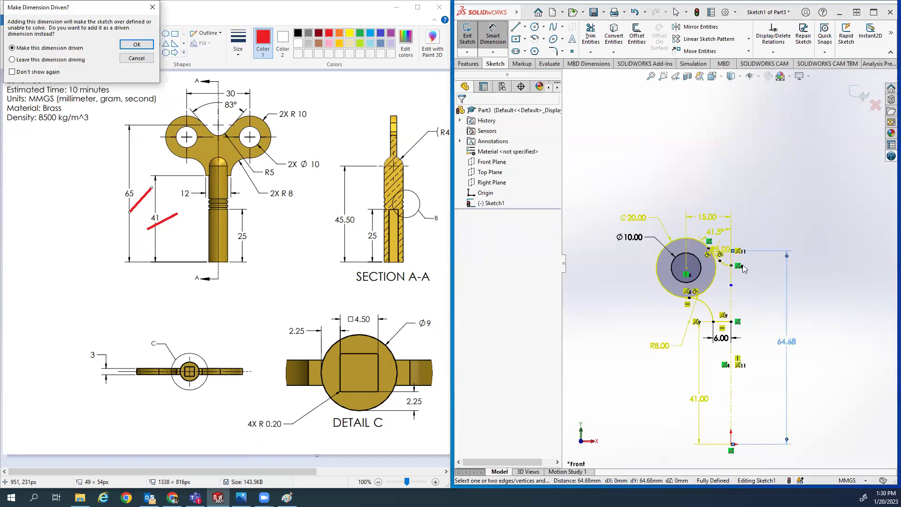
key(Escape)
key(Escape)
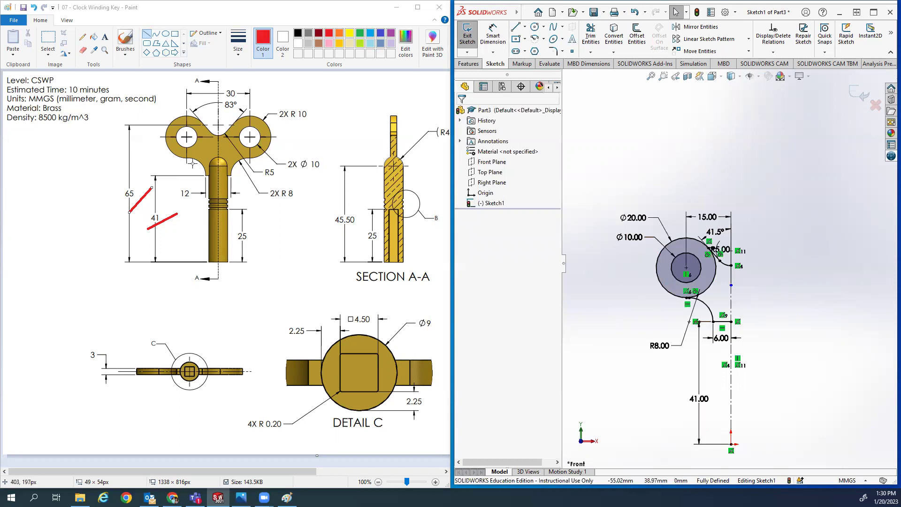
- Examine the R8 transition between the handle's lower edge and the shaft in the reference drawing in Paint
click(170, 165)
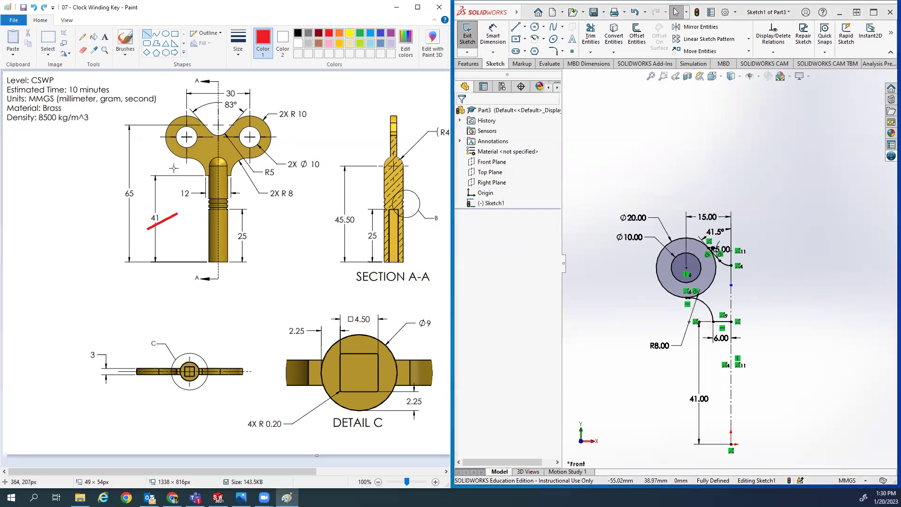
ctrl+scroll(281, 197, up, 2)
drag(100, 472, 183, 471)
ctrl+scroll(266, 387, up, 1)
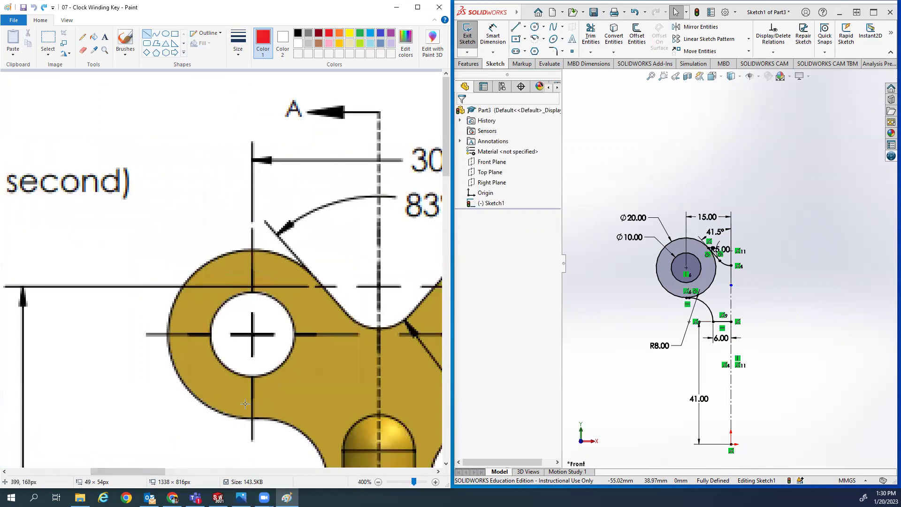
drag(112, 471, 140, 471)
scroll(181, 291, down, 4)
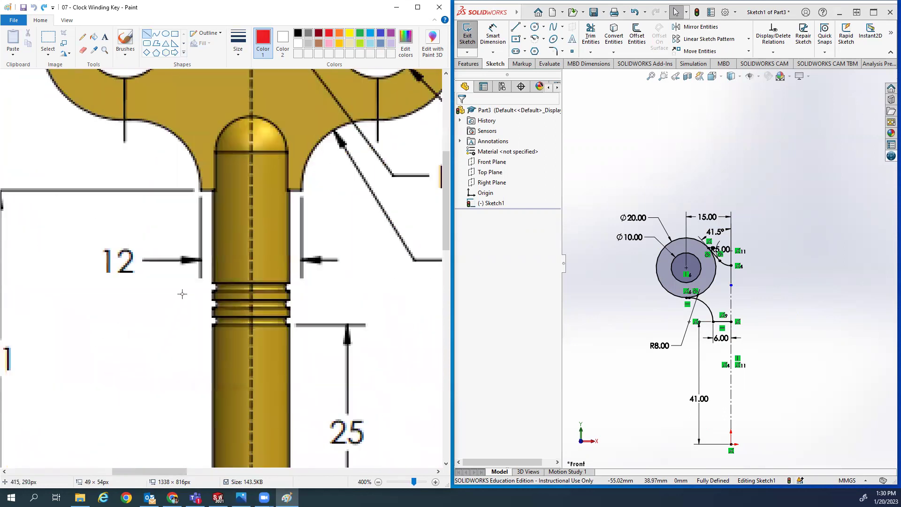
scroll(185, 242, up, 2)
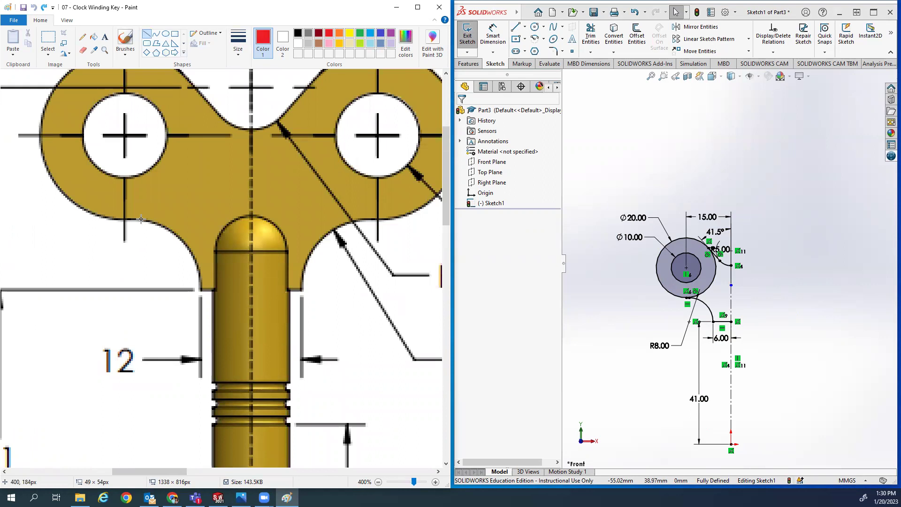
- Brush over the handle's short lower-left straight edge in red and the adjoining R8 arc in green on the reference drawing
click(127, 49)
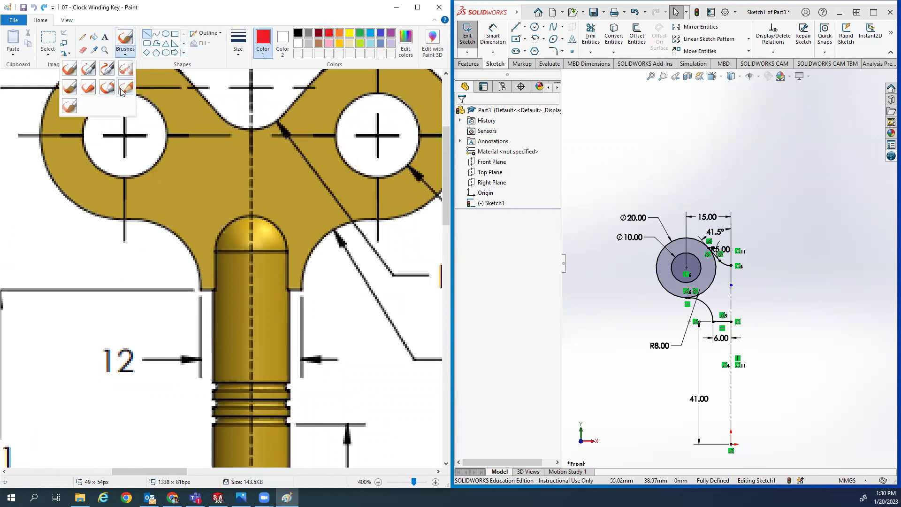
click(121, 89)
click(238, 49)
click(218, 89)
click(127, 53)
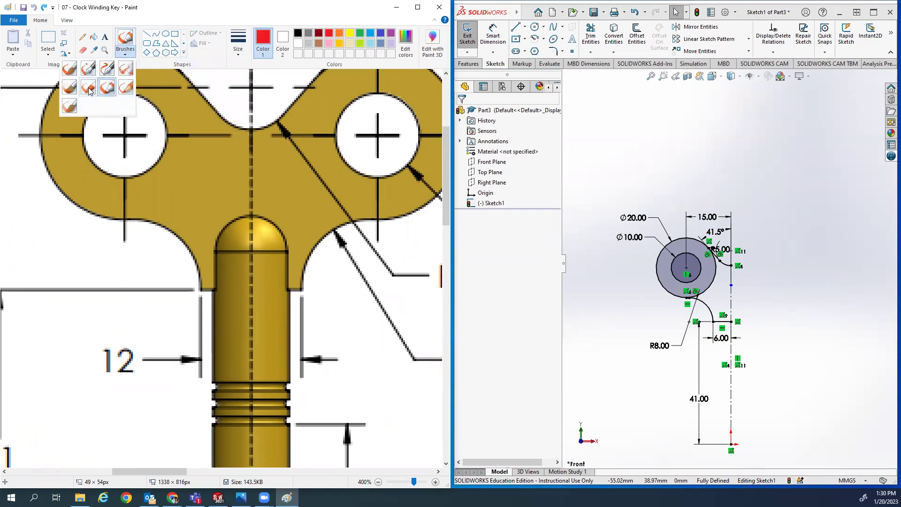
click(70, 71)
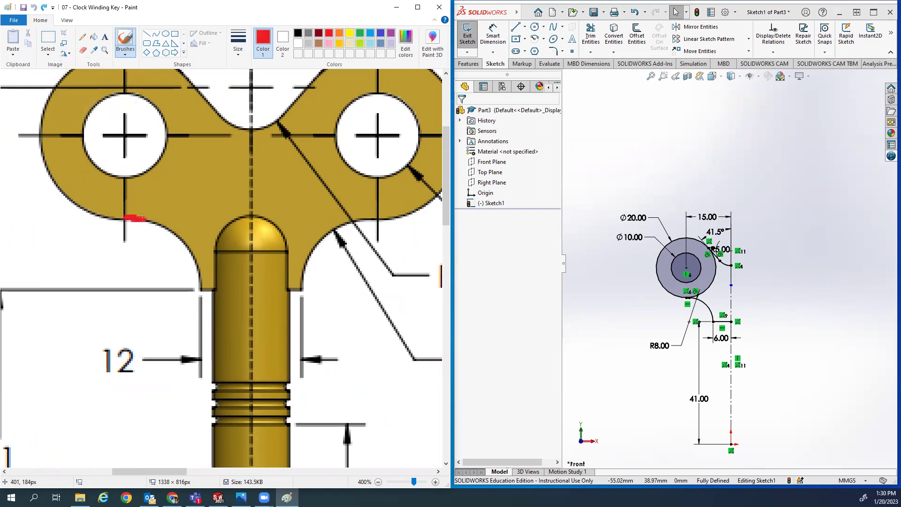
click(359, 34)
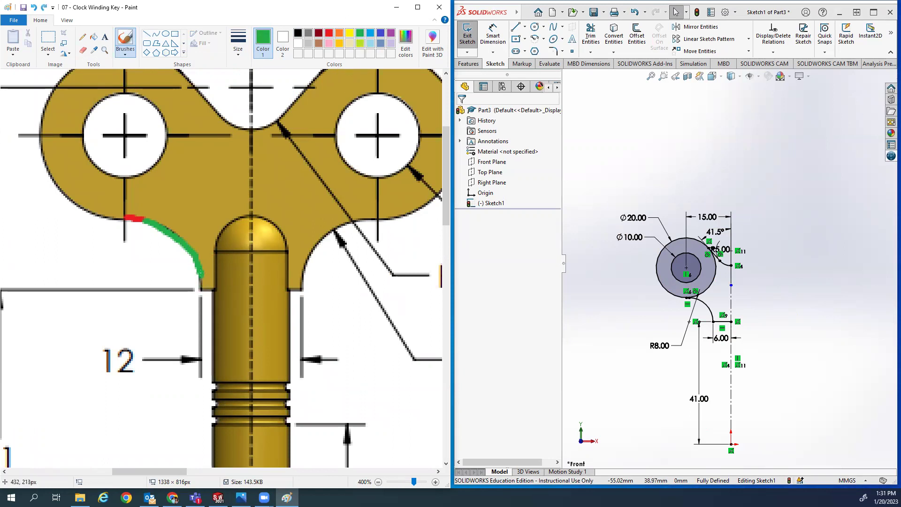
mouse_move(71, 329)
mouse_down()
mouse_move(93, 391)
mouse_move(85, 313)
mouse_up()
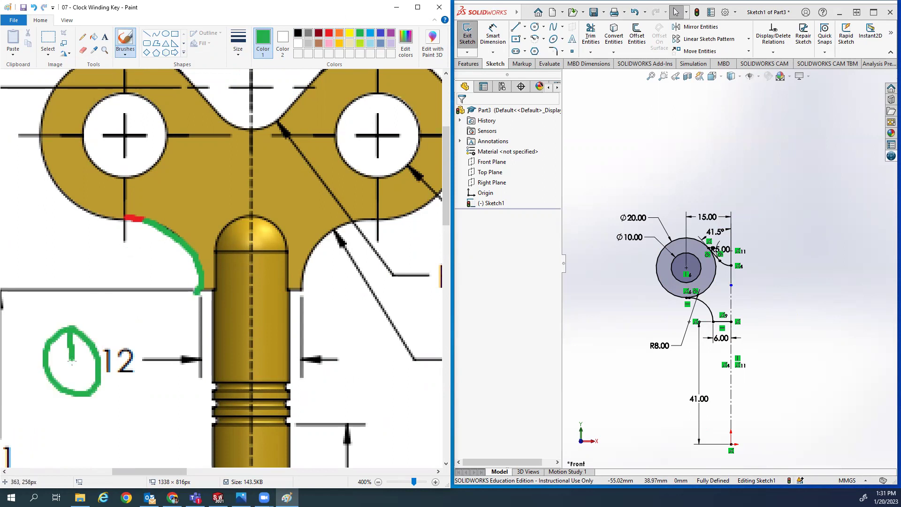
click(330, 33)
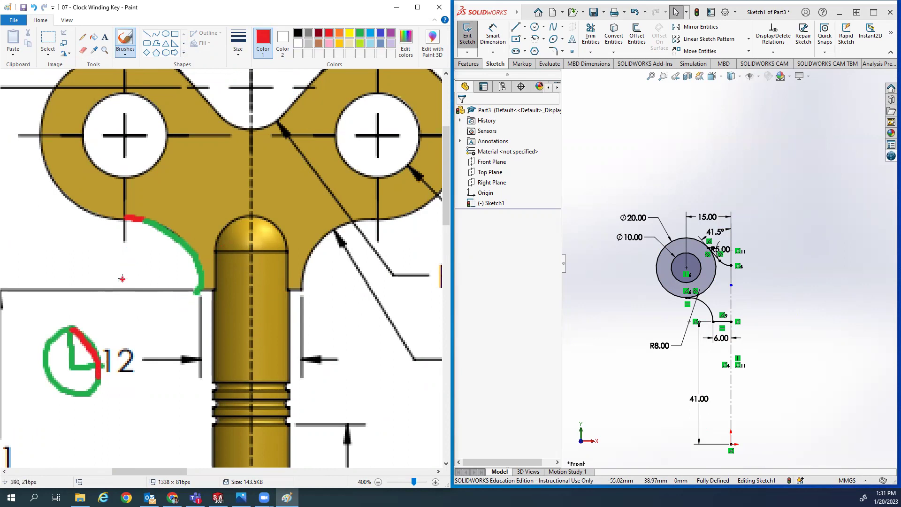
key(ctrl+z)
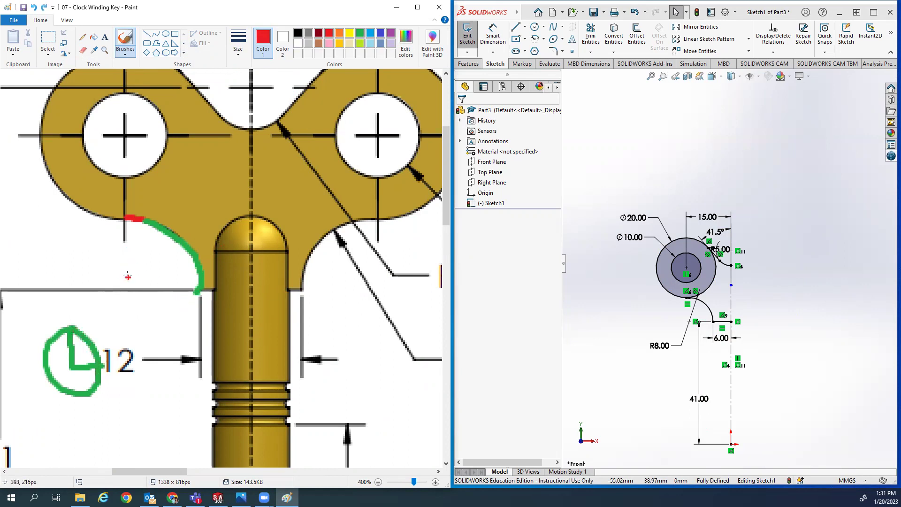
key(ctrl+z)
key(ctrl+z)
key(ctrl+z)
key(ctrl+z)
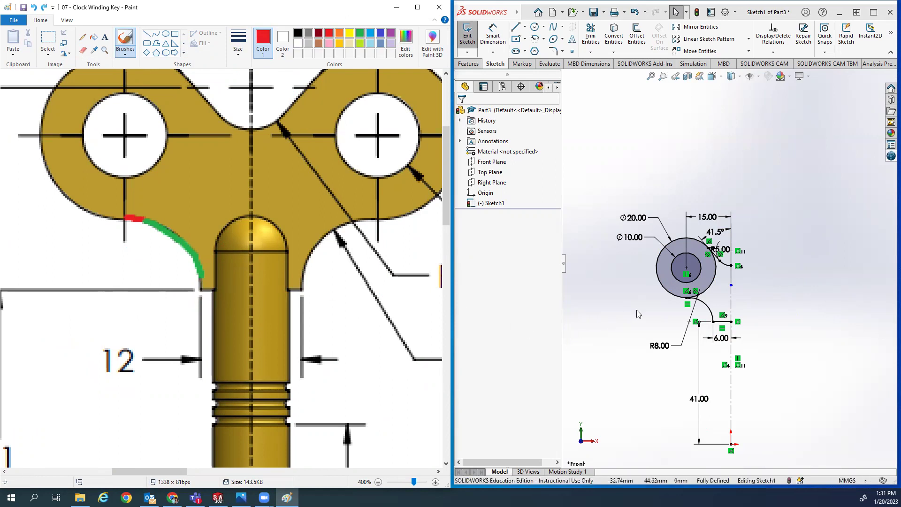
- In SOLIDWORKS, delete the coincident relation between the R8 arc's center point and the 6 mm horizontal line
click(696, 315)
scroll(697, 315, down, 2)
scroll(696, 315, down, 3)
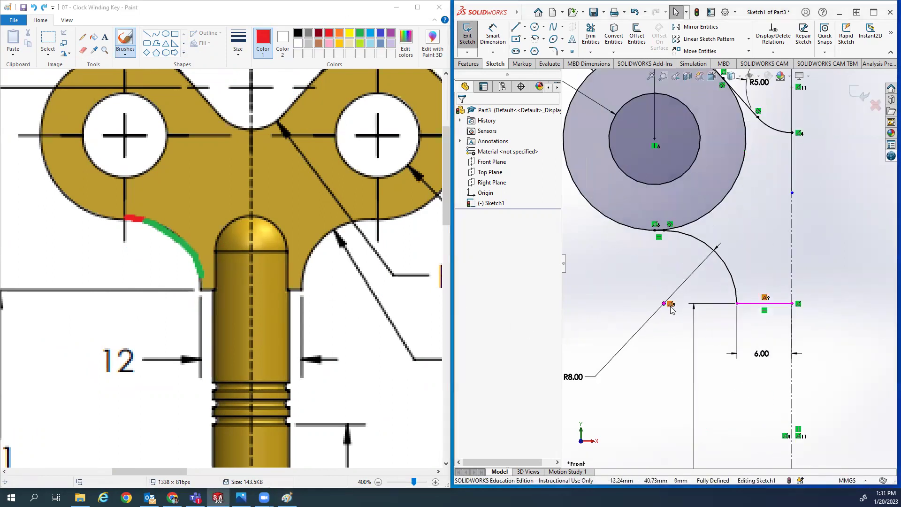
click(671, 306)
key(Delete)
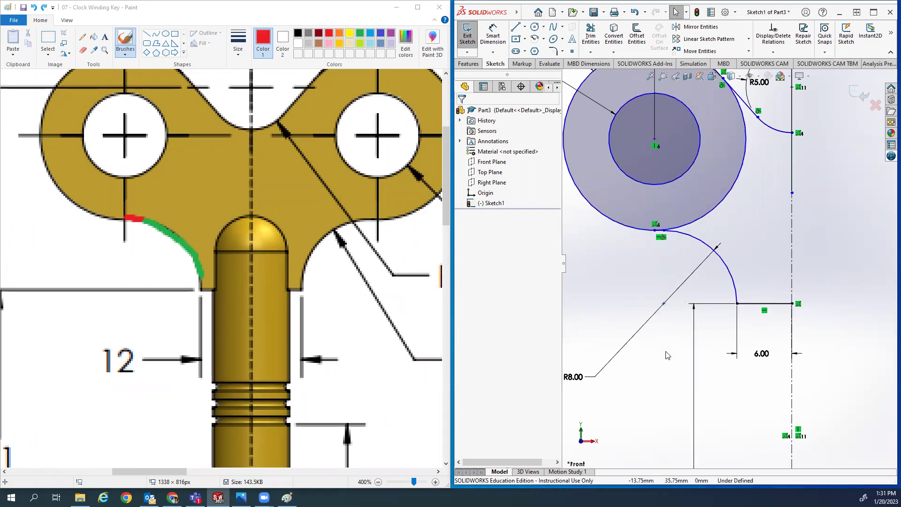
scroll(668, 354, up, 3)
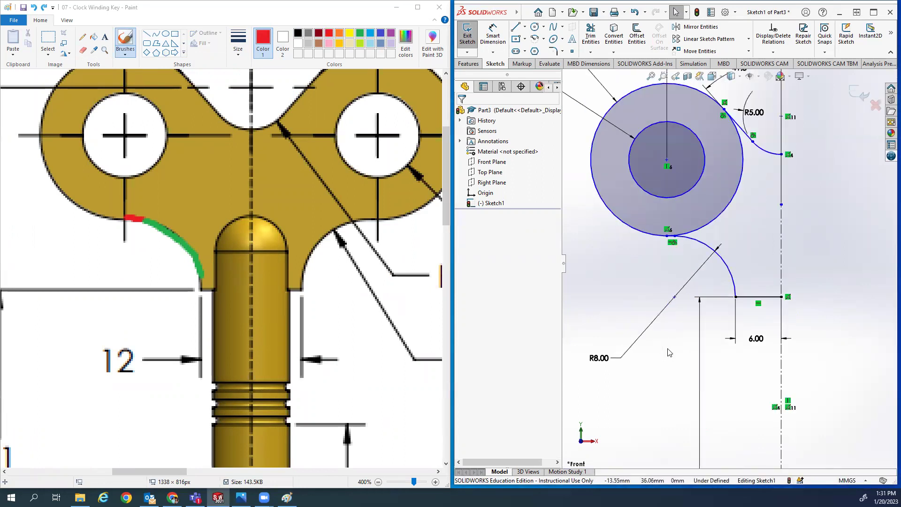
- Dimension the vertical distance from the origin to the R5 arc's center point as 65 mm
click(493, 35)
key(f)
ctrl+scroll(291, 242, down, 2)
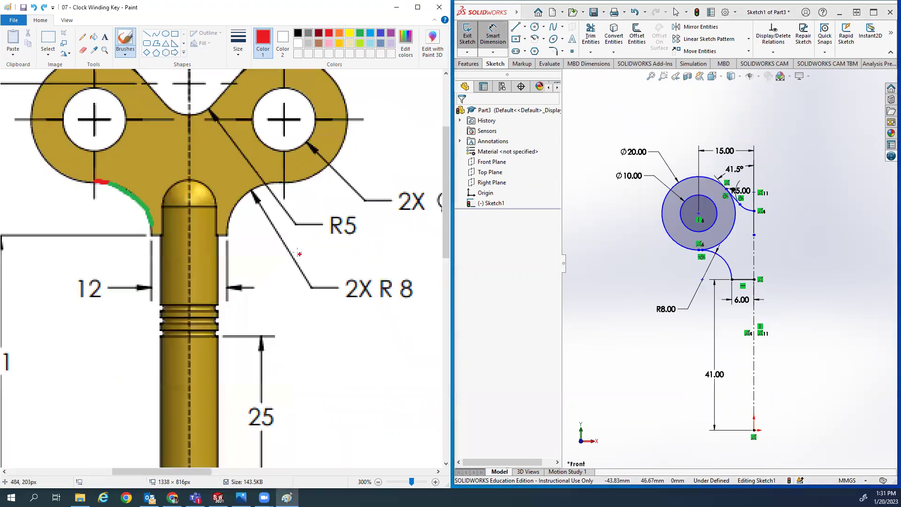
mouse_move(257, 475)
mouse_down()
mouse_move(180, 475)
mouse_move(196, 475)
mouse_up()
click(754, 430)
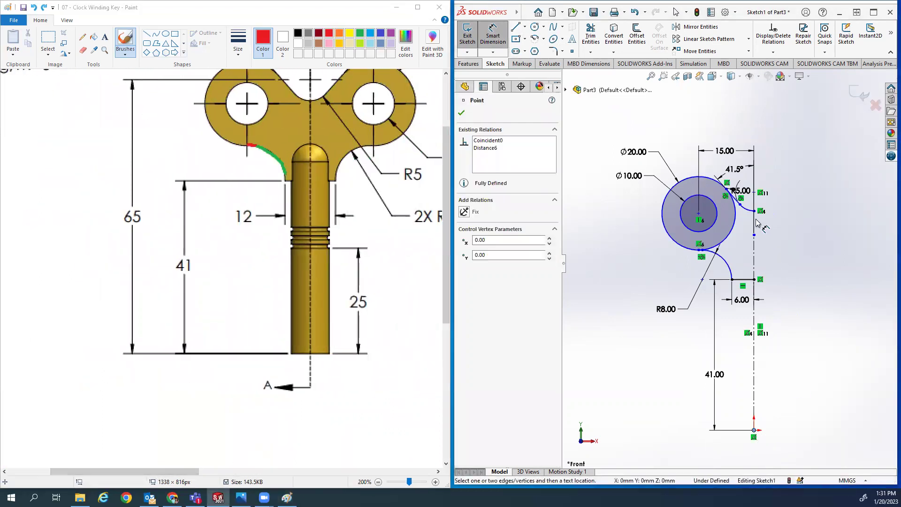
click(754, 193)
click(802, 309)
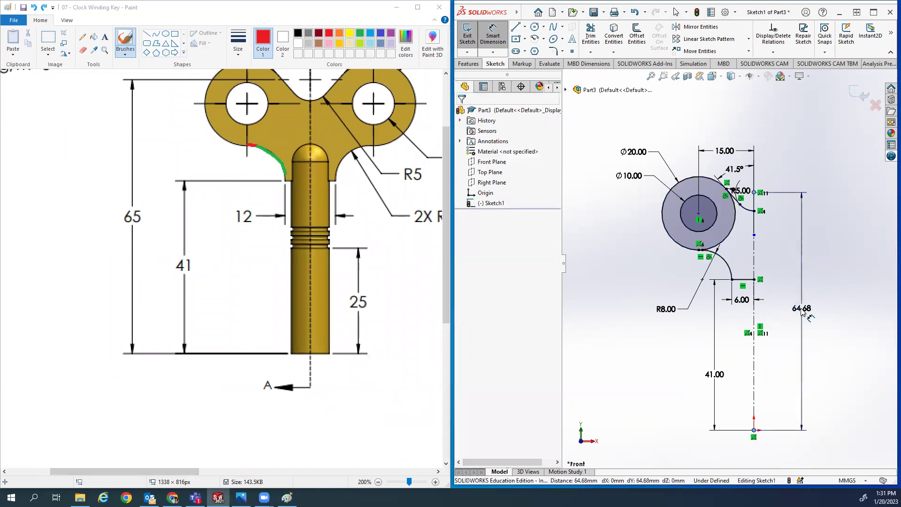
text(65)
key(Return)
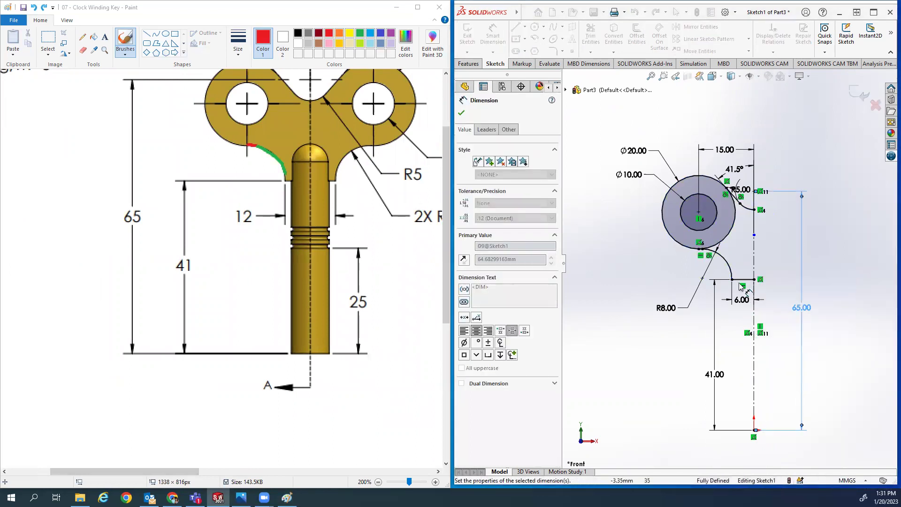
- Delete the R8 arc between the outer circle's lower edge and the 6 mm horizontal line
scroll(732, 277, down, 6)
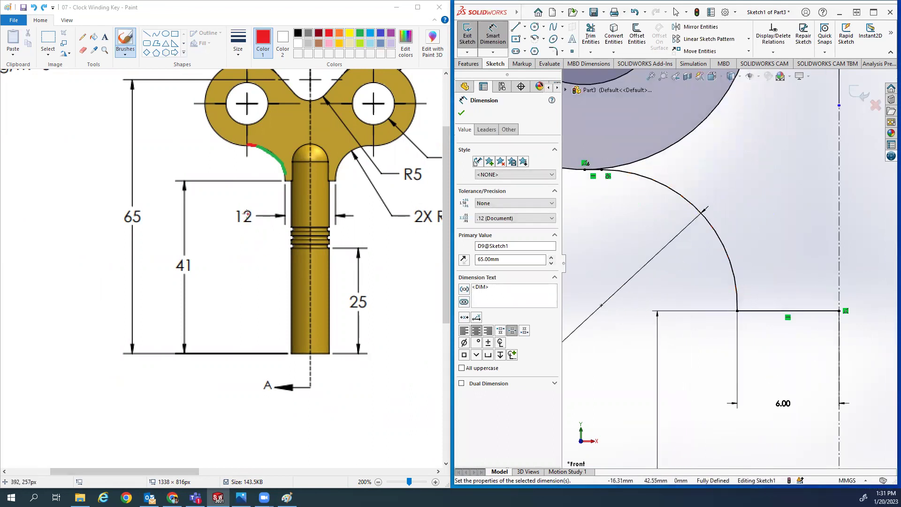
click(753, 273)
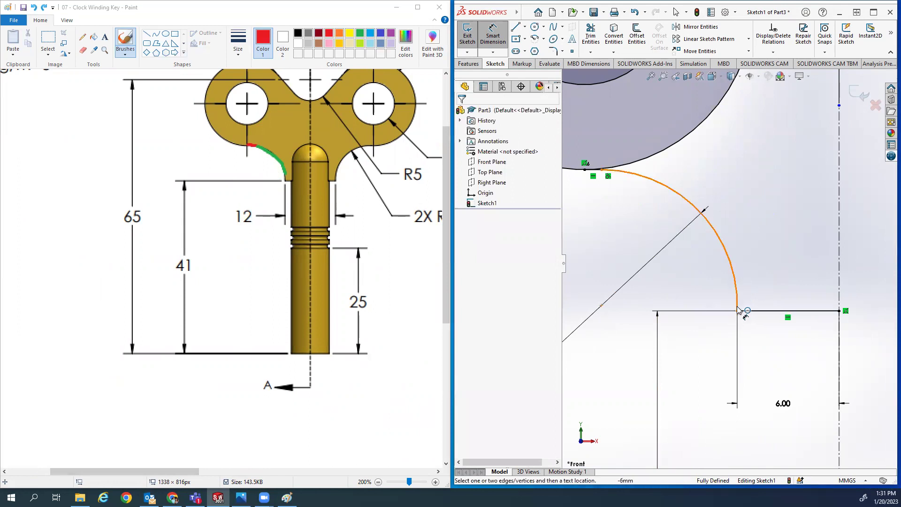
scroll(740, 305, up, 5)
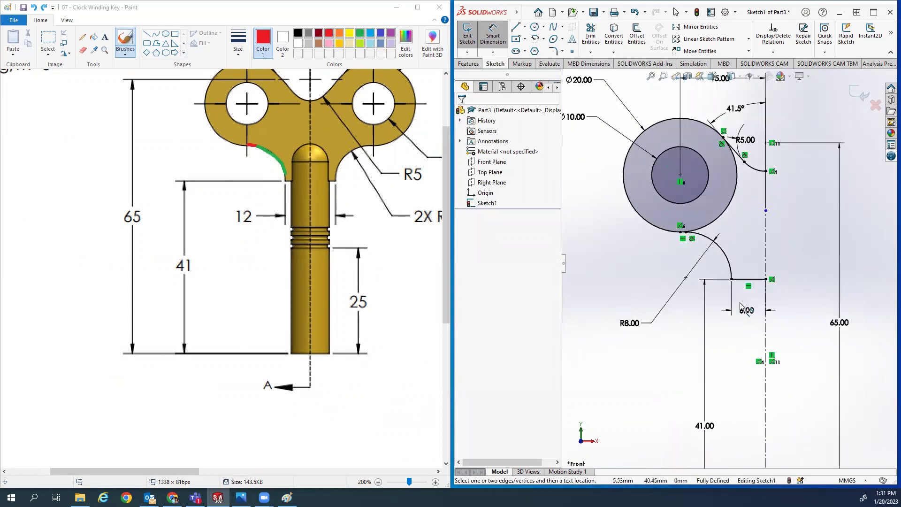
click(728, 268)
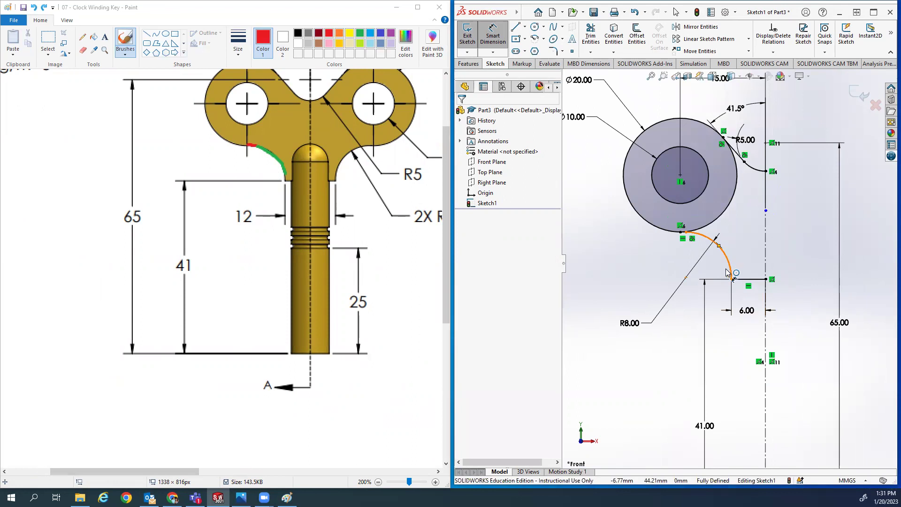
key(Delete)
key(Return)
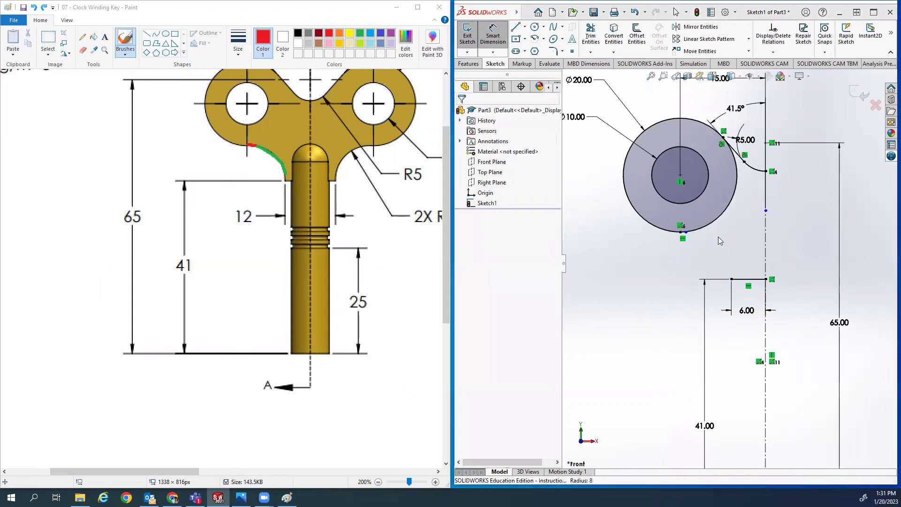
- Sketch a vertical line about 2.4 mm long upward from the outer end of the 6 mm horizontal line
scroll(749, 242, up, 1)
click(516, 28)
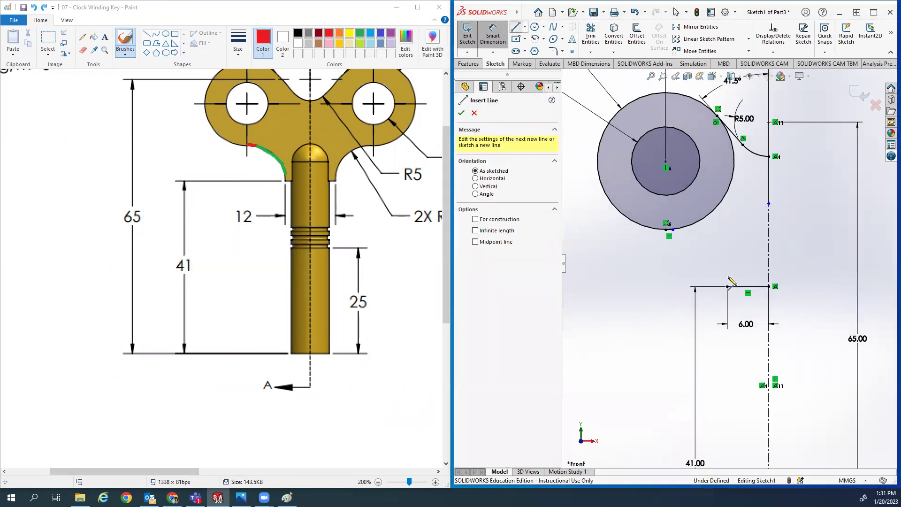
click(727, 286)
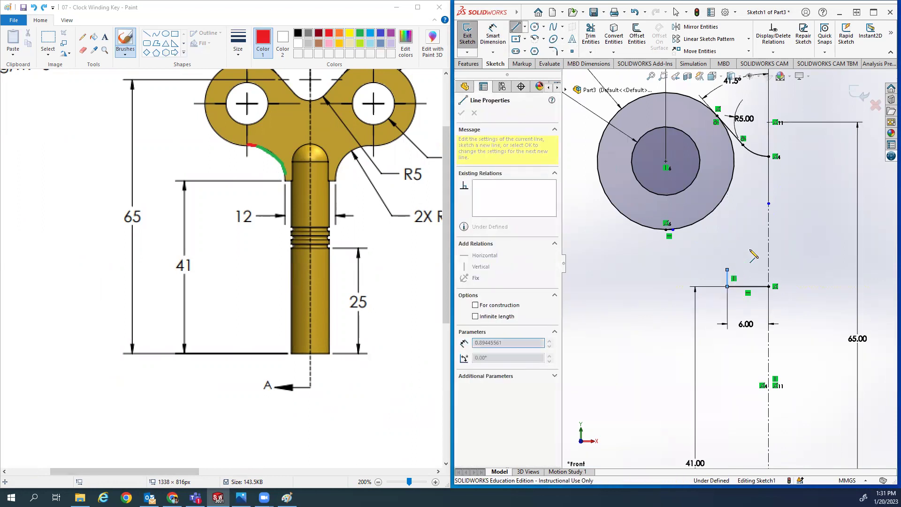
click(727, 270)
key(Escape)
scroll(718, 258, up, 1)
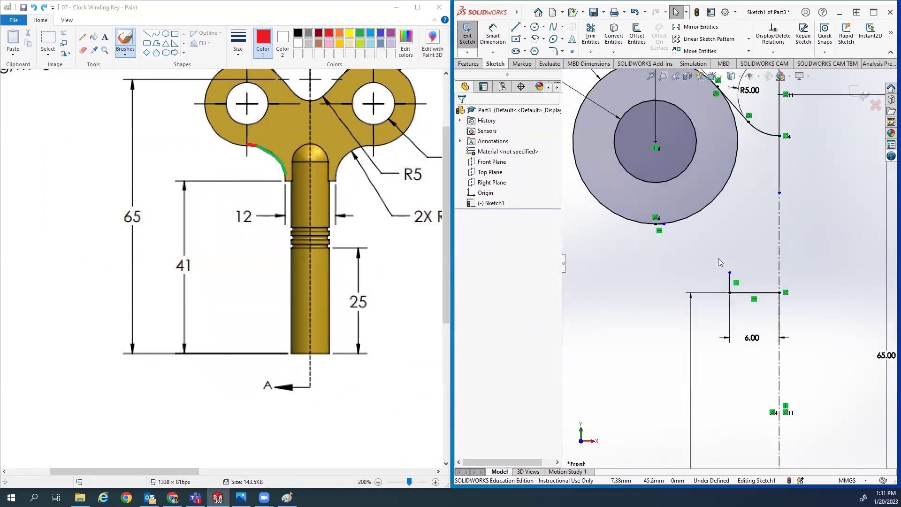
- Add an 8 mm sketch fillet between the short horizontal line under the outer circle and the short vertical line
click(554, 51)
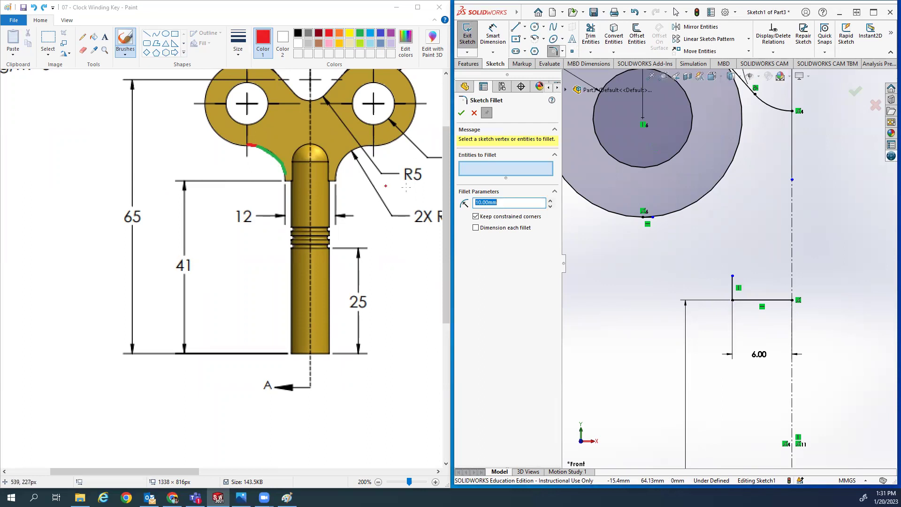
drag(190, 471, 204, 471)
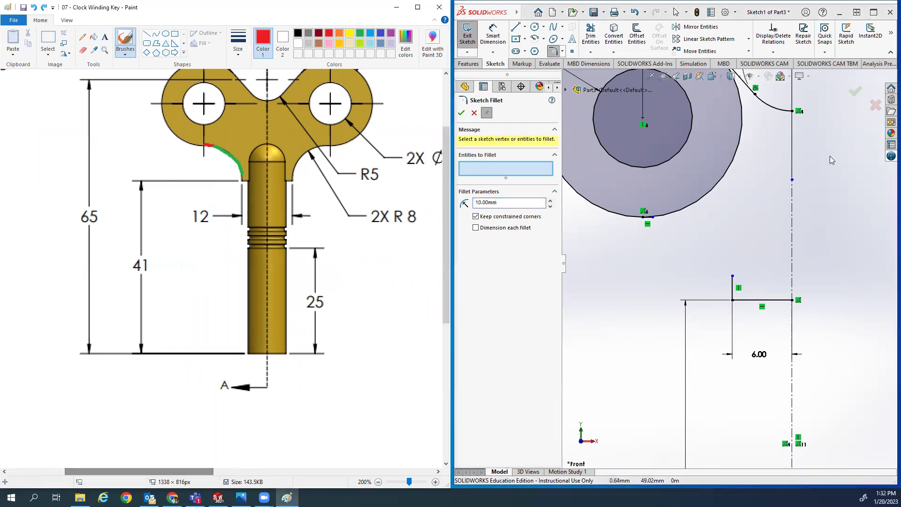
click(649, 218)
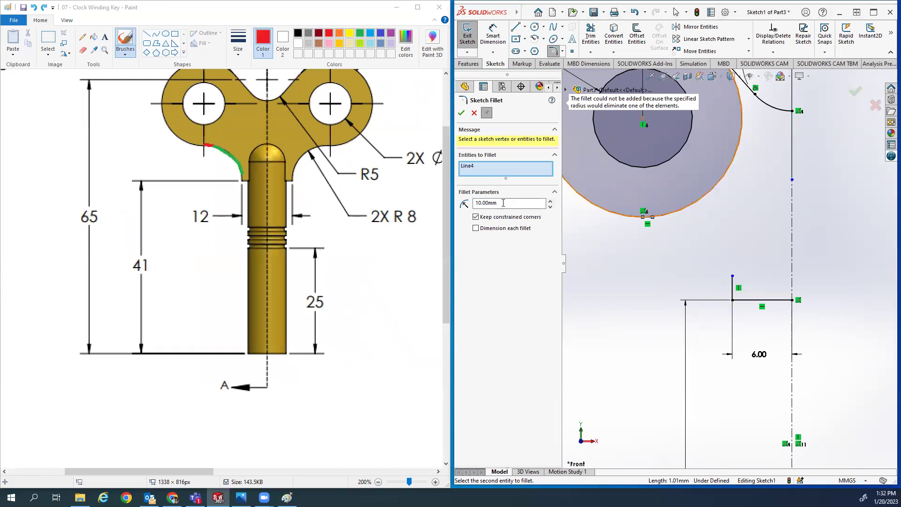
text(8)
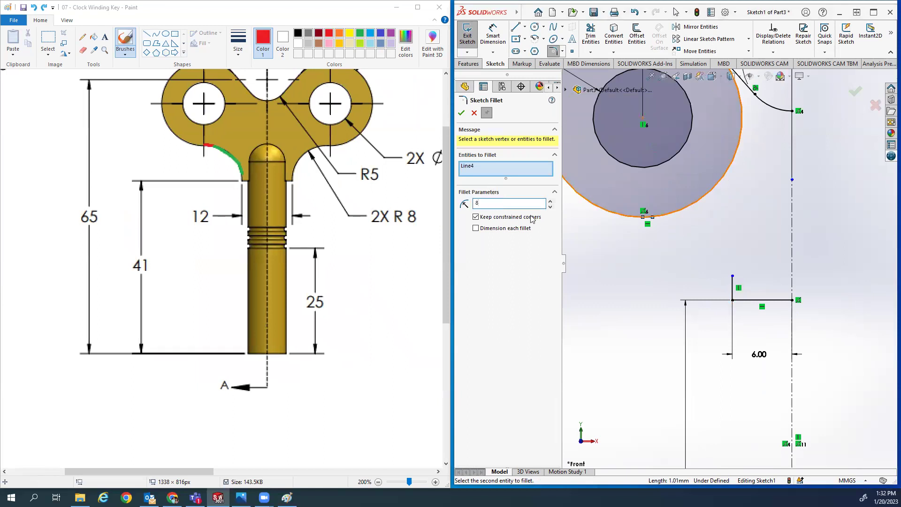
click(735, 290)
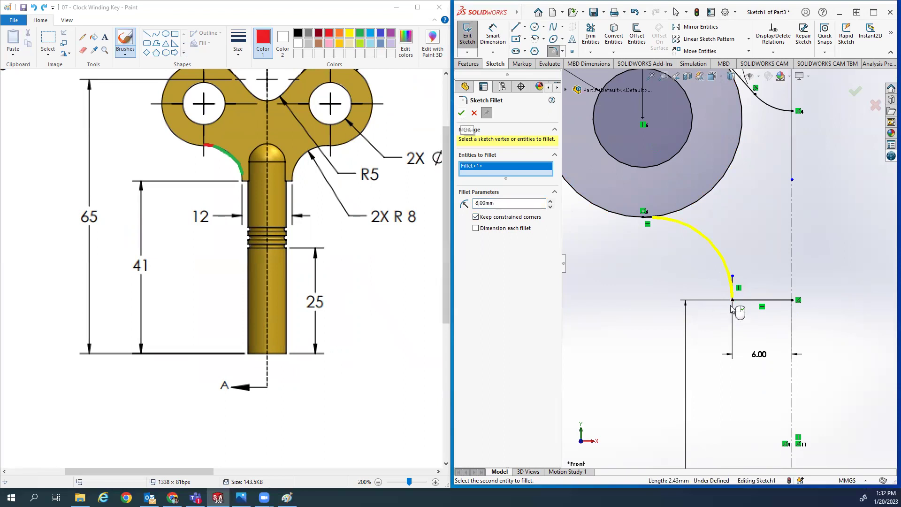
scroll(734, 305, down, 4)
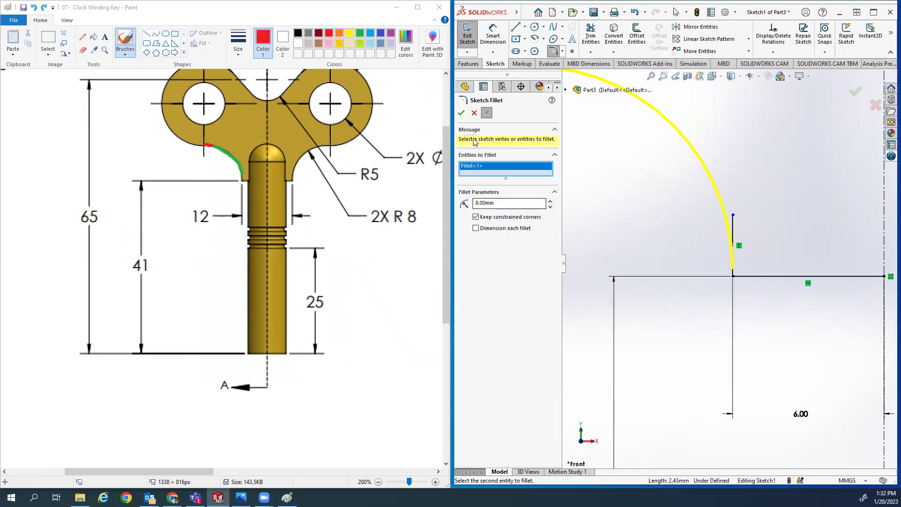
click(461, 113)
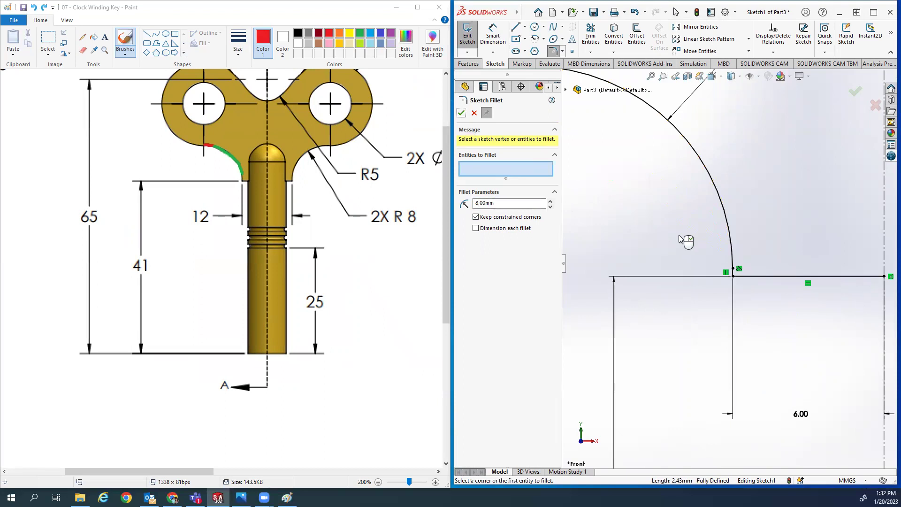
scroll(682, 240, up, 4)
scroll(679, 238, up, 1)
key(Escape)
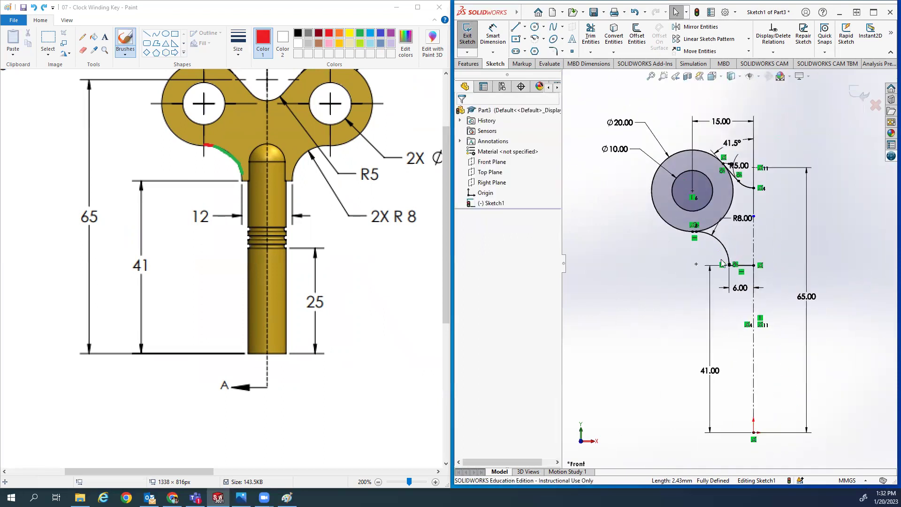
- Examine the junction of the R8 fillet with the short vertical line and the rest of the half handle profile
scroll(721, 264, down, 6)
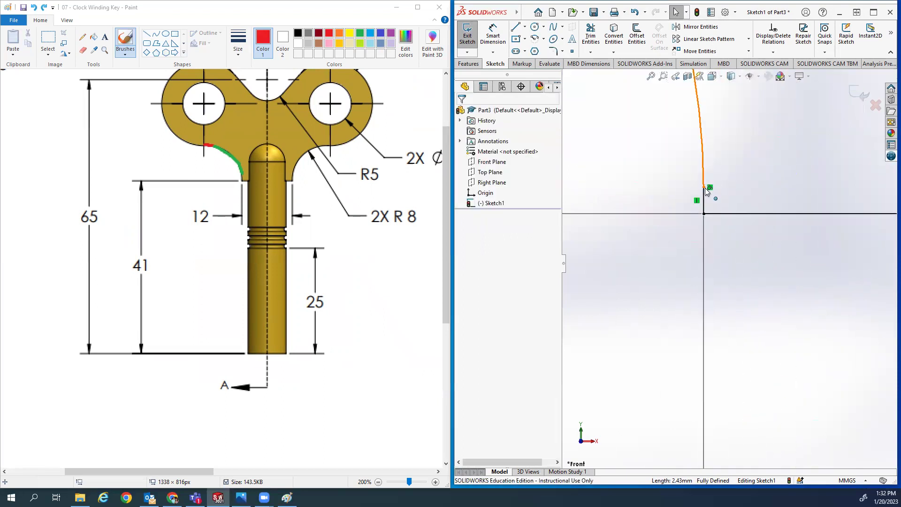
scroll(713, 218, up, 1)
scroll(716, 233, up, 5)
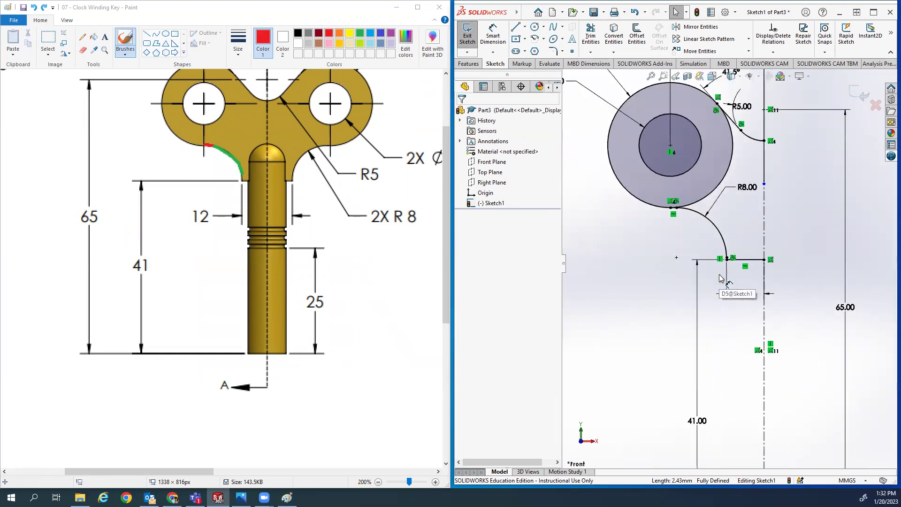
scroll(721, 278, up, 3)
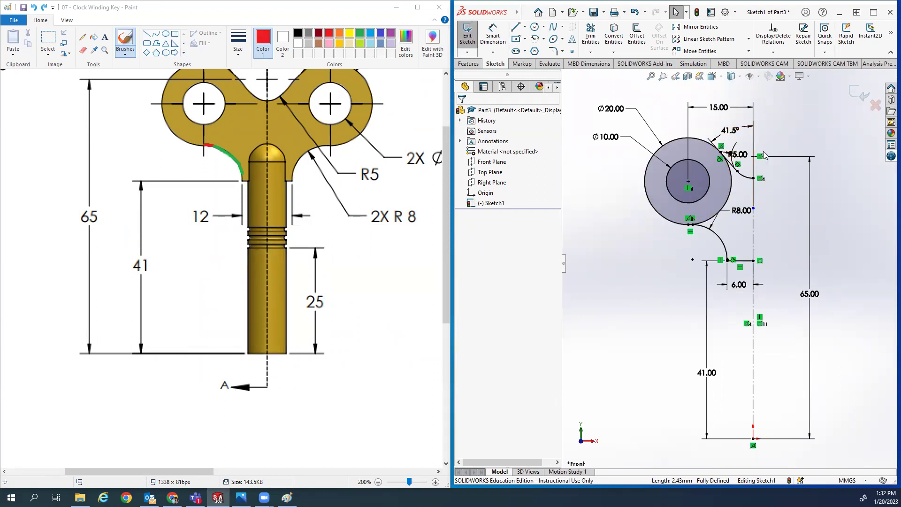
scroll(751, 134, down, 5)
mouse_move(718, 224)
mouse_down()
mouse_move(699, 162)
mouse_move(715, 209)
mouse_up()
click(744, 257)
scroll(738, 265, up, 4)
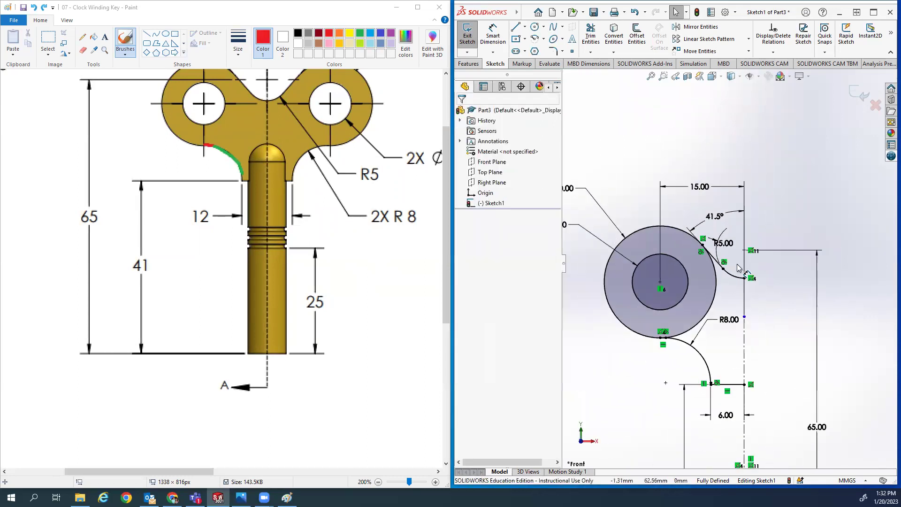
scroll(737, 266, up, 2)
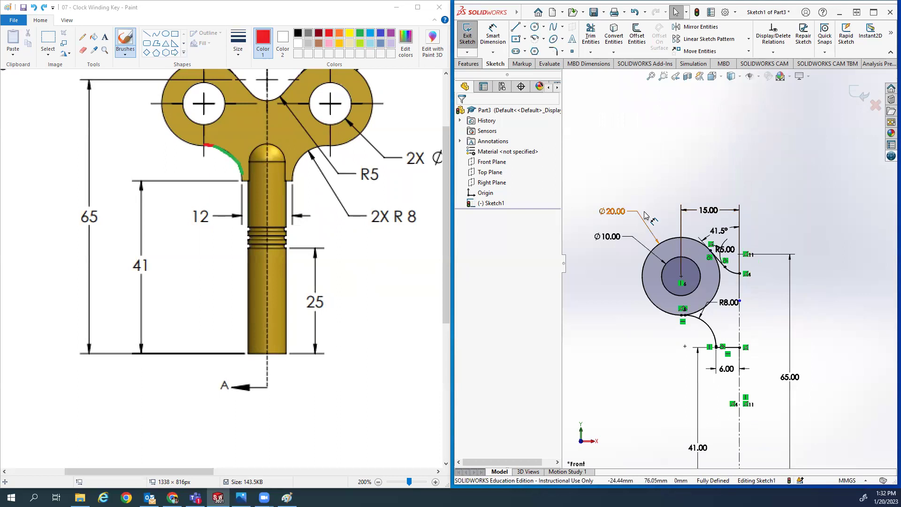
- Mirror the half handle profile, including both circles, about the vertical centerline
drag(577, 170, 764, 373)
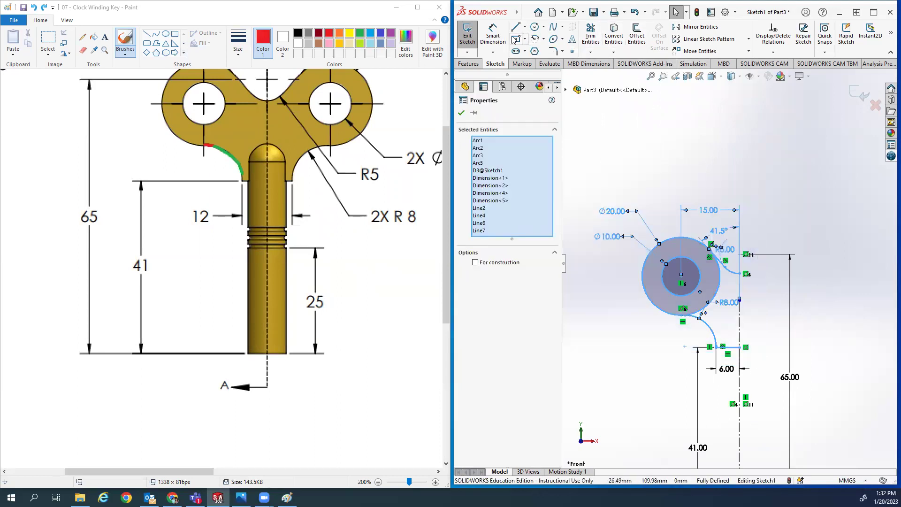
click(701, 28)
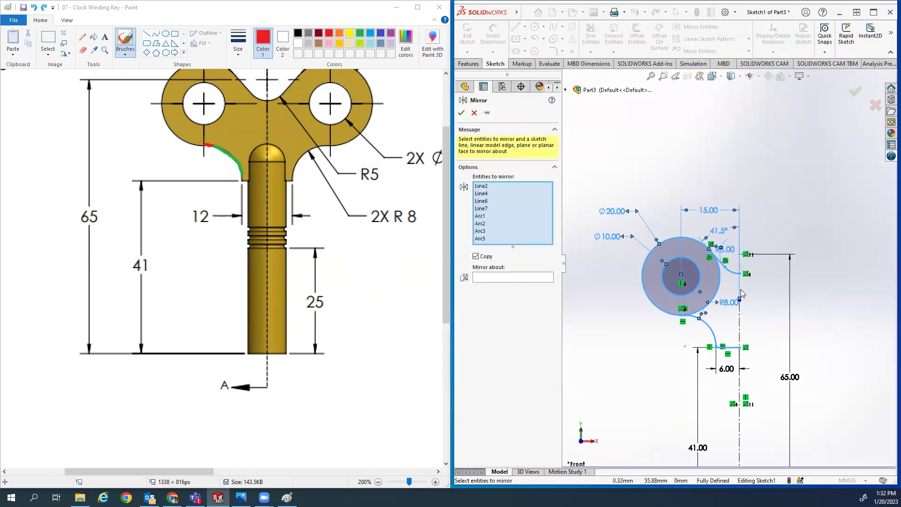
click(740, 380)
click(460, 112)
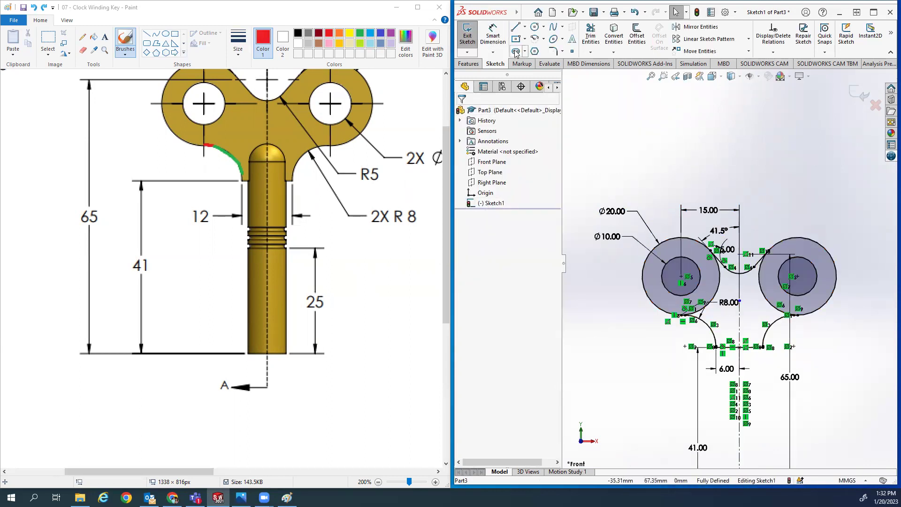
- Trim the inner portions of both outer circles to leave one continuous handle outline and exit the sketch
click(590, 35)
drag(712, 286, 765, 286)
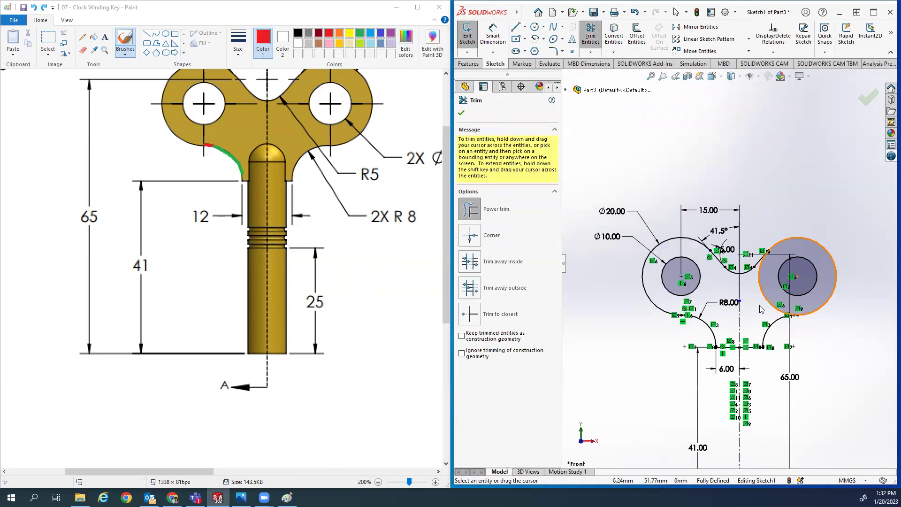
click(463, 38)
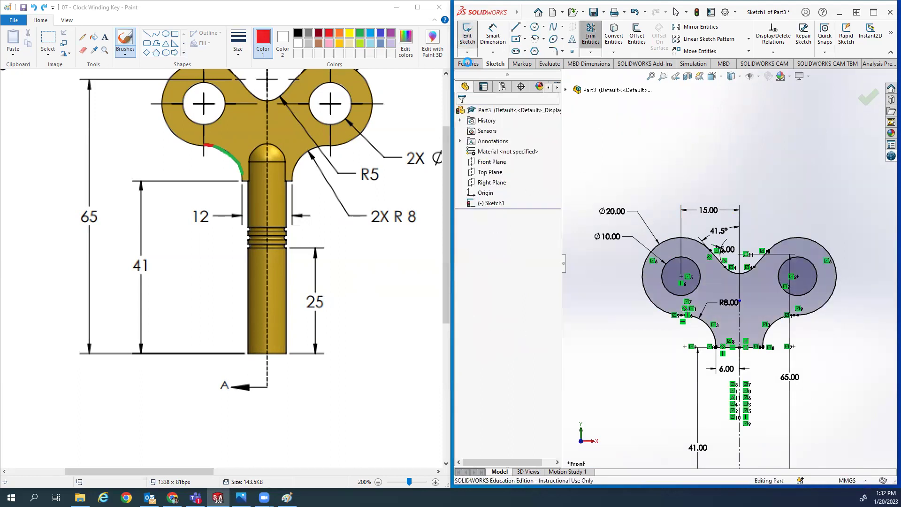
- Extrude the handle profile 3 mm with the Mid Plane end condition, checking the thickness in the reference drawing
click(468, 64)
key(ctrl+7)
click(474, 38)
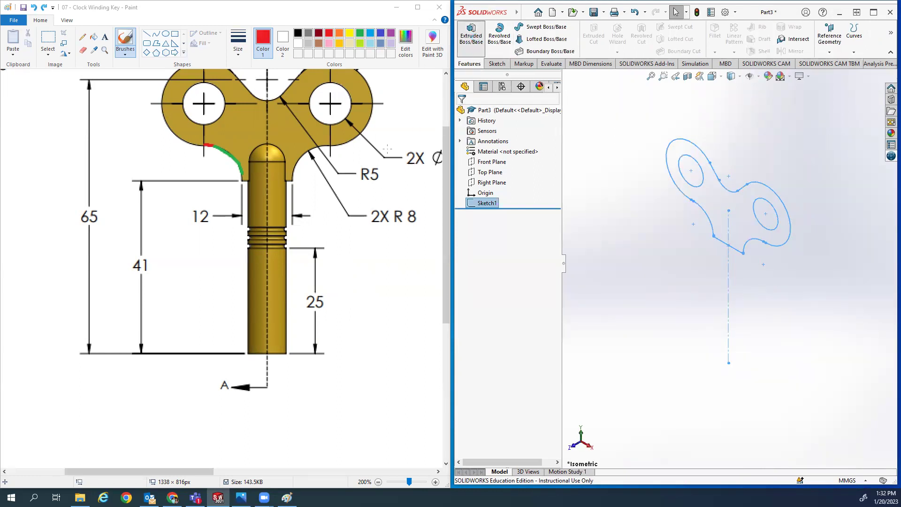
ctrl+scroll(240, 207, down, 1)
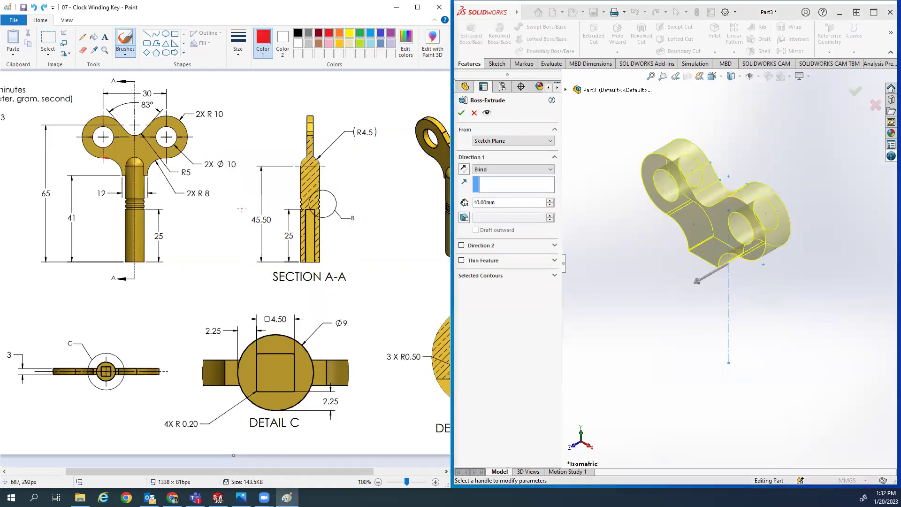
shift+scroll(231, 208, right, 3)
shift+scroll(253, 209, left, 2)
shift+scroll(275, 210, right, 2)
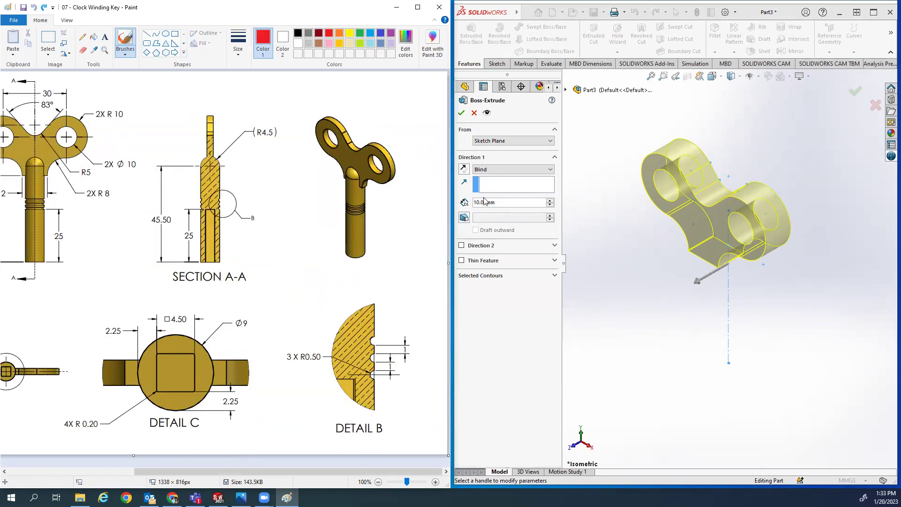
click(491, 169)
click(488, 210)
text(3)
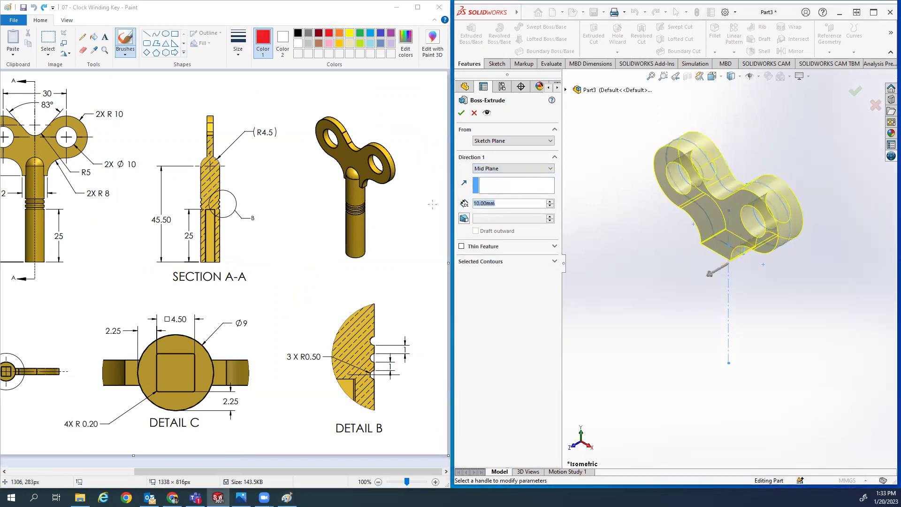
key(Return)
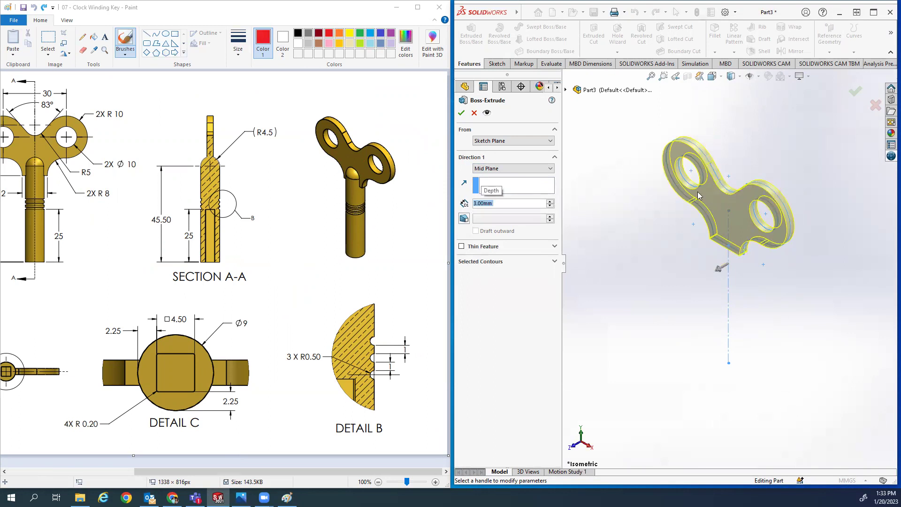
click(461, 113)
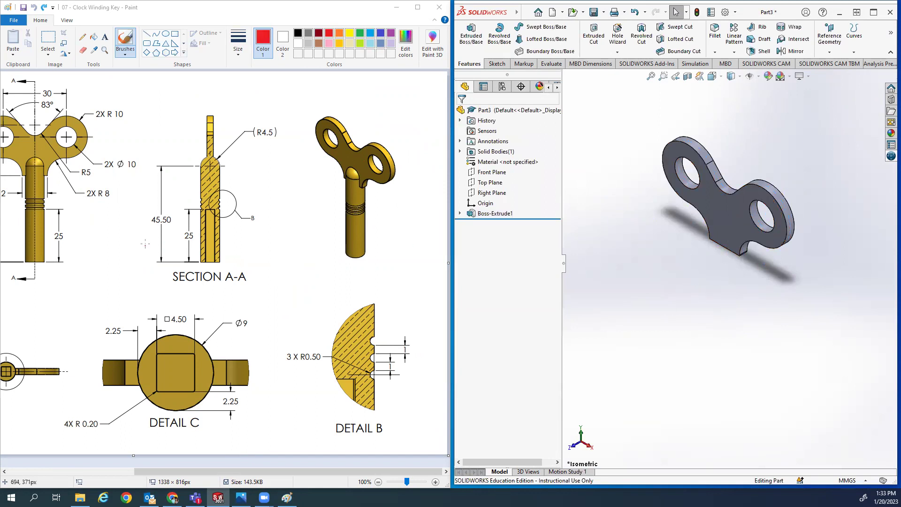
- Check the shaft views in the reference drawing and start a new sketch on the Top Plane in isometric view
click(157, 12)
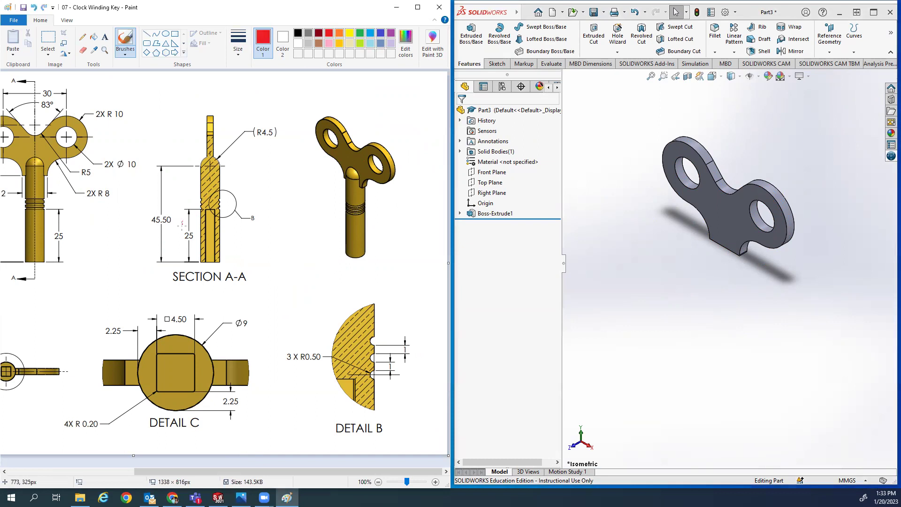
scroll(182, 225, left, 3)
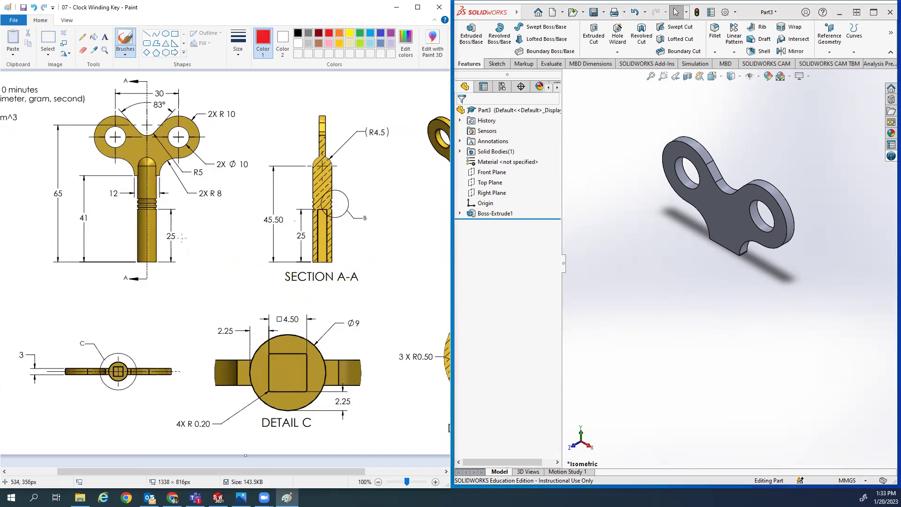
scroll(182, 237, right, 3)
scroll(299, 232, left, 3)
click(645, 249)
scroll(647, 247, up, 2)
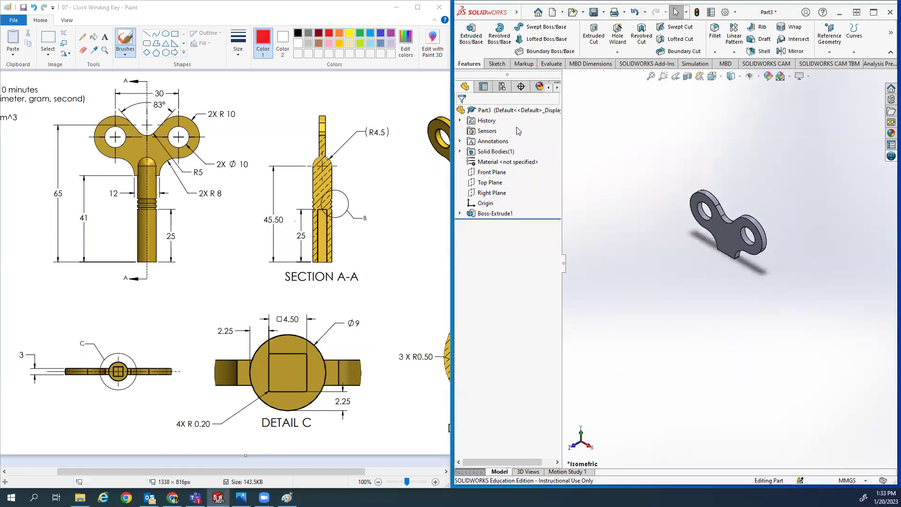
click(497, 63)
click(467, 35)
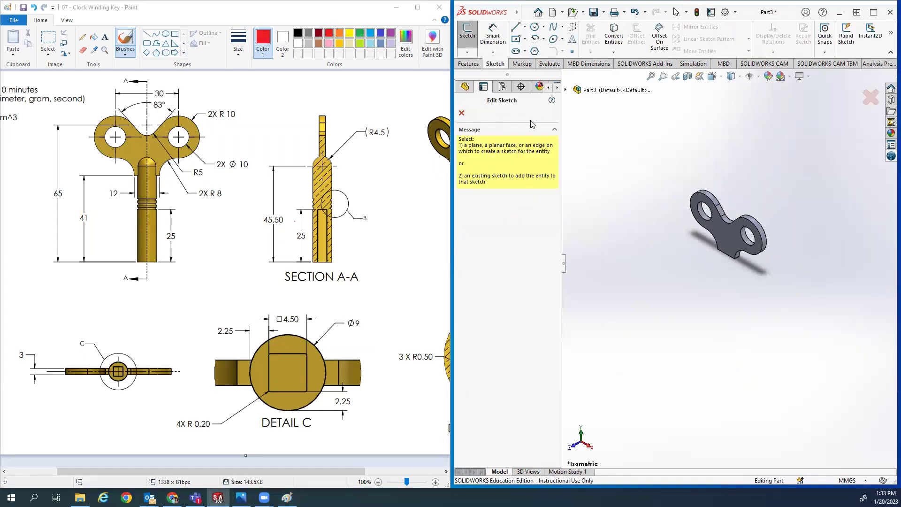
click(565, 90)
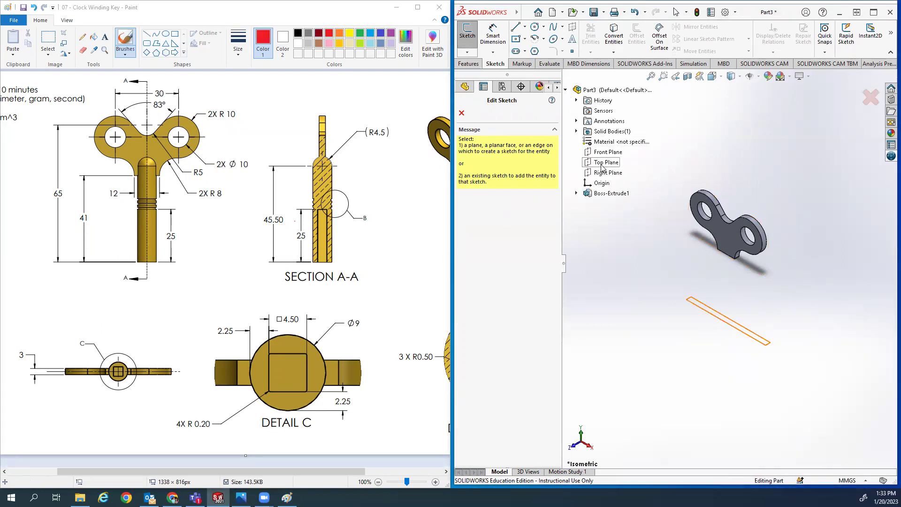
click(604, 163)
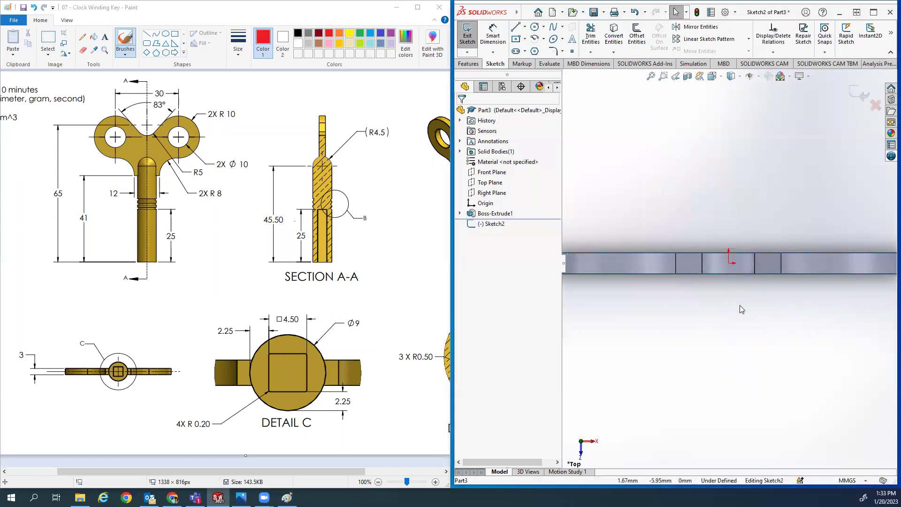
key(ctrl+7)
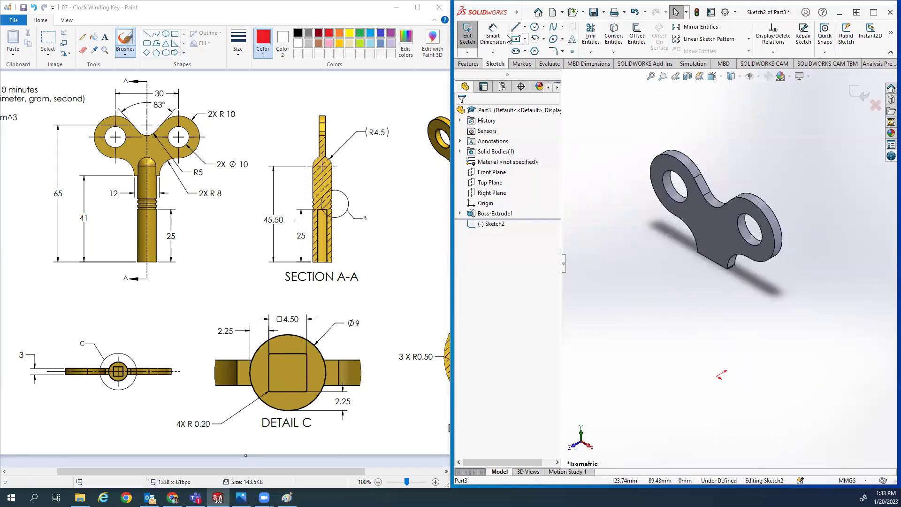
- Sketch a circle about 14 mm in diameter centered on the origin and mark the Ø9 callout in the Paint drawing
click(535, 27)
click(716, 375)
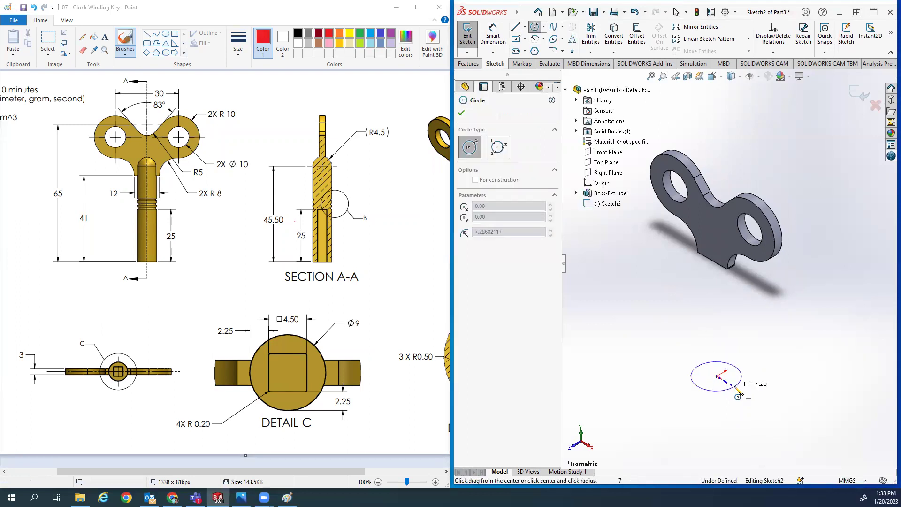
click(737, 382)
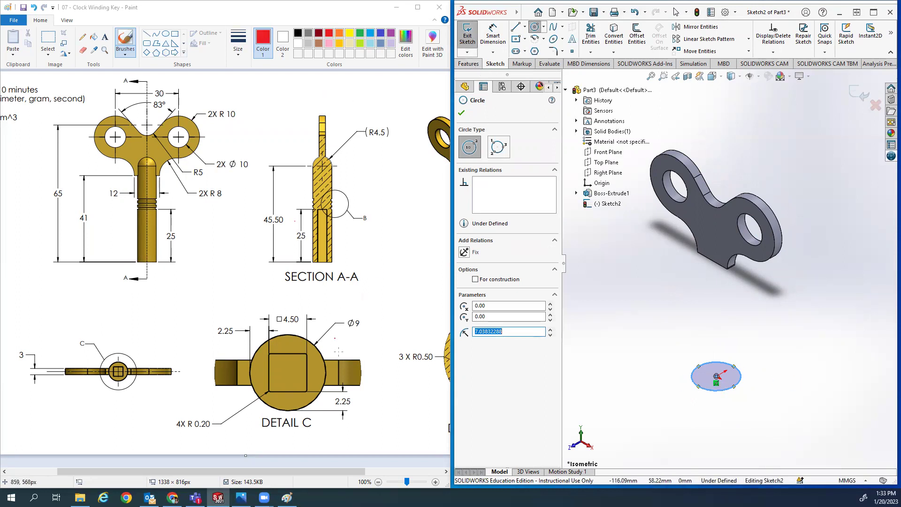
drag(349, 334, 351, 335)
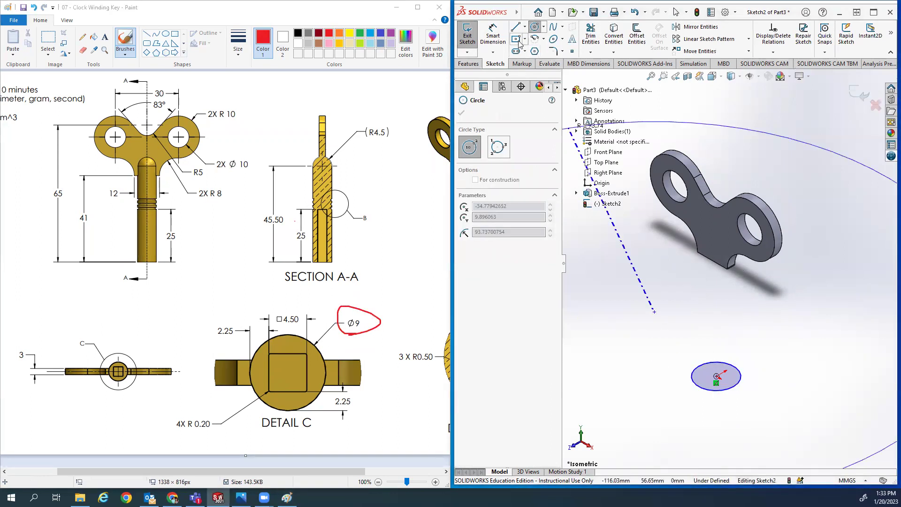
- Dimension the diameter of the circle at the origin as 9 mm
click(493, 35)
click(711, 366)
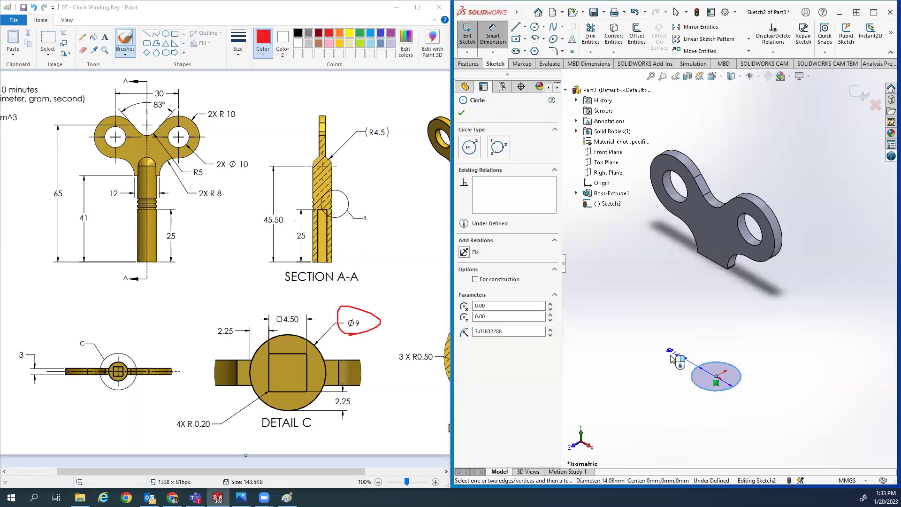
click(661, 357)
text(9)
key(Return)
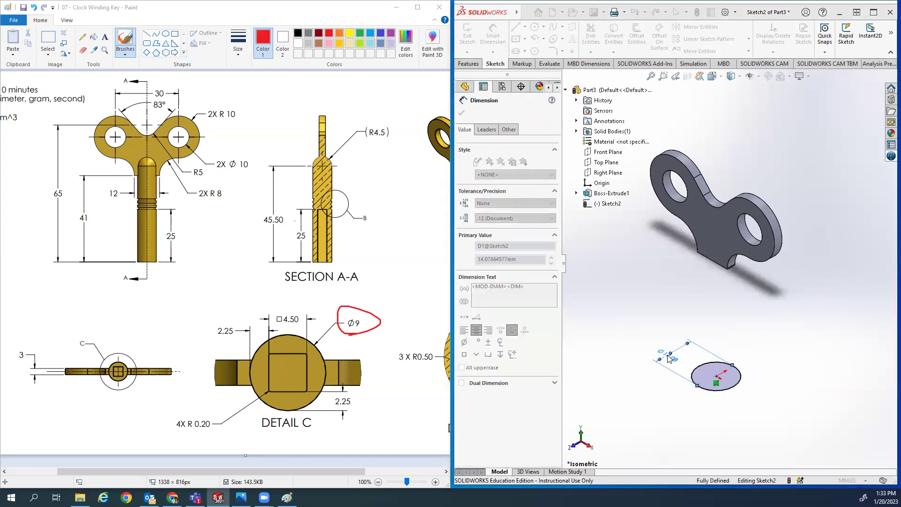
- Mark the 45.50 shaft height in the Paint drawing and extrude the Ø9 circle 45.5 mm up to the handle
drag(266, 230, 289, 223)
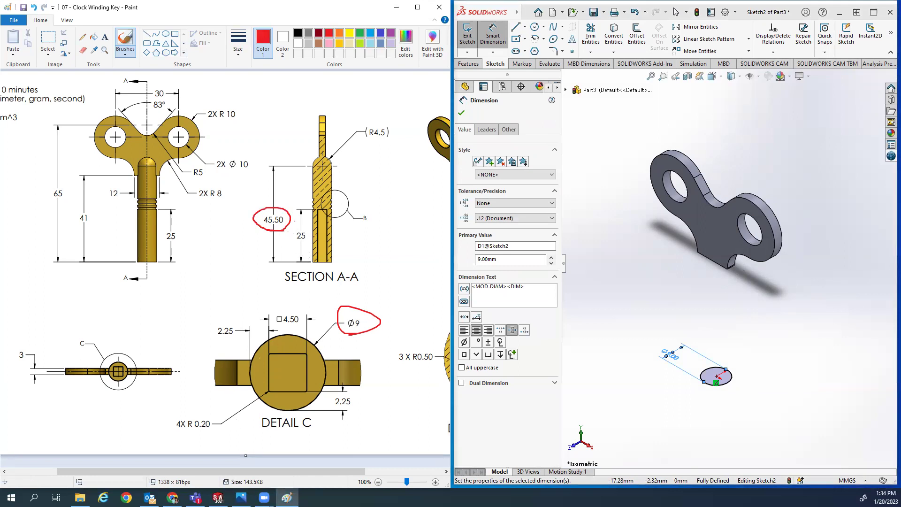
drag(265, 472, 294, 472)
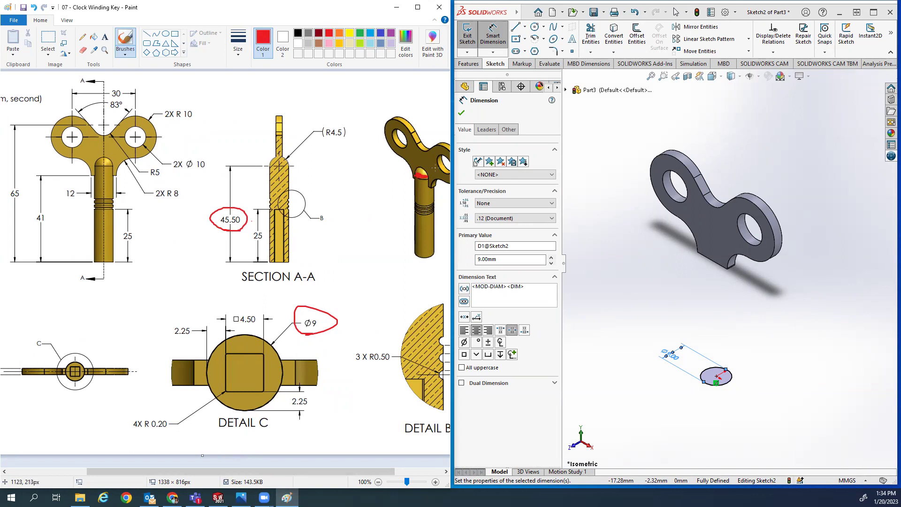
click(469, 63)
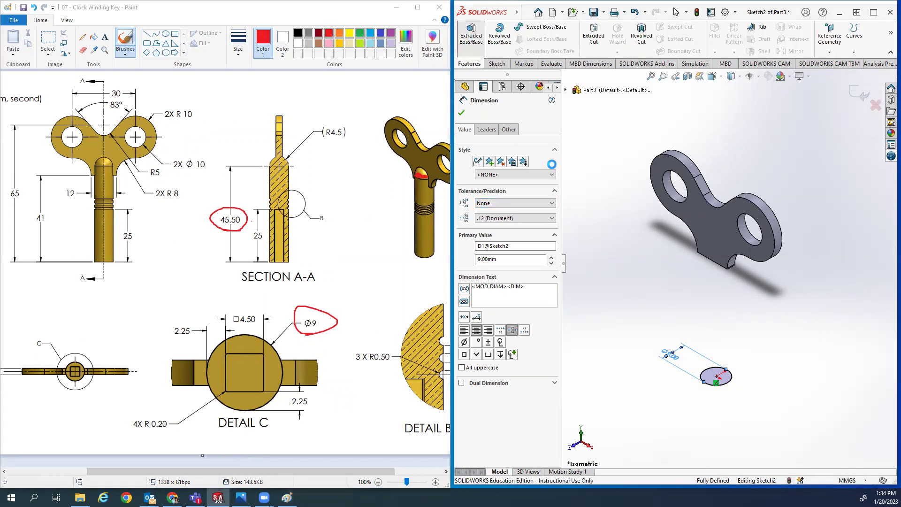
text(45.5)
key(Return)
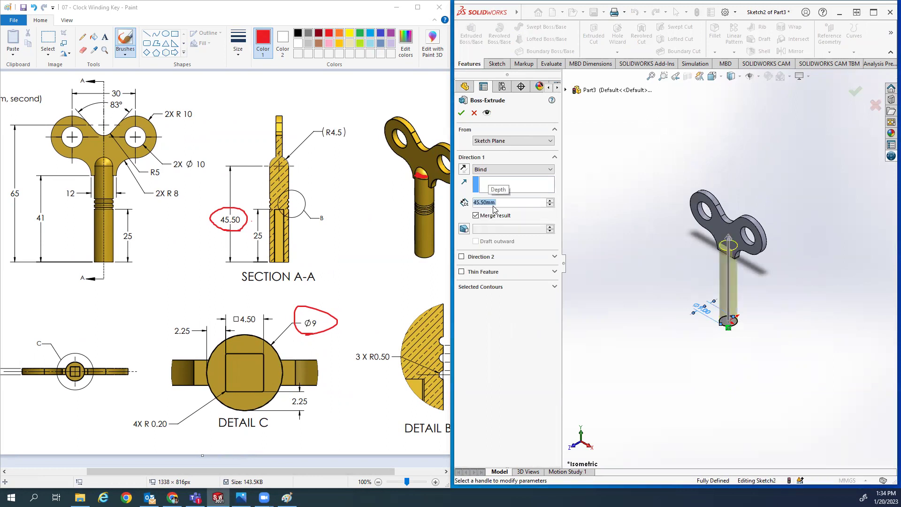
click(463, 113)
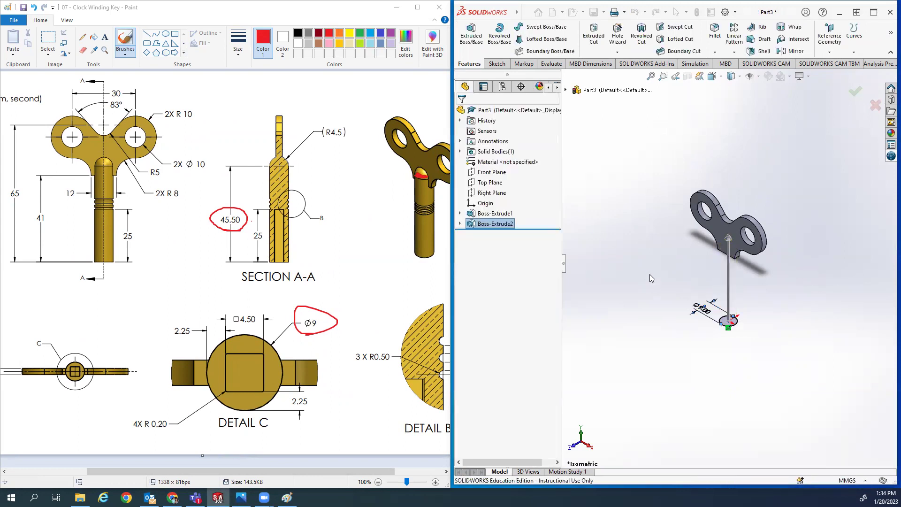
- Undo the last marks in the Paint drawing and outline the rounded shaft end in red on the enlarged isometric view
scroll(737, 258, down, 3)
scroll(693, 209, down, 4)
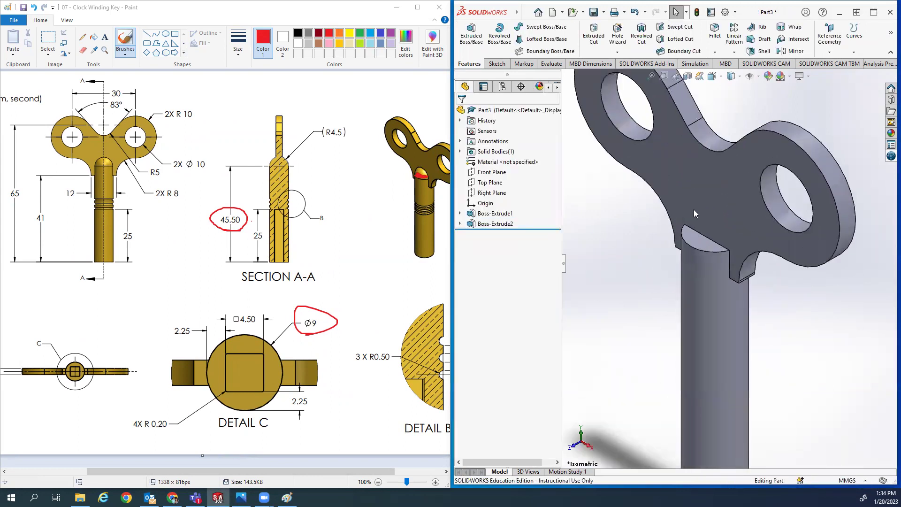
click(210, 264)
key(ctrl+z)
key(ctrl+z)
drag(311, 471, 348, 473)
ctrl+scroll(379, 277, up, 1)
drag(242, 471, 356, 468)
drag(301, 284, 331, 287)
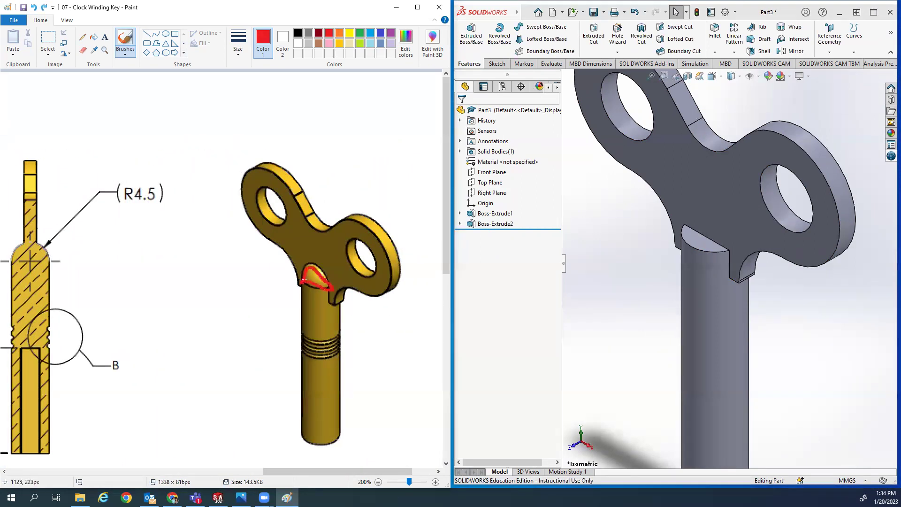
- Undo the isometric-view mark in Paint, outline the shaft end's quarter-circle profile in red on the front view, and return to SOLIDWORKS
key(ctrl+z)
drag(302, 468, 87, 475)
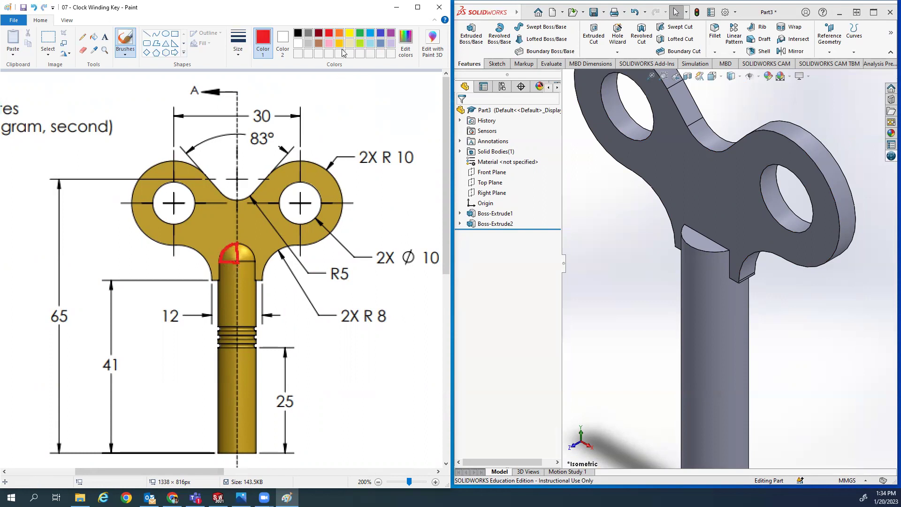
click(360, 33)
drag(236, 110, 236, 180)
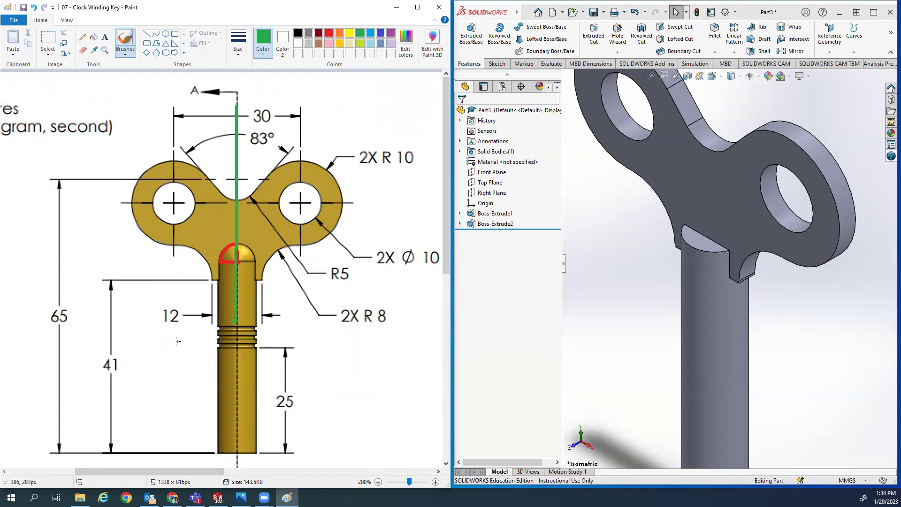
key(ctrl+z)
click(640, 276)
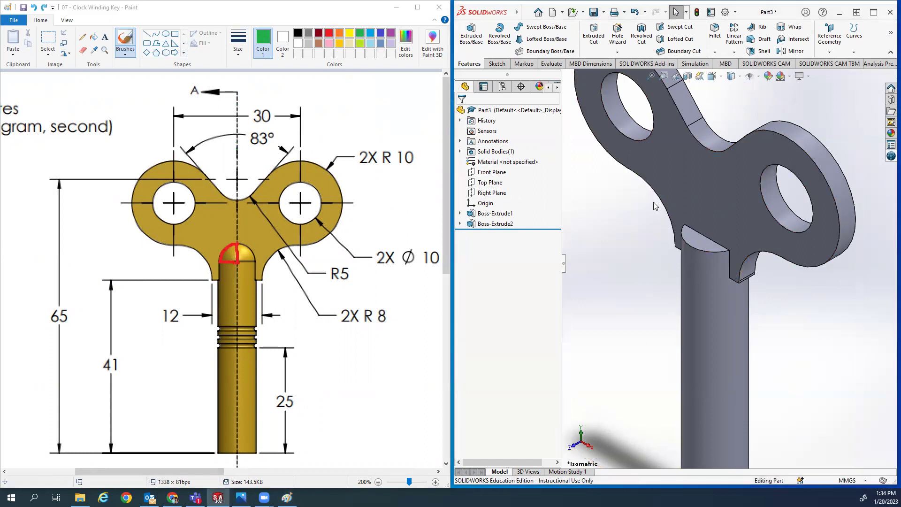
click(486, 173)
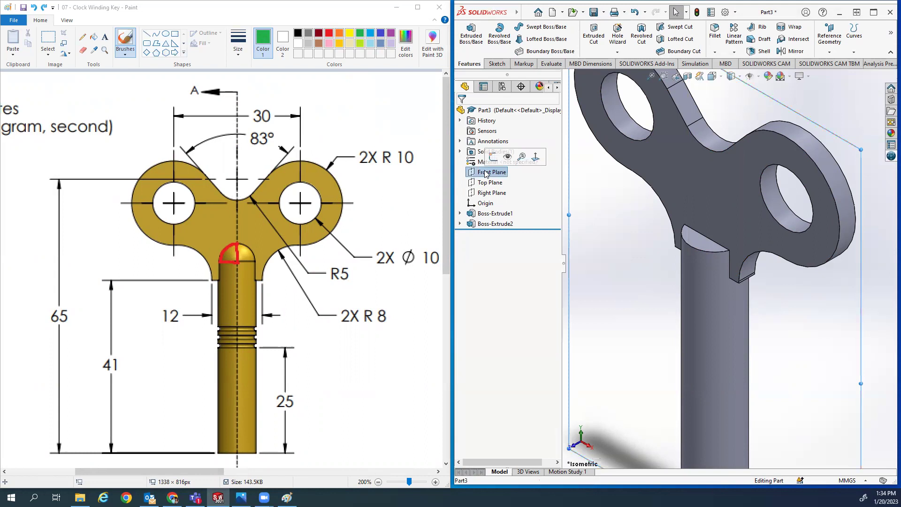
click(489, 63)
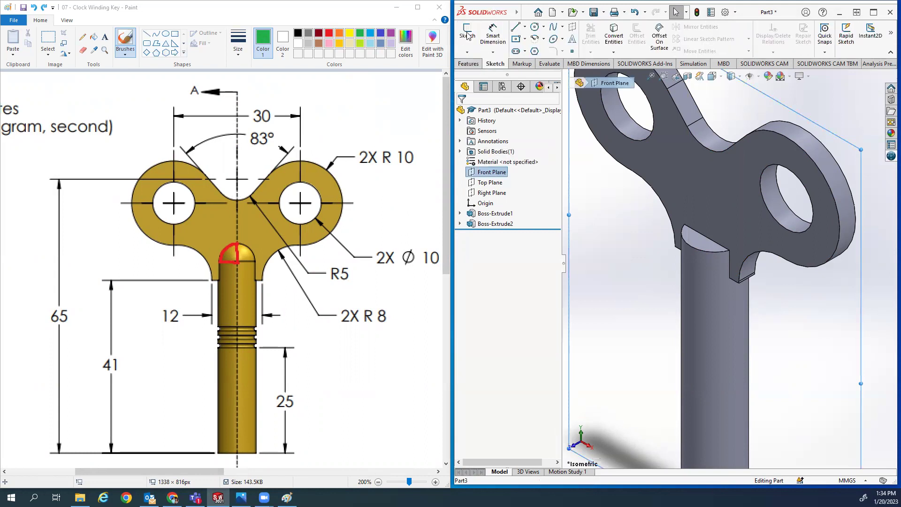
click(467, 33)
click(467, 33)
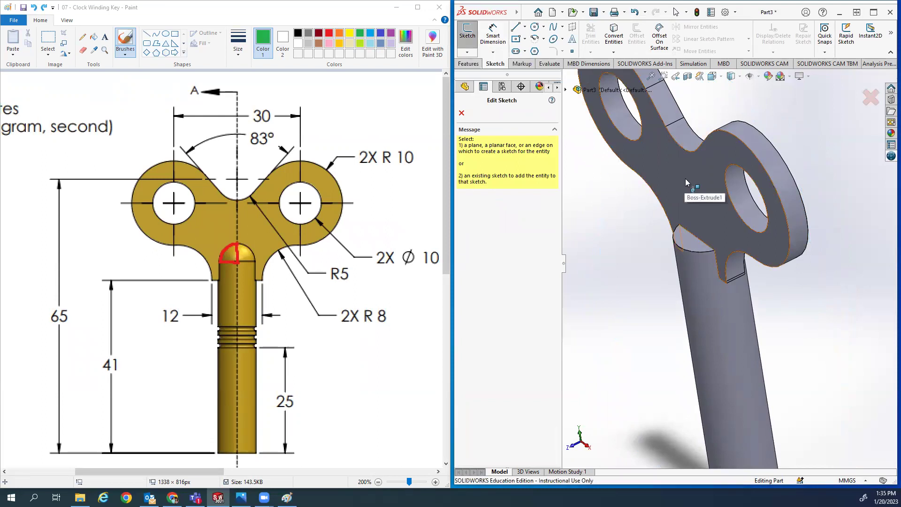
key(Escape)
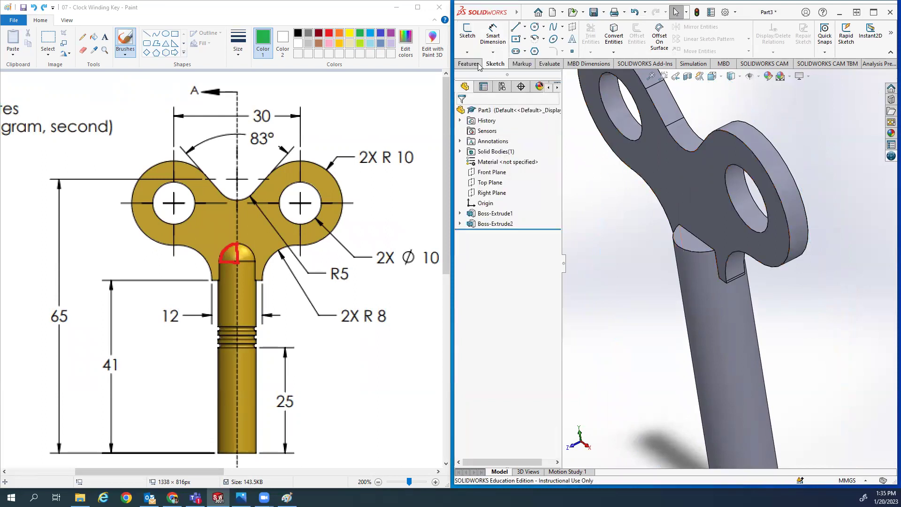
- Start a sketch on the Front Plane and draw a vertical line about 5.33 mm up from the midpoint of the shaft's top edge
click(488, 172)
middle_drag(675, 202, 491, 77)
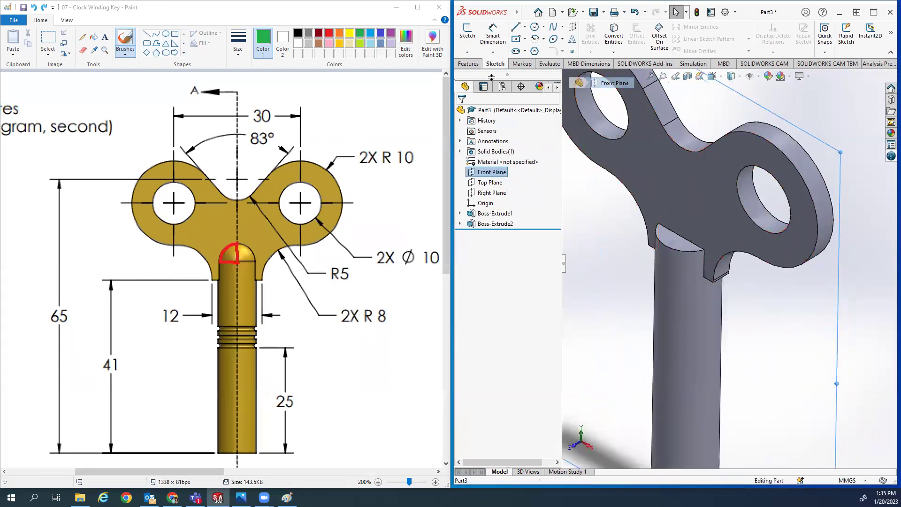
click(468, 37)
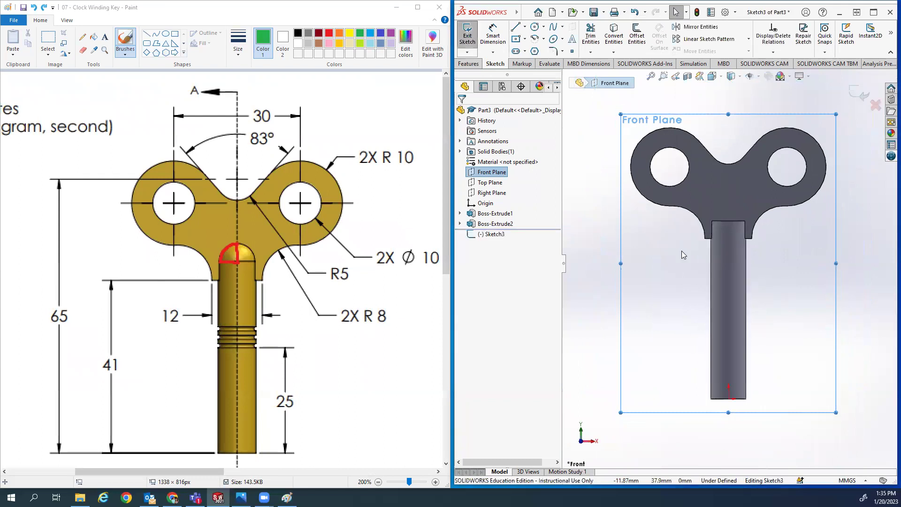
scroll(739, 197, down, 7)
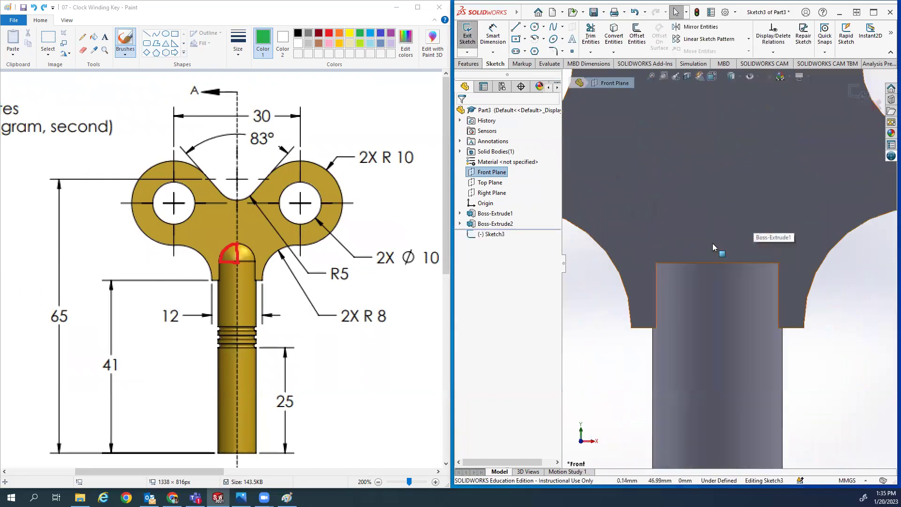
click(515, 27)
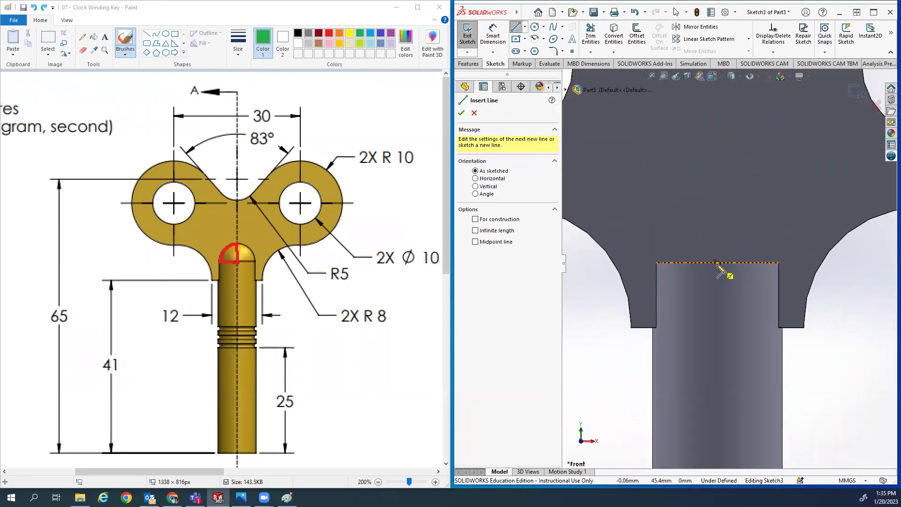
click(717, 263)
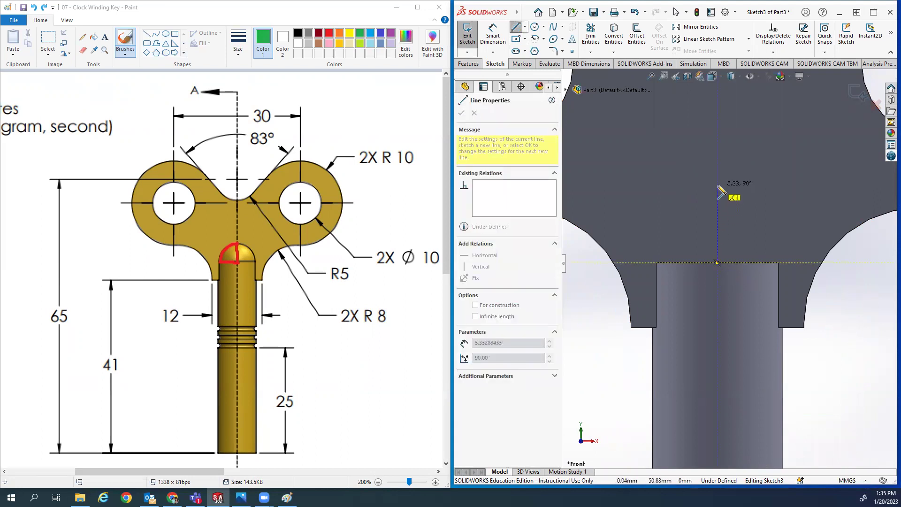
click(717, 186)
key(Escape)
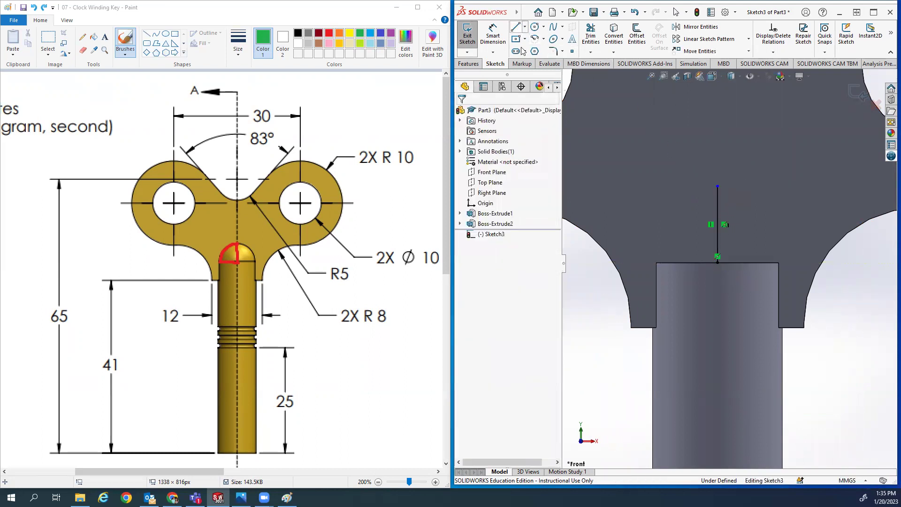
- Sketch a horizontal line about 5.53 mm long to the left from the lower end of the vertical line
click(516, 28)
click(717, 262)
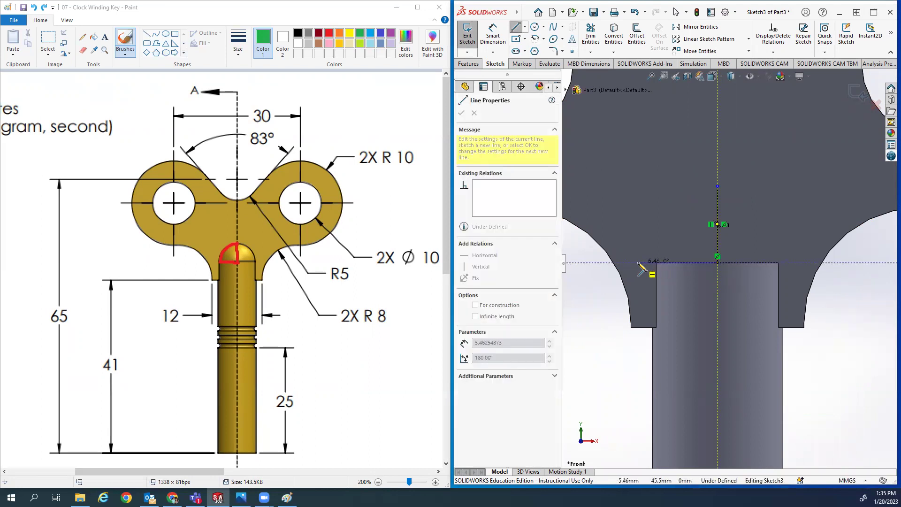
click(639, 262)
key(Escape)
- Dimension the horizontal and vertical sketch lines as 4.5 mm each
key(d)
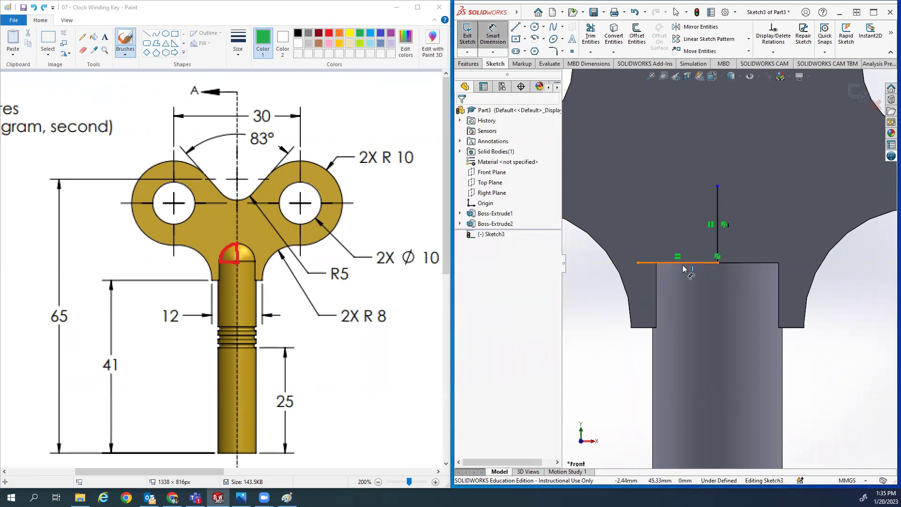
click(684, 262)
click(683, 297)
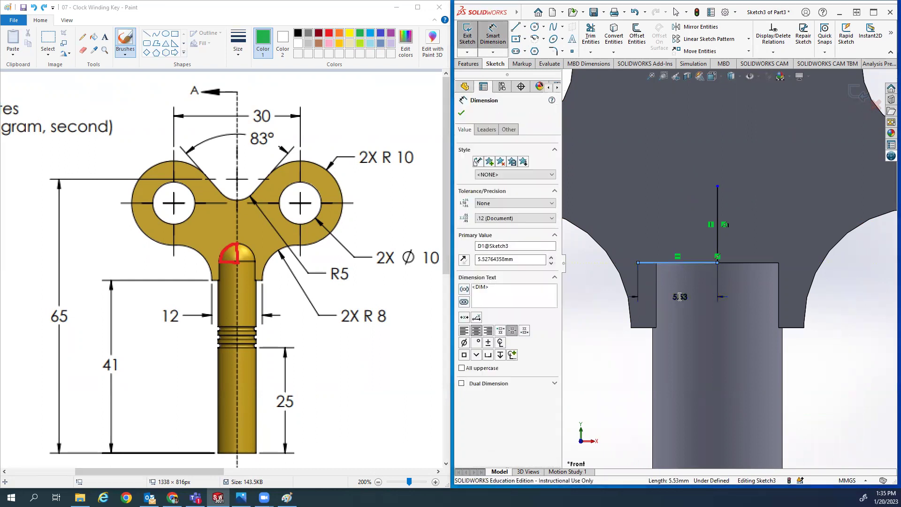
text(4.5)
key(Return)
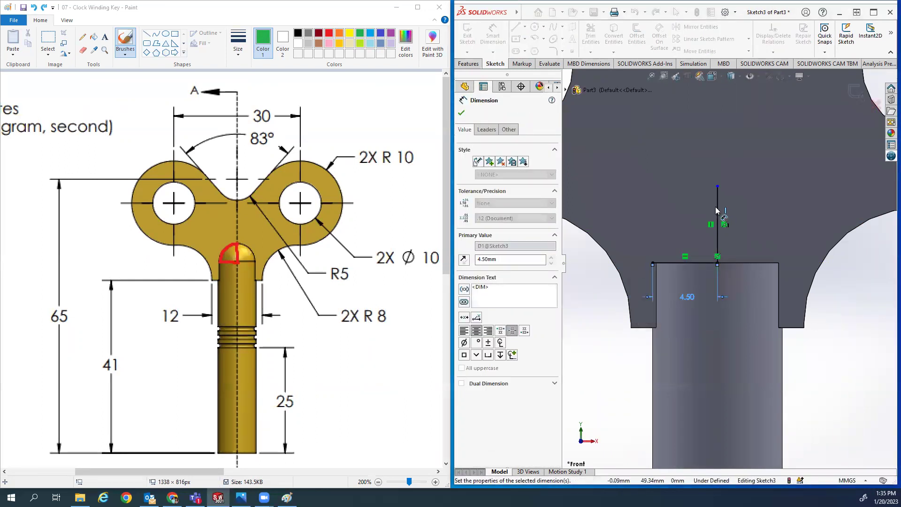
click(717, 225)
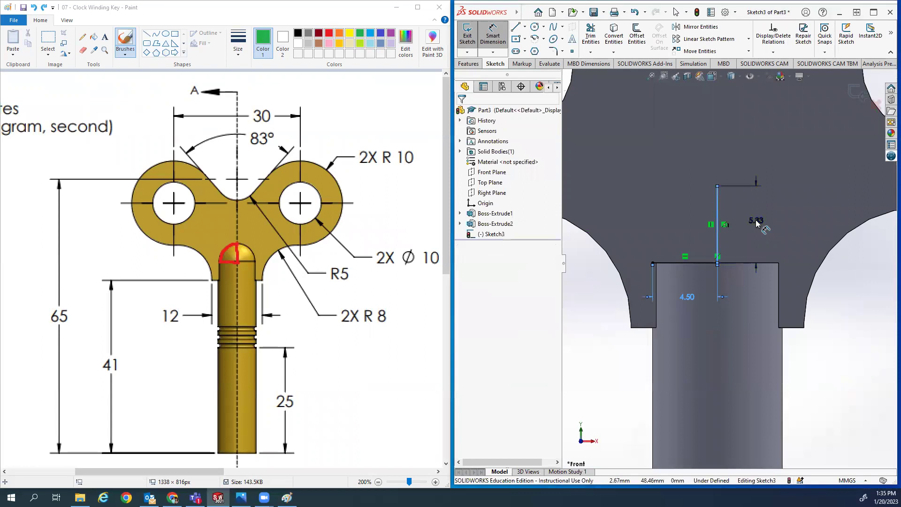
click(756, 223)
text(4.5)
key(Return)
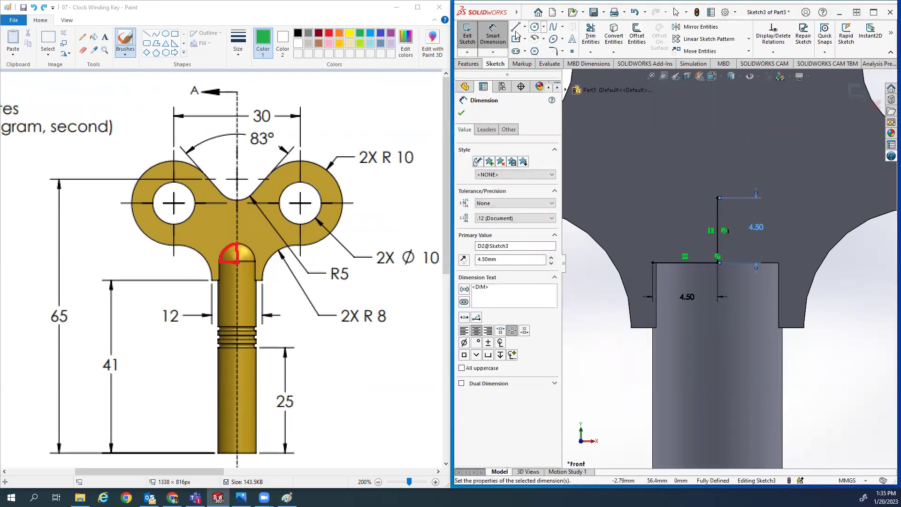
- Close the profile with a quarter-circle arc joining the outer ends of the two 4.5 mm lines and exit the sketch
click(516, 28)
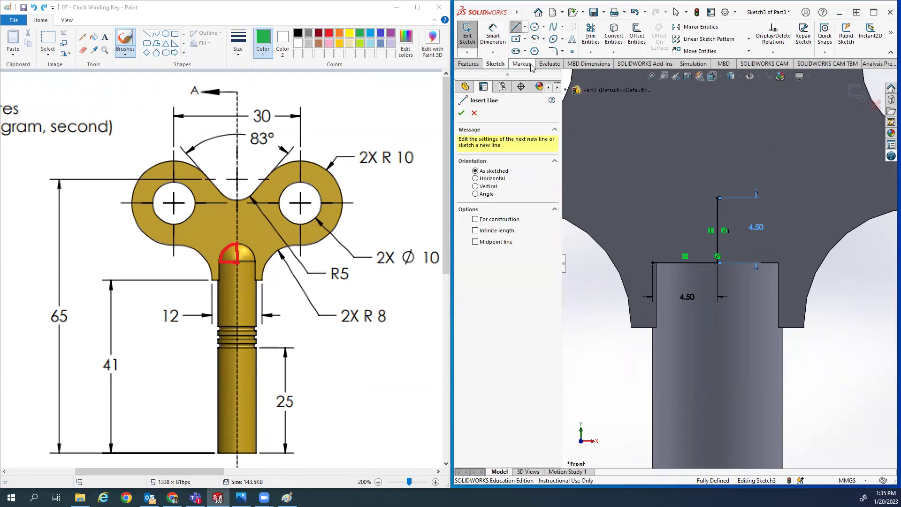
click(652, 262)
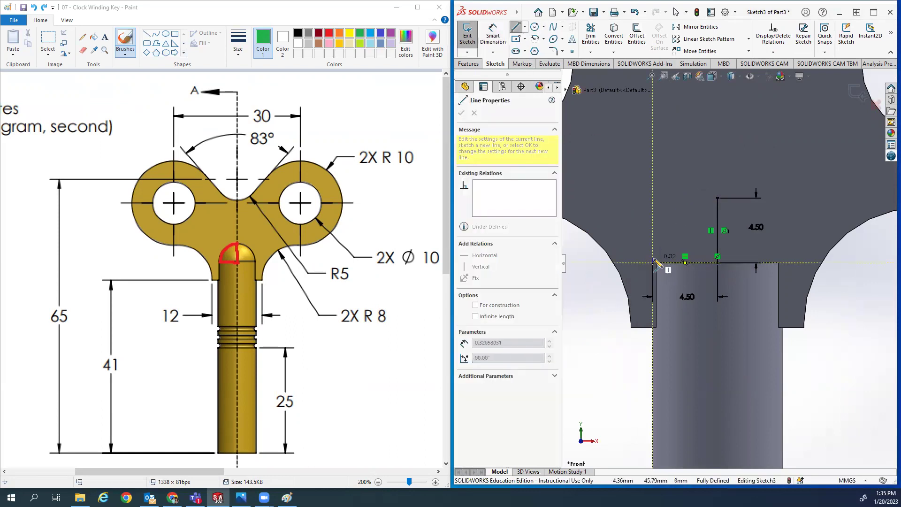
mouse_move(655, 263)
click(716, 197)
key(Escape)
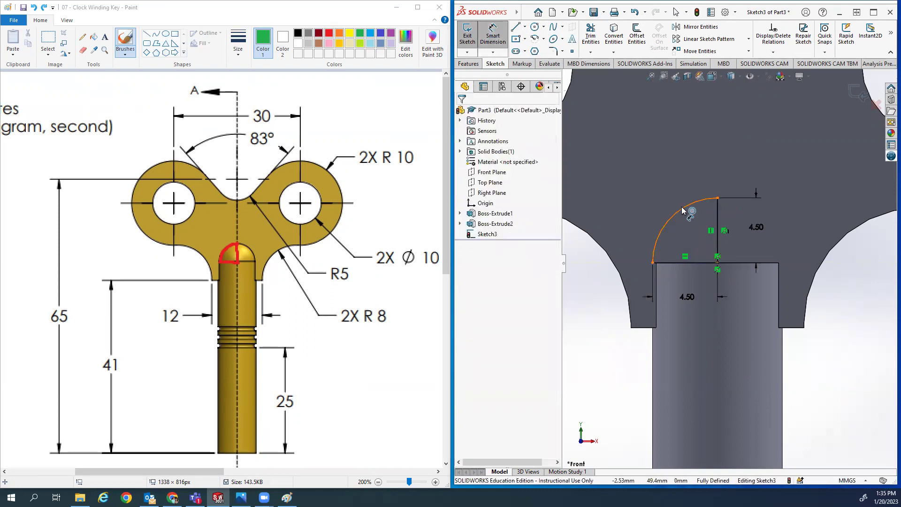
click(683, 208)
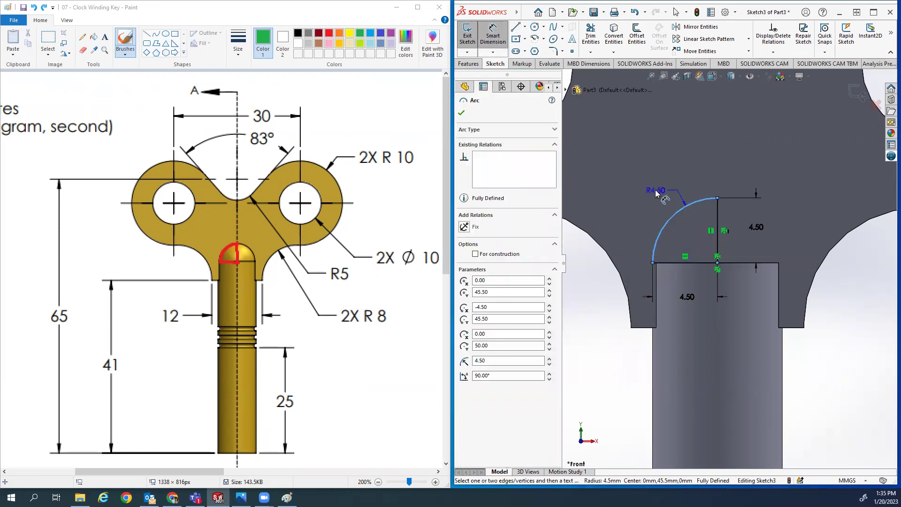
key(Escape)
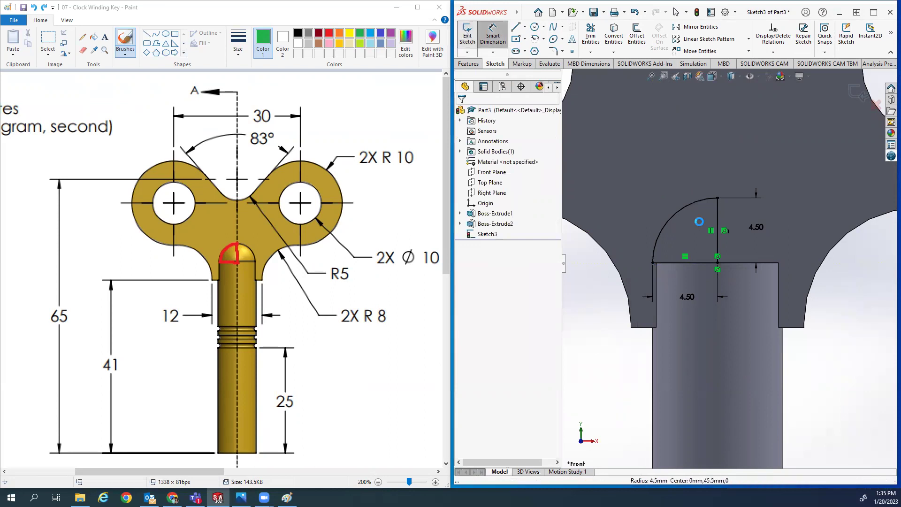
key(ctrl+b)
- Revolve the quarter-circle profile 360 degrees around its vertical line with the result merged, and return to the isometric view
mouse_move(760, 292)
middle_down()
mouse_move(720, 315)
mouse_move(802, 294)
mouse_move(755, 282)
middle_up()
click(468, 63)
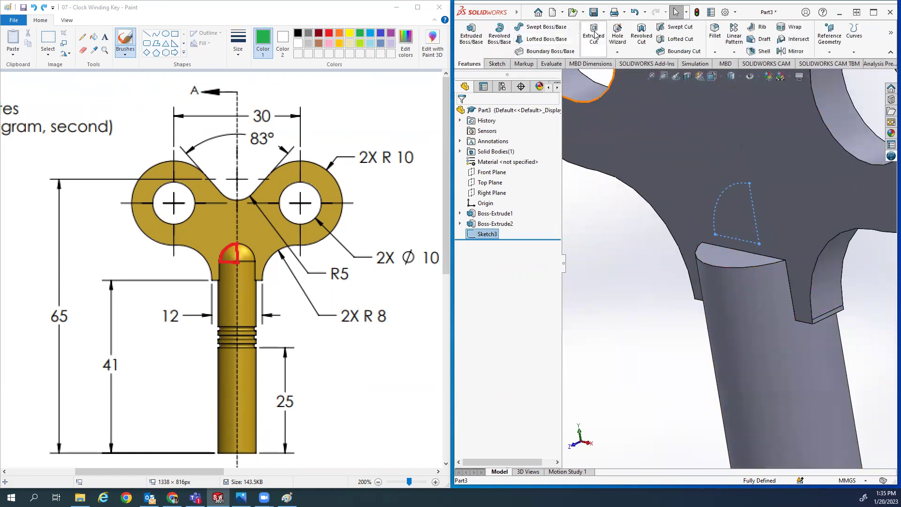
click(499, 34)
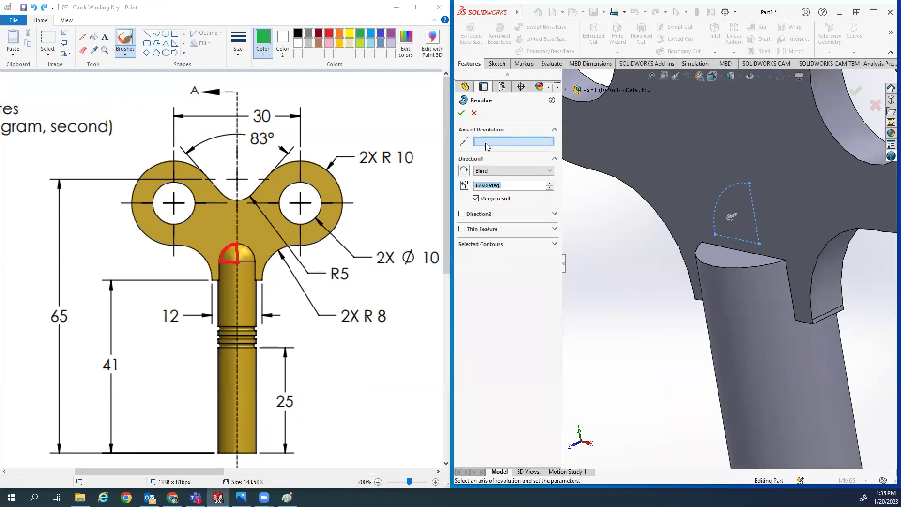
click(752, 200)
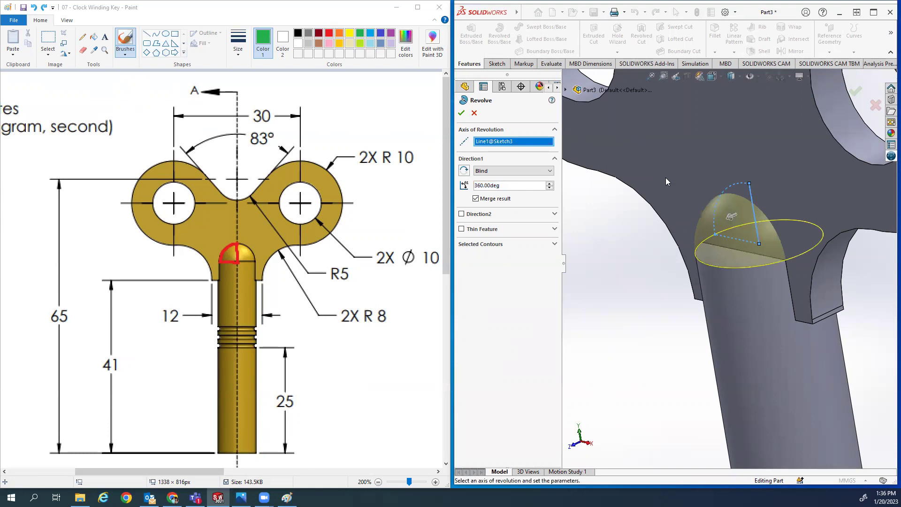
click(462, 113)
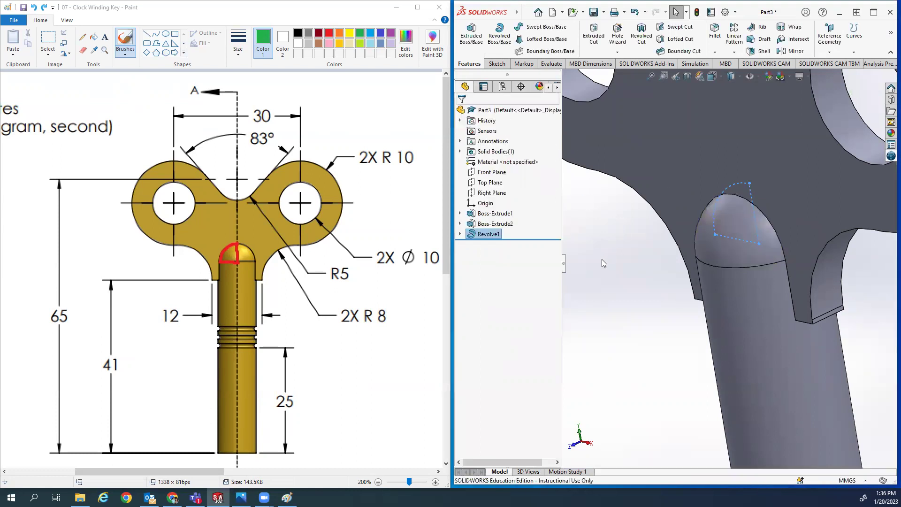
key(ctrl+7)
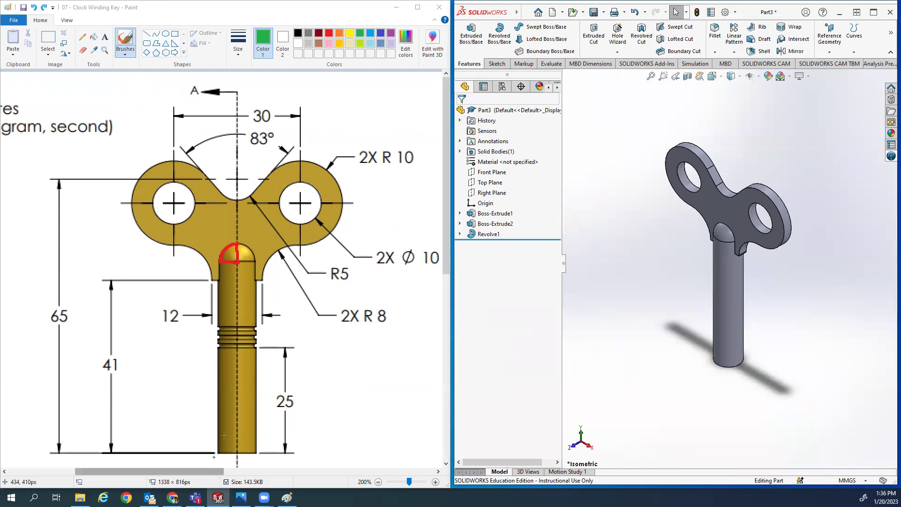
- Switch to the Paint drawing and examine Section A-A and Detail C for the size and depth of the square hole in the shaft
scroll(209, 467, down, 5)
drag(204, 471, 282, 471)
ctrl+scroll(231, 254, down, 1)
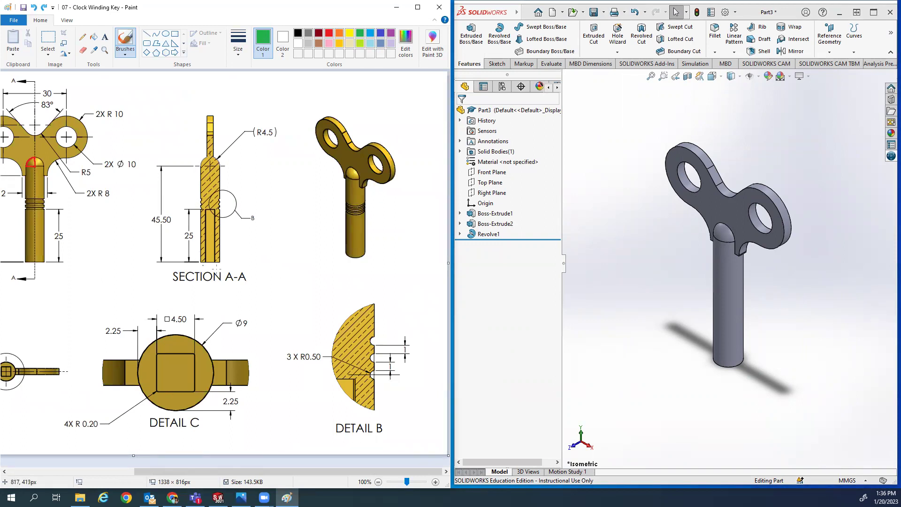
ctrl+scroll(231, 253, up, 1)
drag(256, 471, 329, 470)
scroll(295, 389, down, 6)
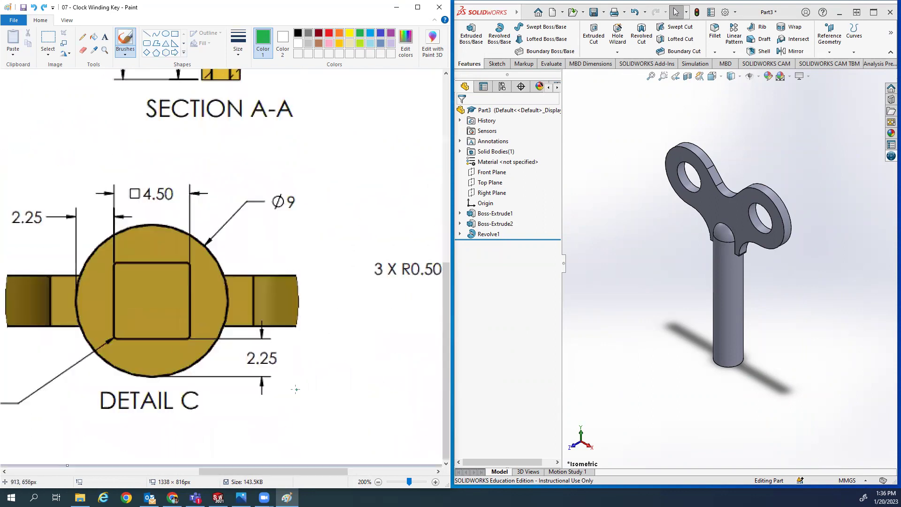
scroll(296, 388, up, 4)
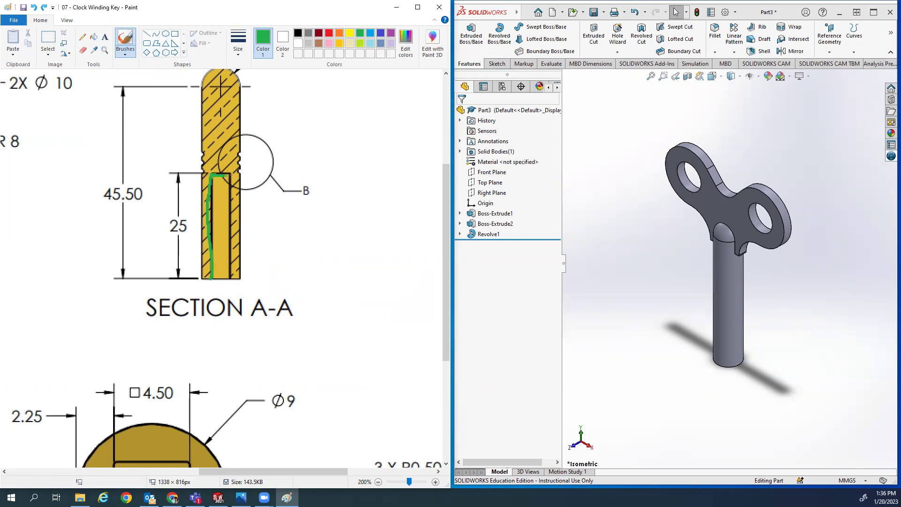
key(ctrl+z)
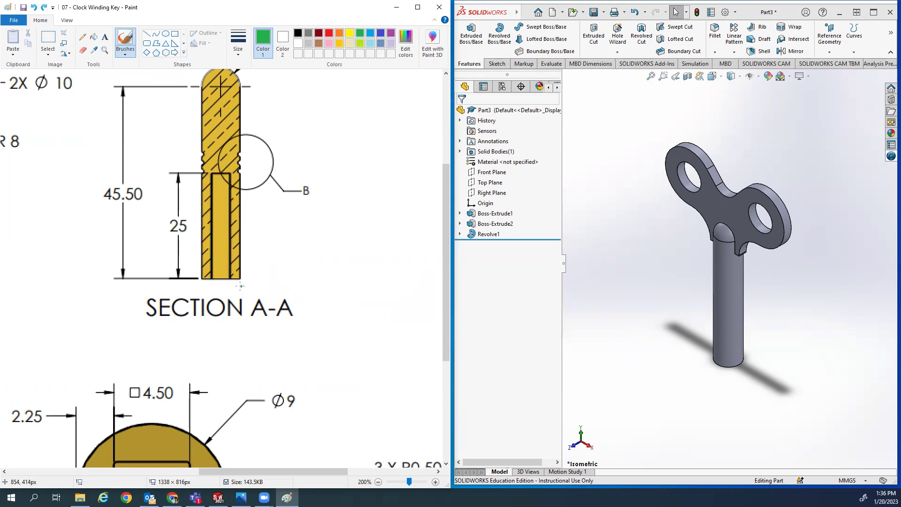
scroll(241, 285, down, 2)
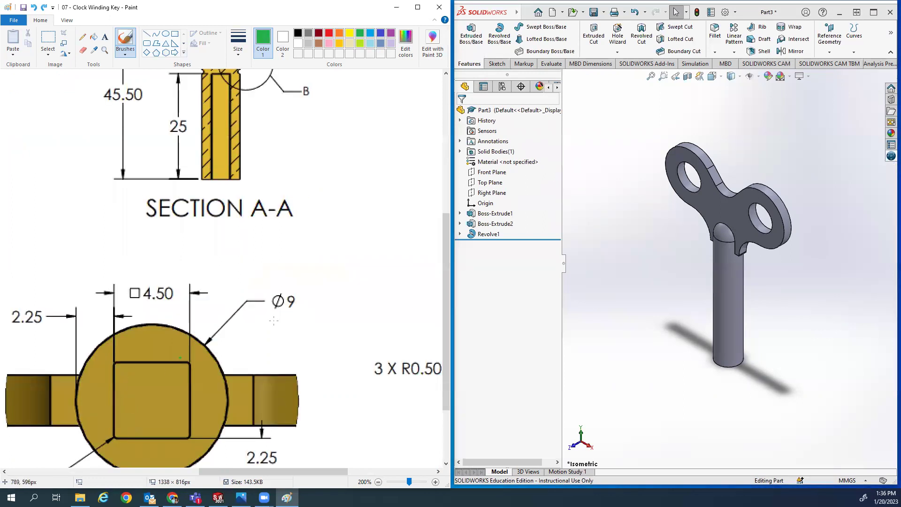
- Switch to SOLIDWORKS and sketch a center rectangle about 4.7 by 4.8 mm from the origin on the shaft's circular end face
middle_drag(672, 366, 587, 211)
click(495, 64)
click(474, 37)
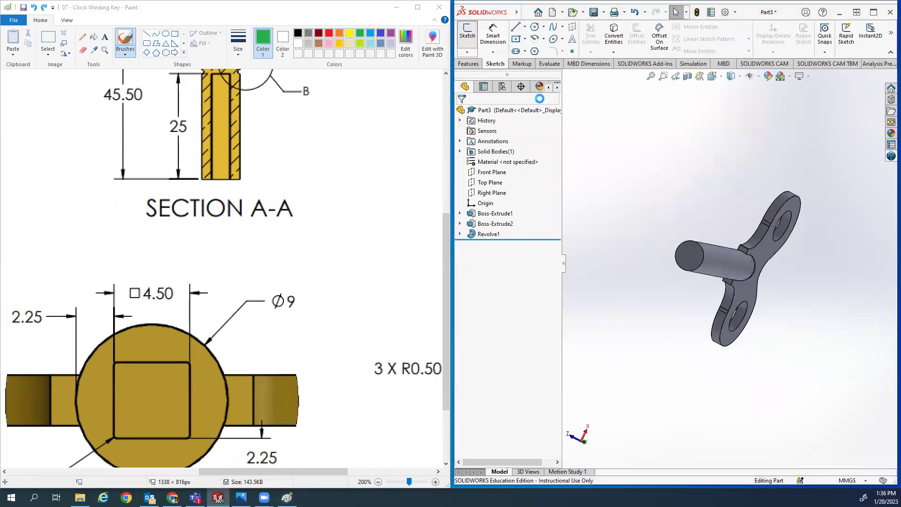
click(689, 255)
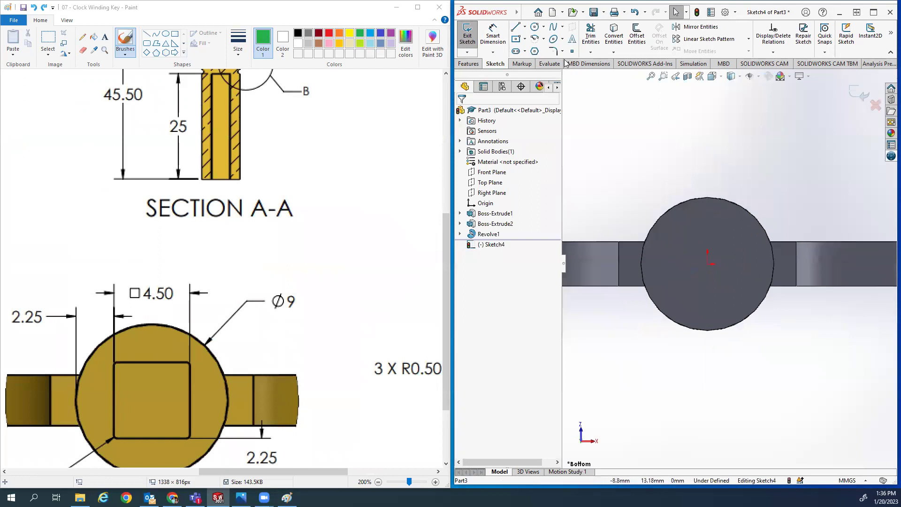
click(517, 39)
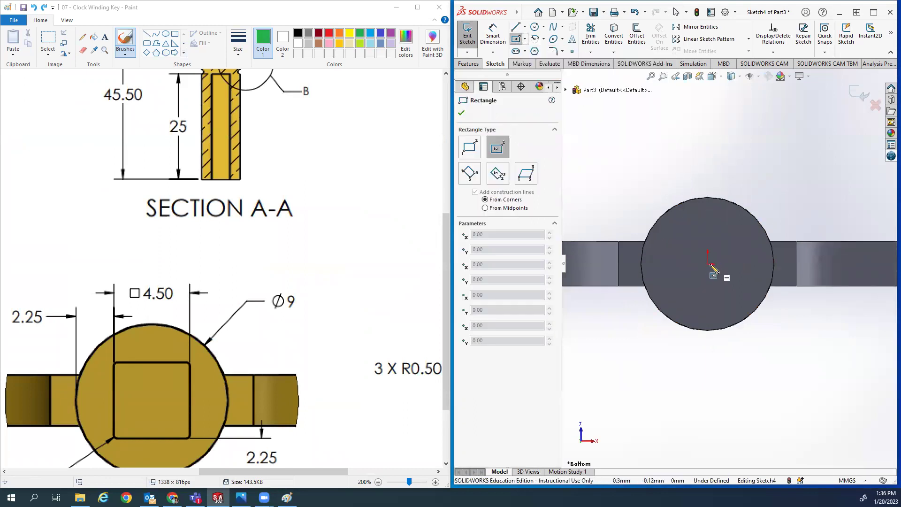
click(708, 264)
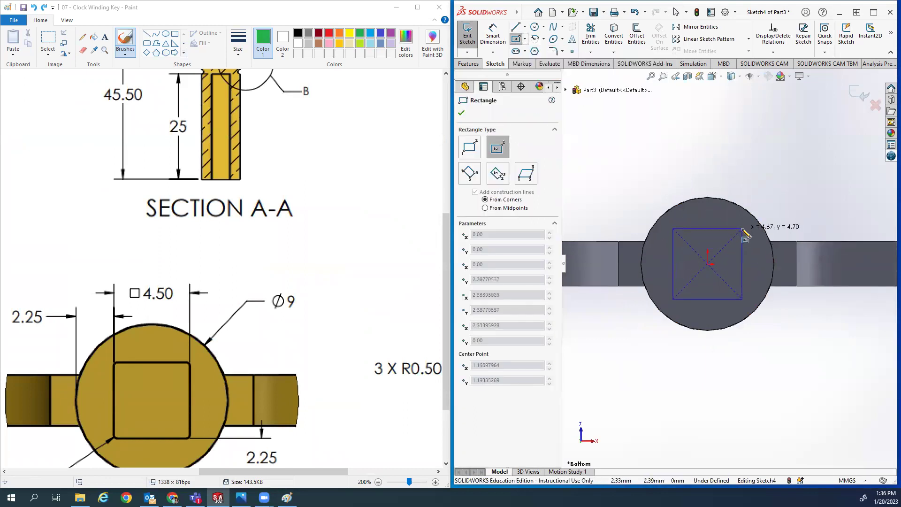
click(742, 229)
right_drag(732, 230, 718, 212)
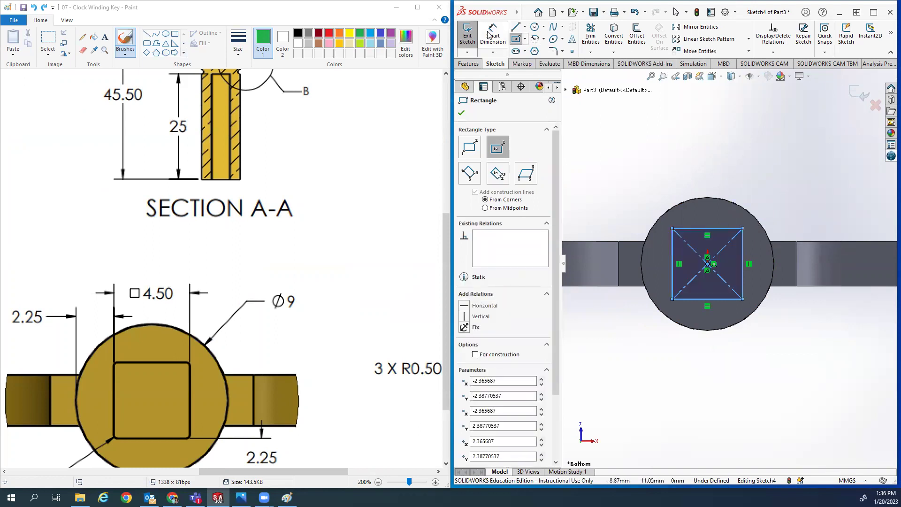
- Dimension the rectangle's width and height as 4.50 mm each
click(715, 228)
click(708, 119)
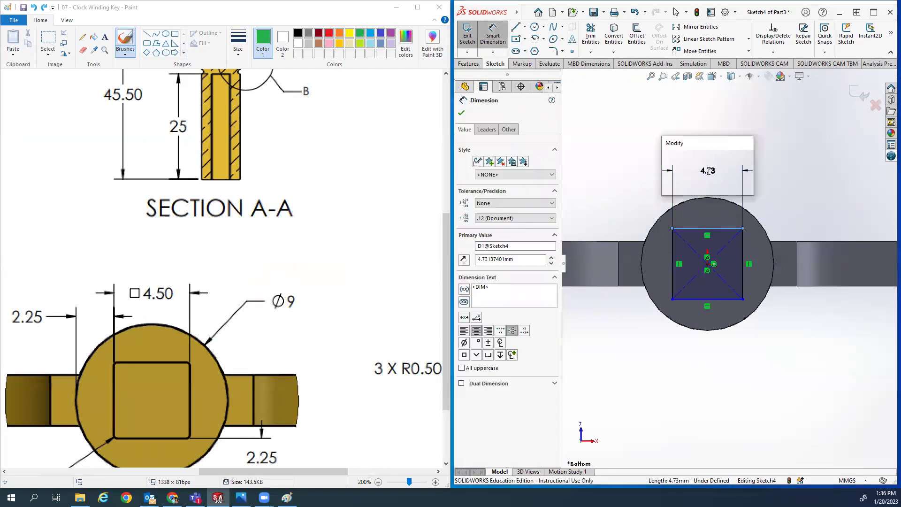
text(4.50)
key(Return)
click(674, 262)
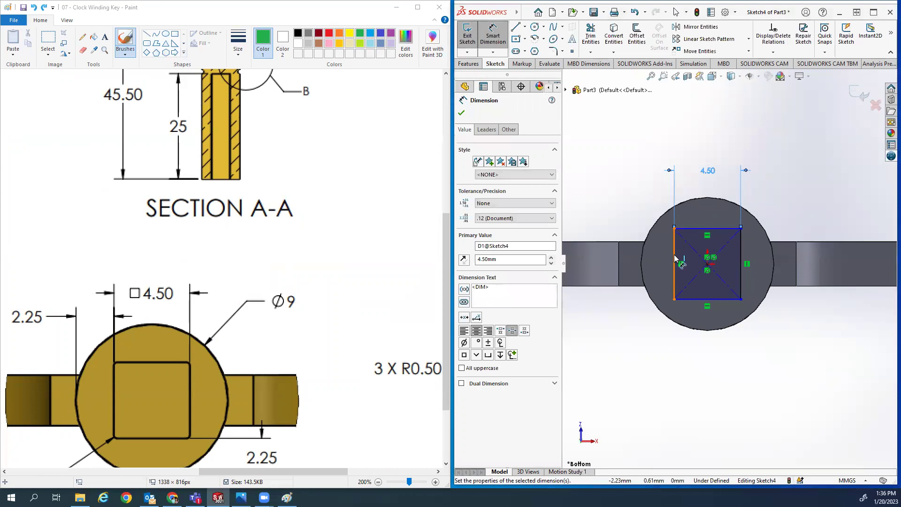
click(629, 263)
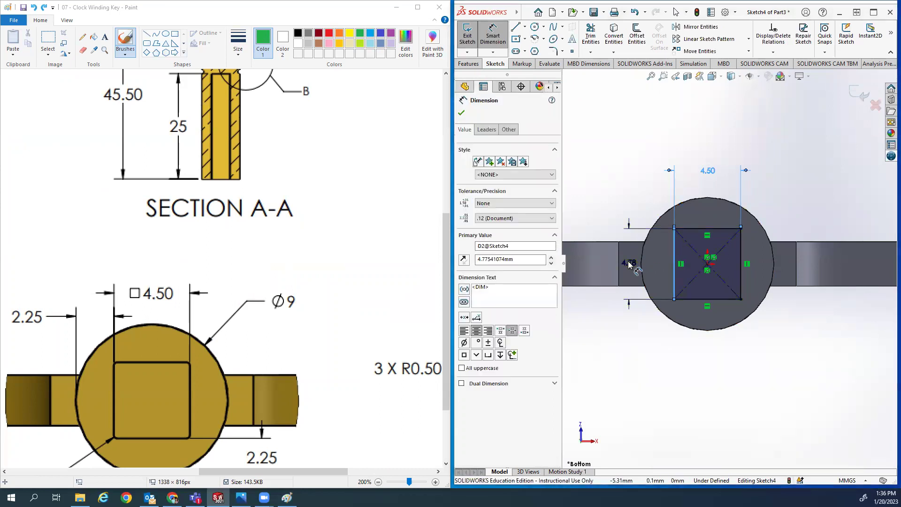
text(4.50)
key(Return)
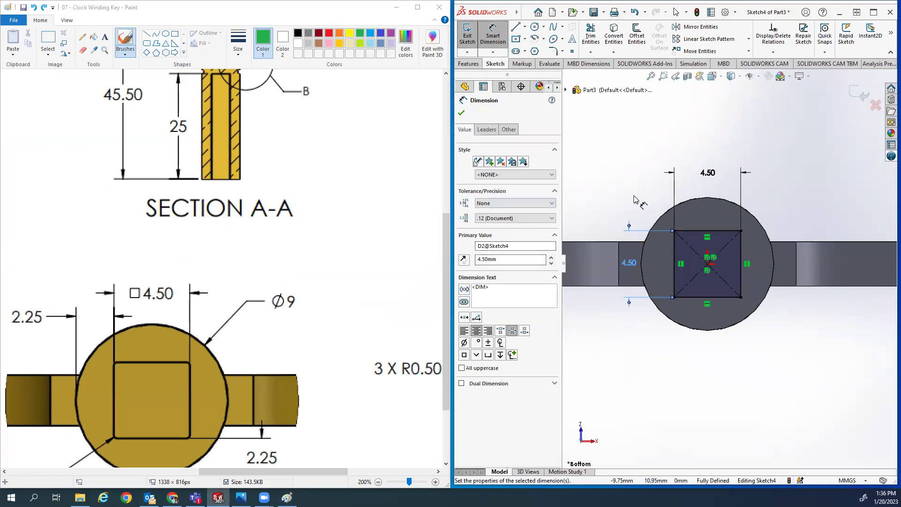
- Mark the corner radius callout in Detail C of the Paint drawing and round the square's four corners with 0.20 mm sketch fillets
click(554, 51)
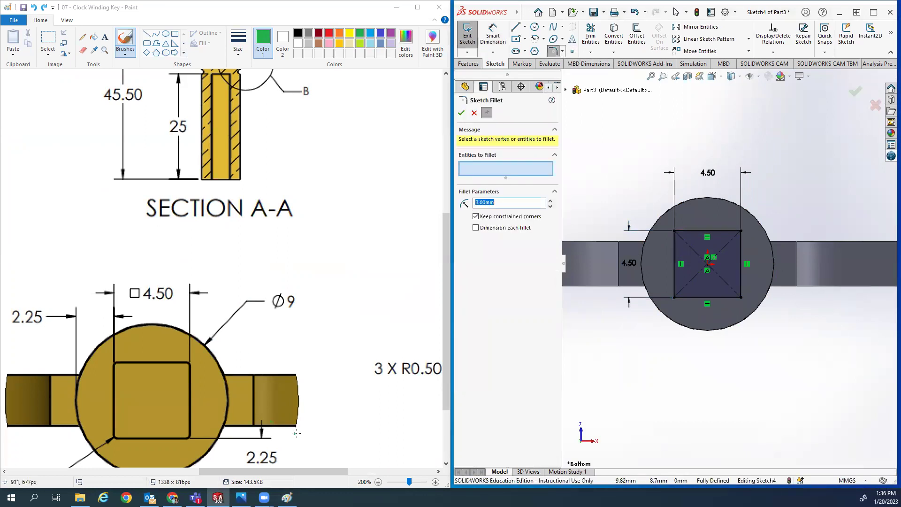
scroll(270, 465, down, 3)
drag(269, 472, 223, 478)
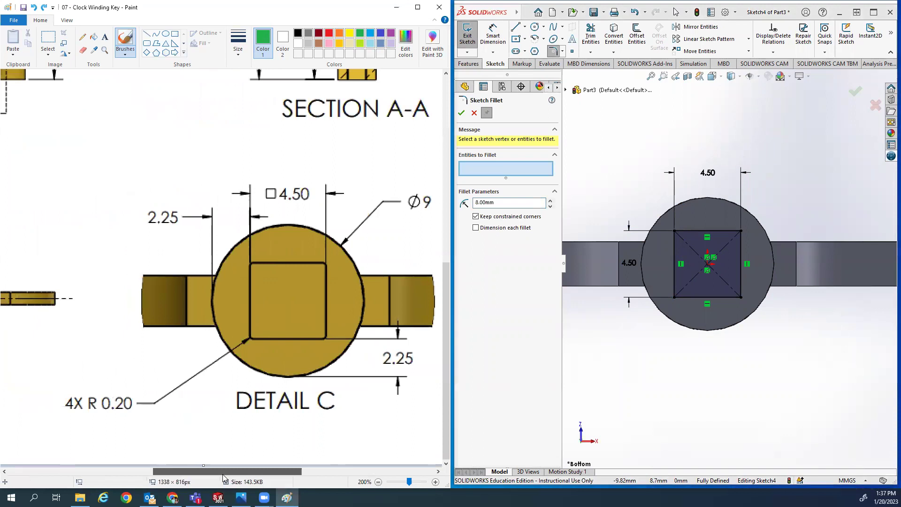
drag(122, 417, 103, 391)
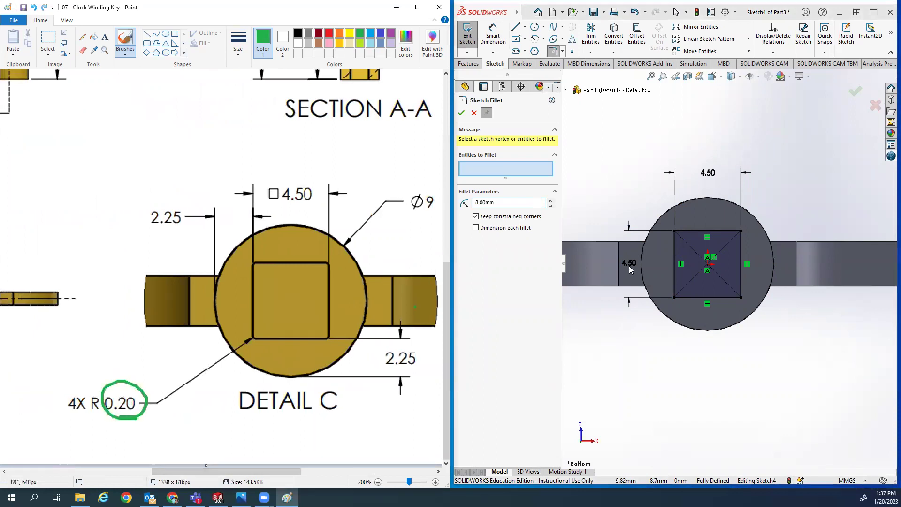
click(501, 198)
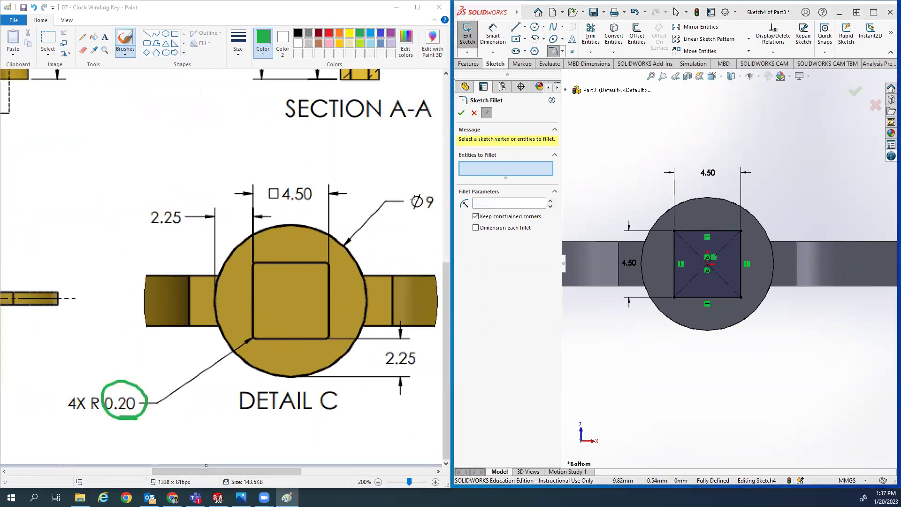
click(675, 231)
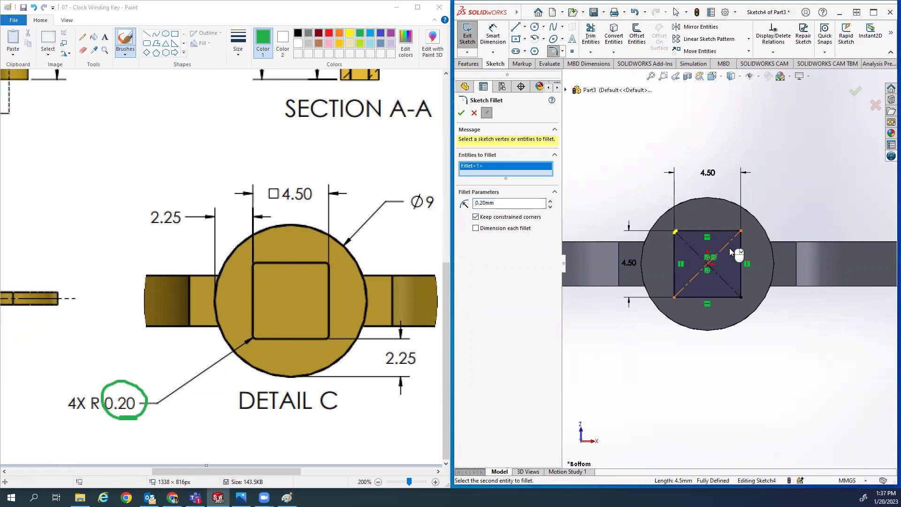
click(740, 232)
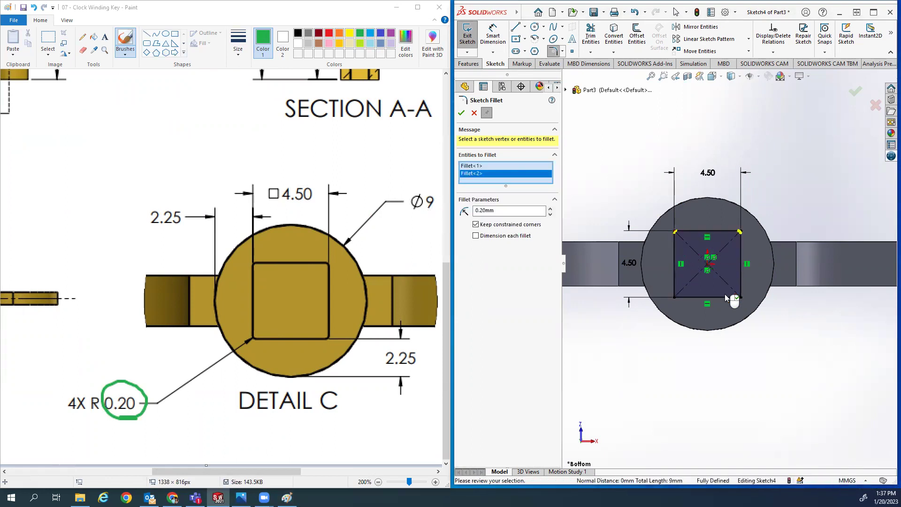
click(740, 297)
click(690, 297)
click(675, 296)
click(462, 114)
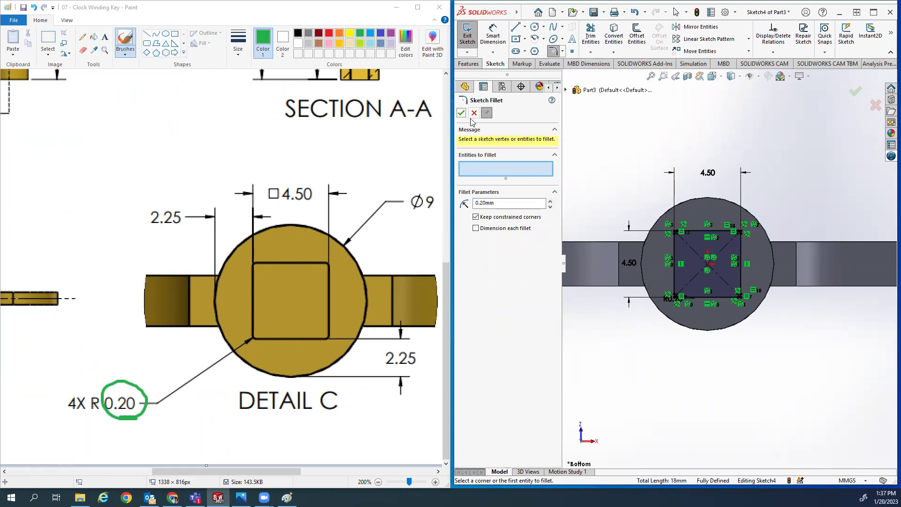
click(474, 115)
- Cut the rounded square 25 mm blind into the shaft, inspect the hole and return to the isometric view
key(ctrl+7)
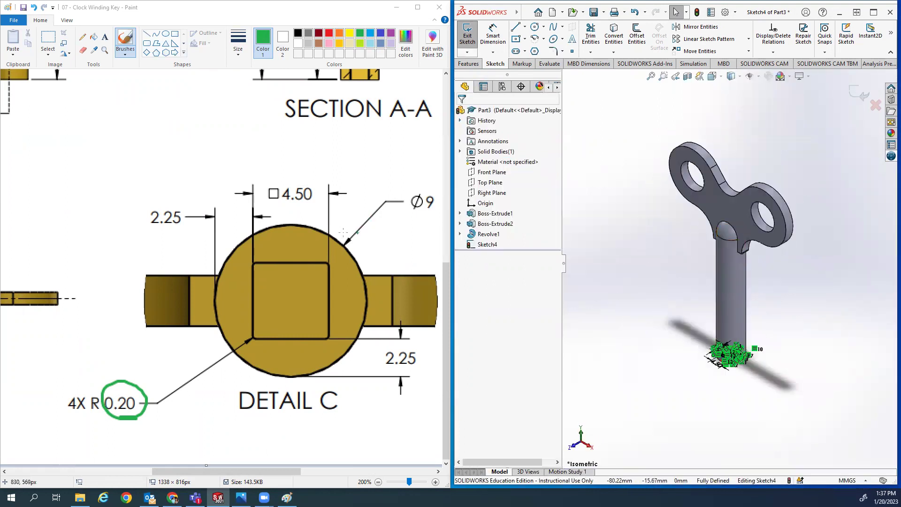
ctrl+scroll(332, 190, down, 1)
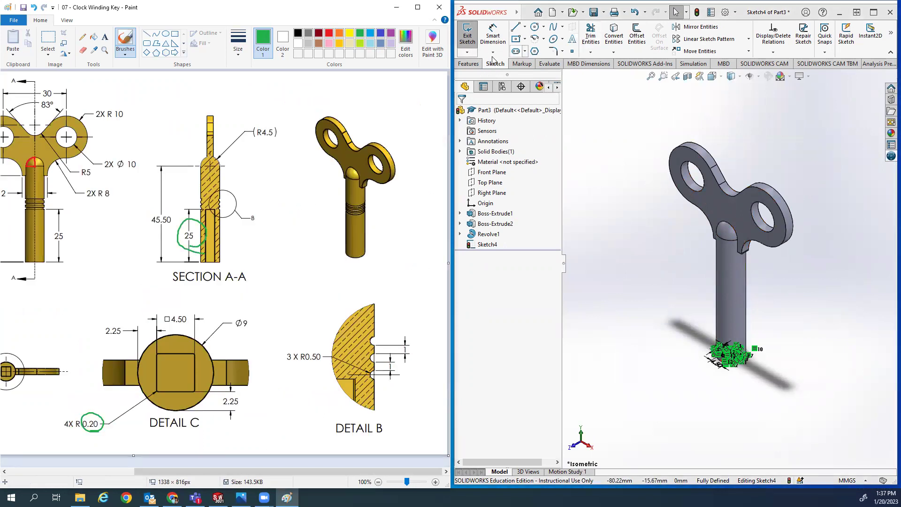
click(469, 63)
click(594, 35)
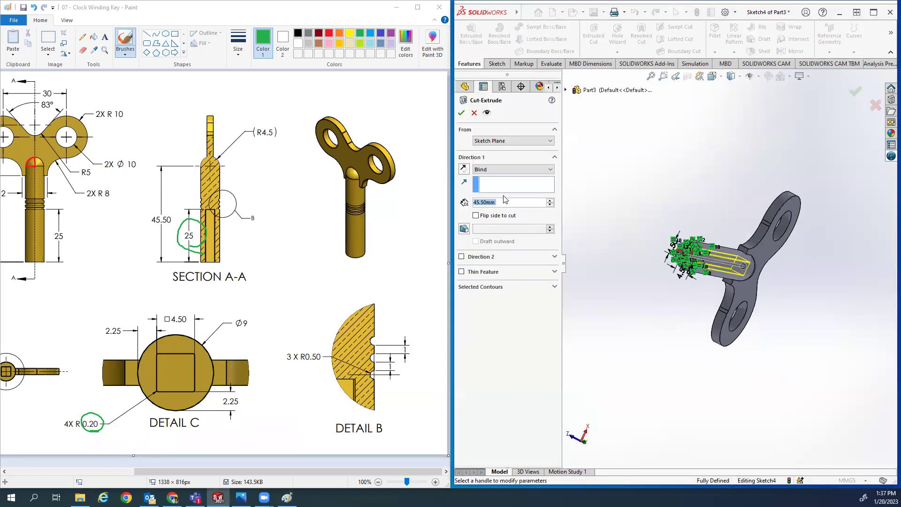
click(461, 113)
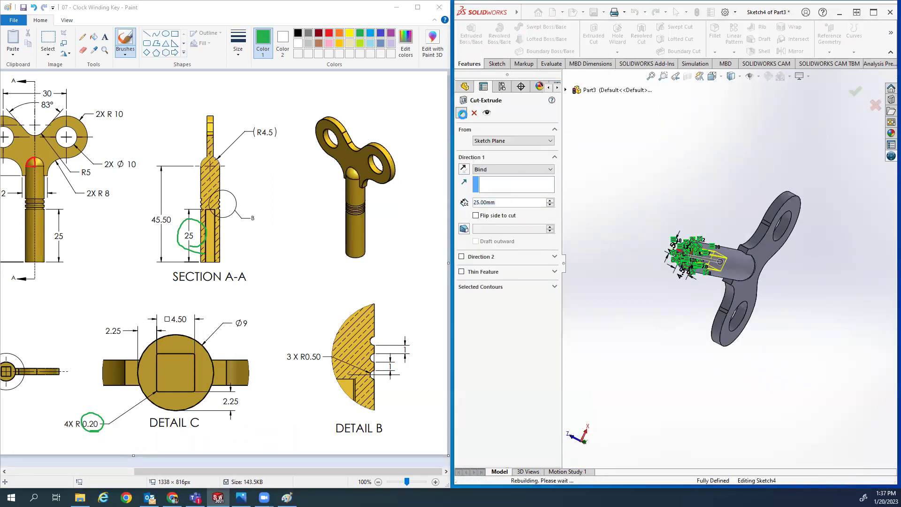
scroll(724, 263, up, 3)
middle_drag(723, 264, 677, 229)
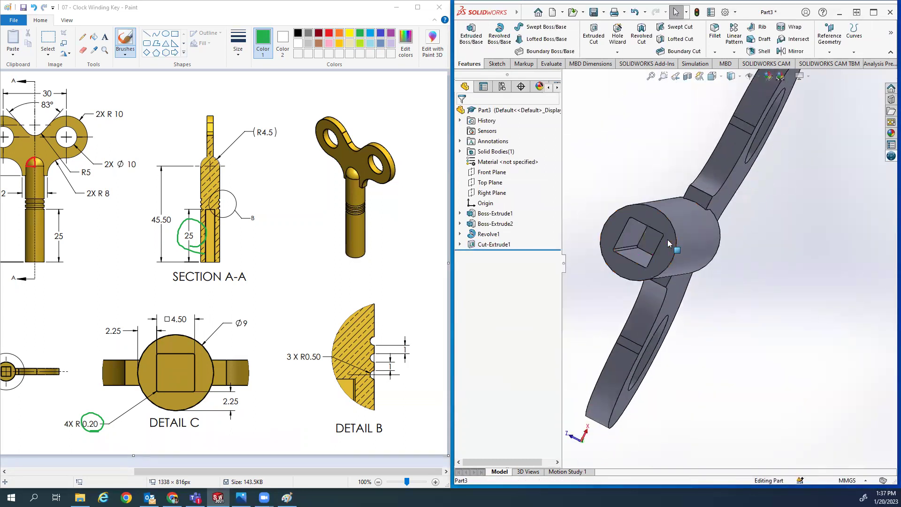
key(ctrl+7)
- Switch to the Paint drawing and examine the front view and Detail B for the size and spacing of the shaft grooves
click(265, 305)
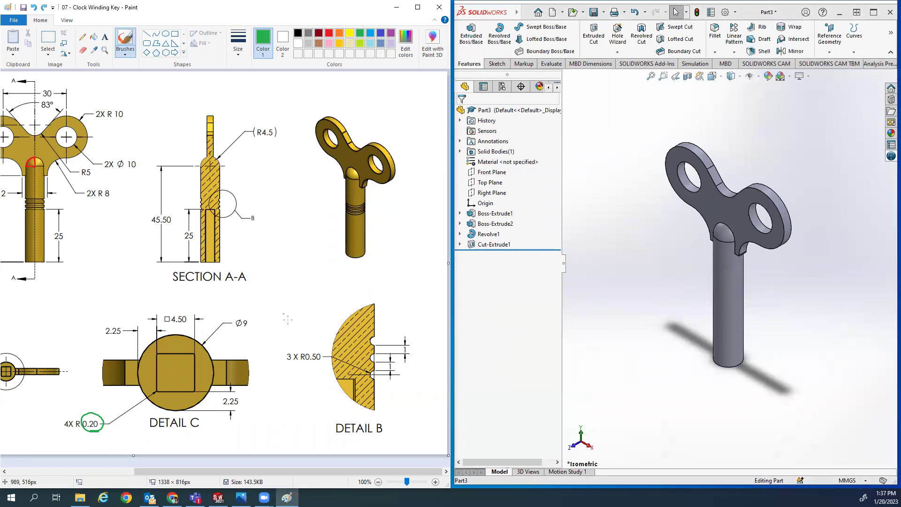
drag(228, 471, 128, 471)
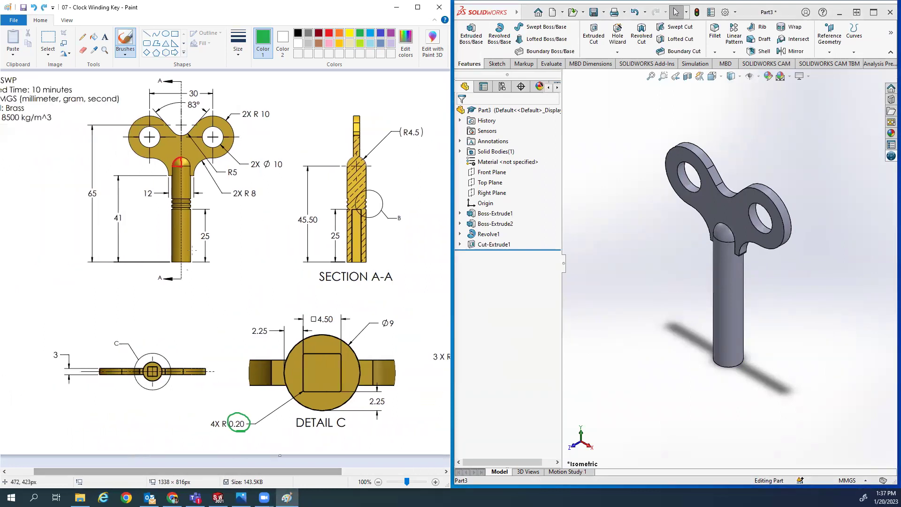
ctrl+scroll(264, 243, up, 1)
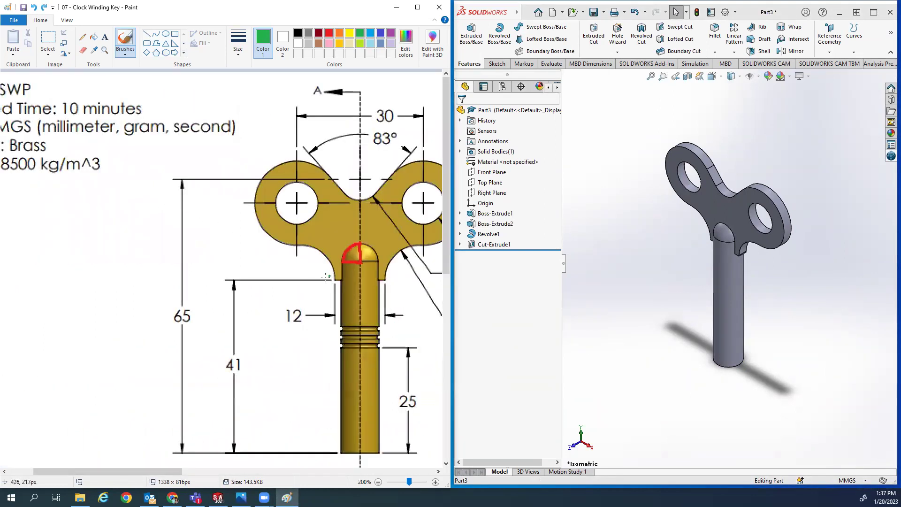
drag(167, 473, 203, 475)
ctrl+scroll(204, 476, up, 1)
drag(122, 472, 292, 470)
scroll(256, 344, down, 4)
scroll(304, 331, down, 3)
ctrl+scroll(304, 332, down, 3)
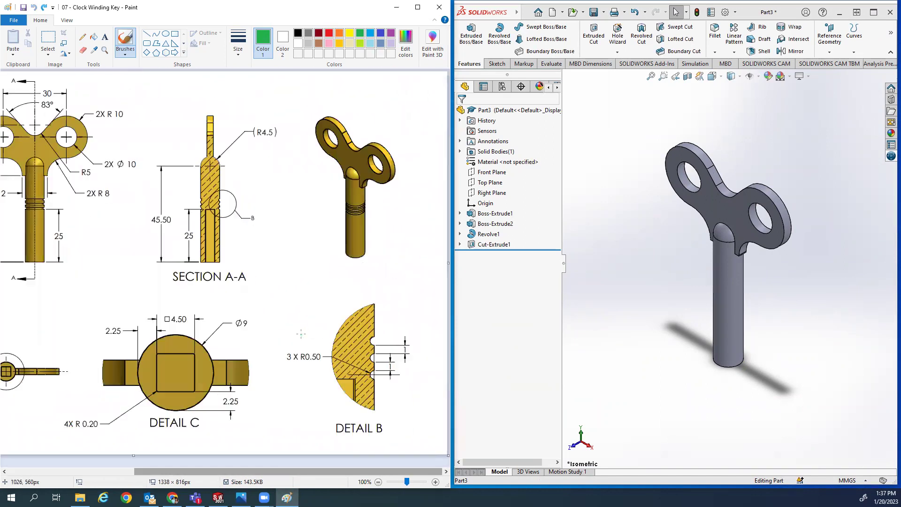
- Mark the three shaft grooves on the drawing's front view and undo the marks
ctrl+scroll(258, 429, up, 1)
drag(236, 470, 194, 470)
ctrl+scroll(318, 432, up, 2)
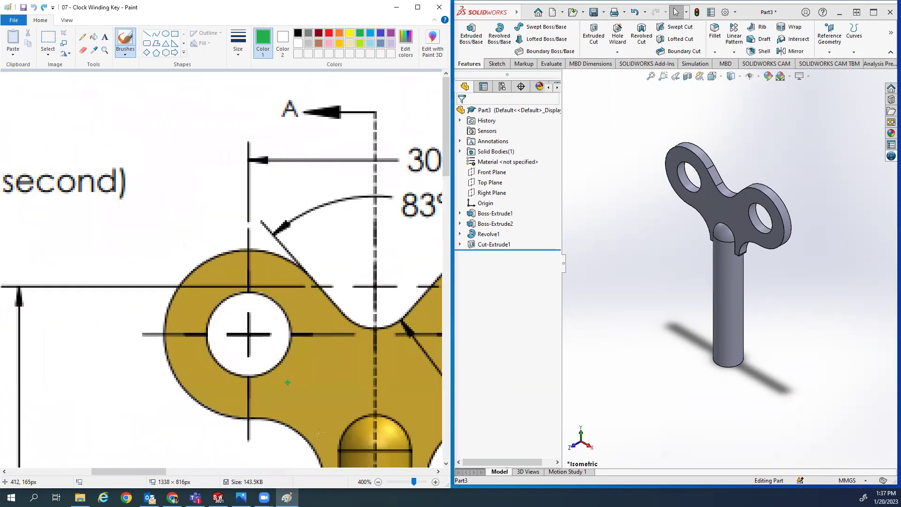
scroll(288, 382, down, 5)
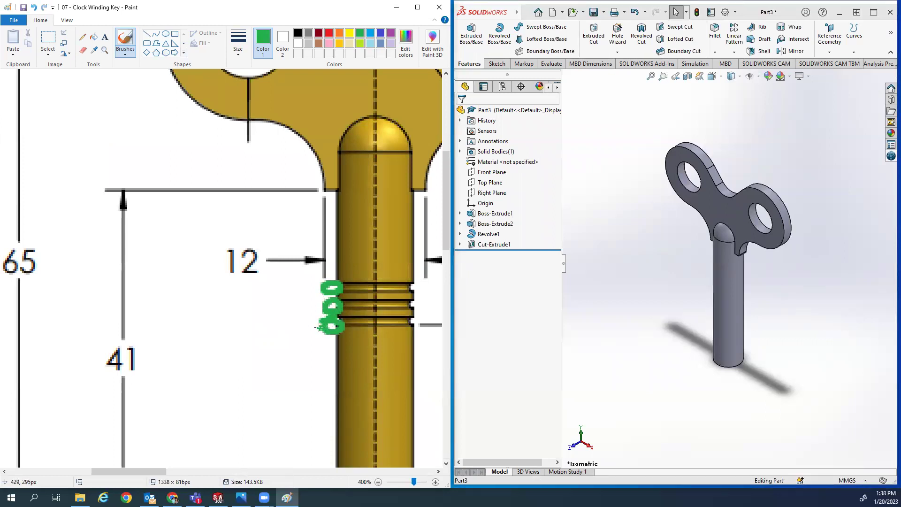
key(ctrl+z)
key(ctrl+z)
key(ctrl+z)
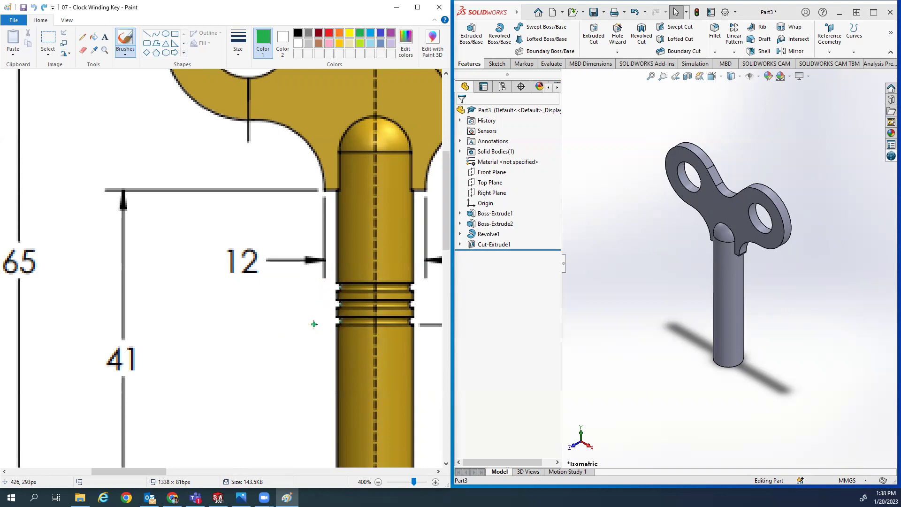
ctrl+scroll(297, 330, down, 3)
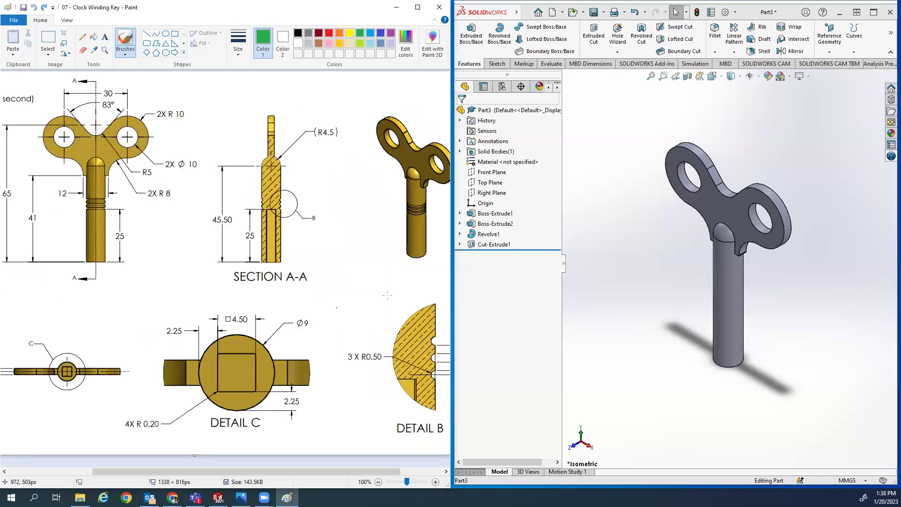
- Switch to SOLIDWORKS, open a new sketch on the Front Plane and start the Circle tool
click(692, 311)
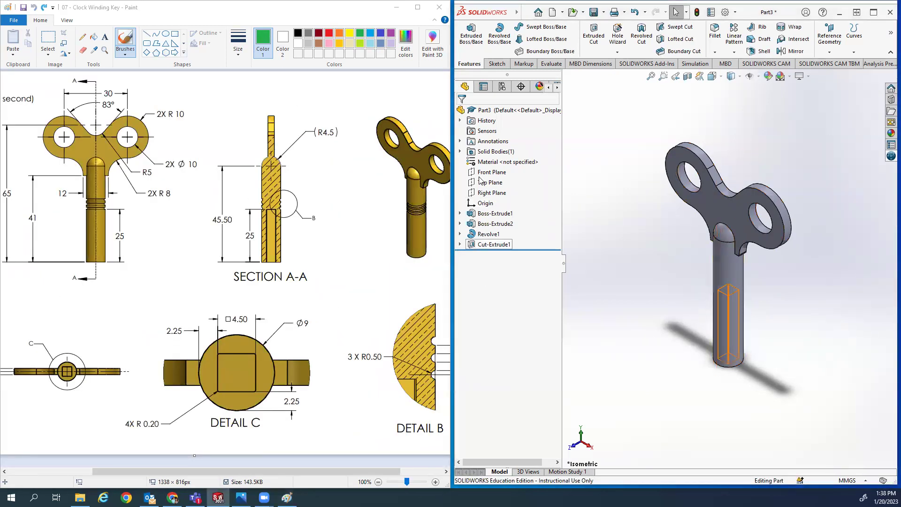
click(496, 64)
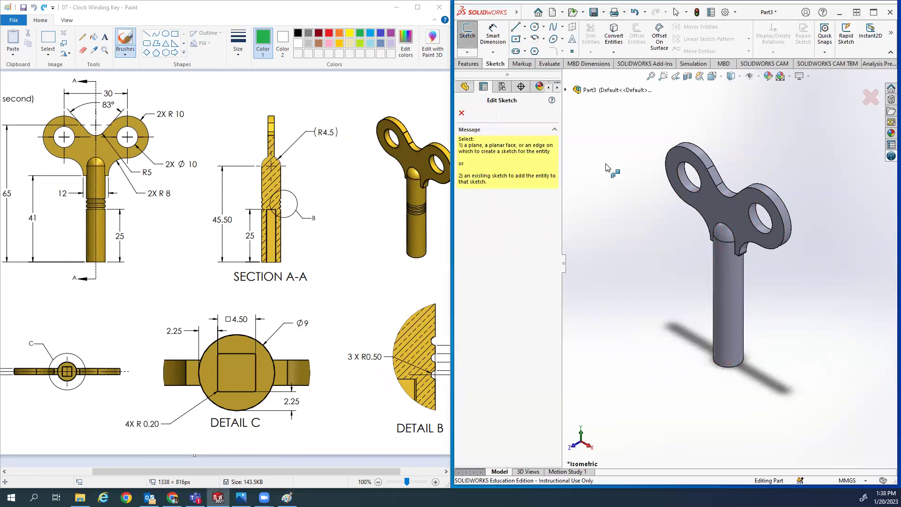
click(565, 90)
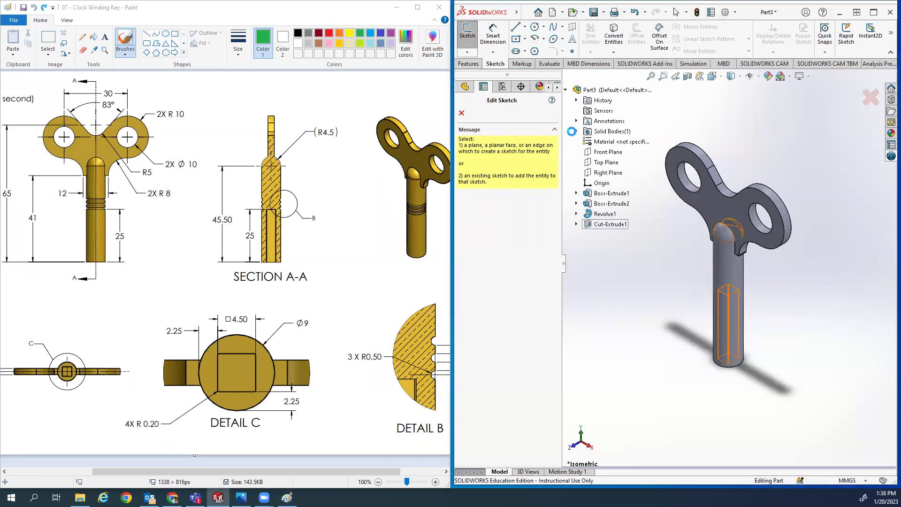
click(598, 153)
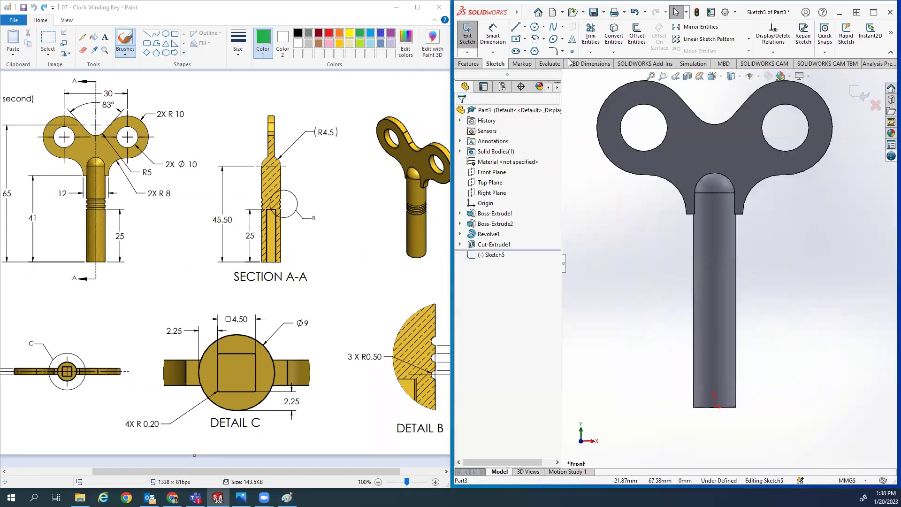
click(535, 26)
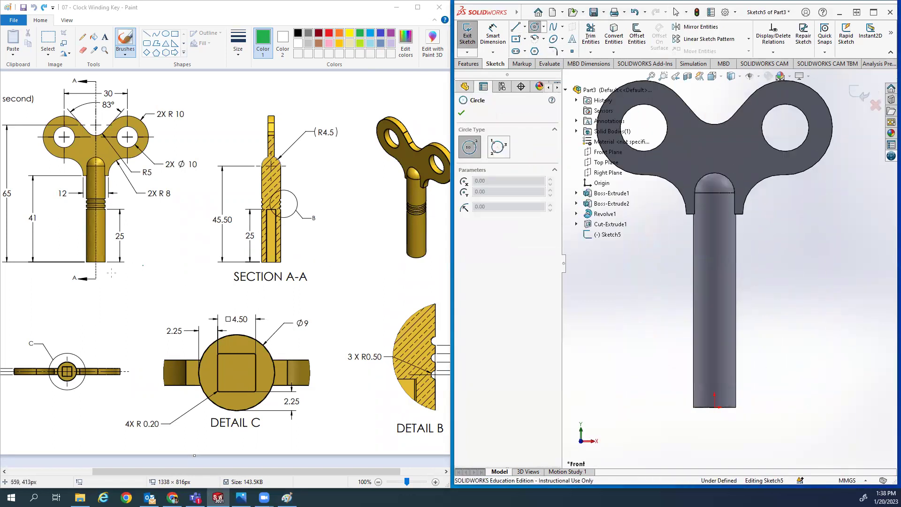
- Mark the 25 mm shaft dimension on the front view of the Paint drawing and enlarge that area
click(87, 250)
drag(117, 214, 110, 265)
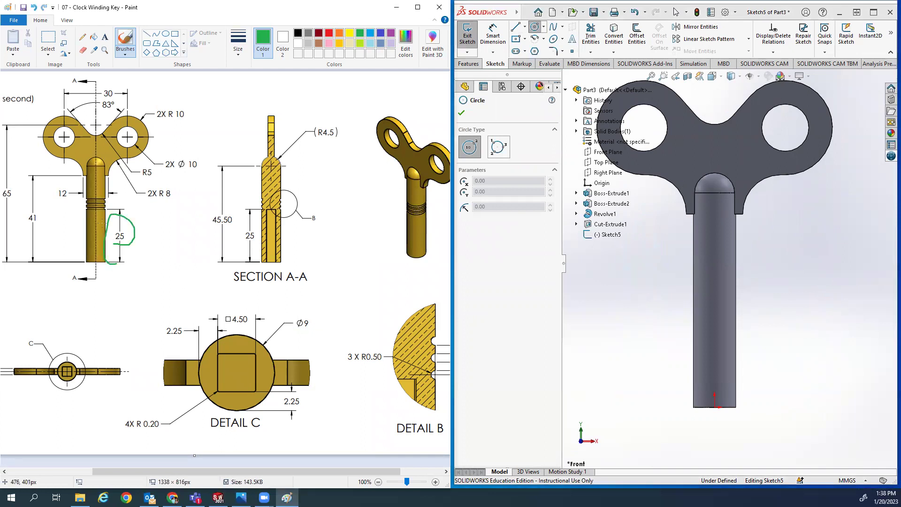
ctrl+scroll(109, 223, up, 4)
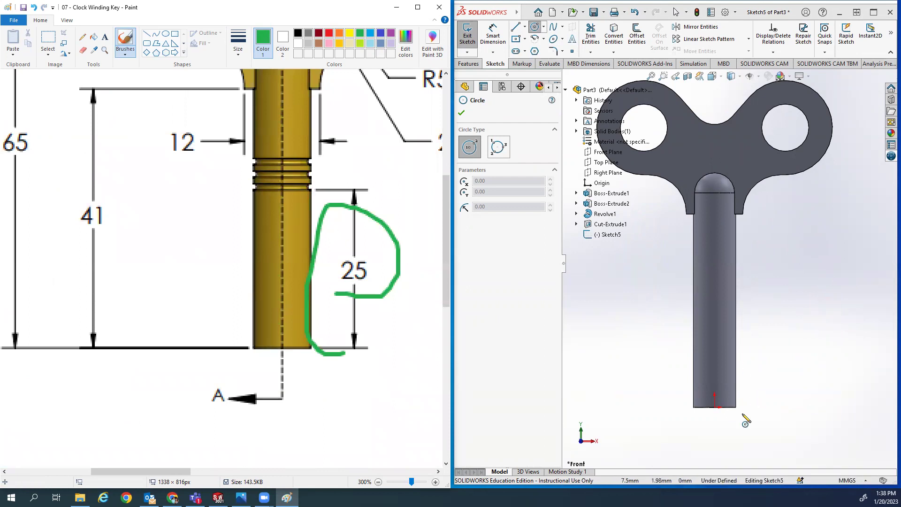
- Sketch a circle of about 1.3 mm radius centred on the shaft's right edge, about 17.3 mm above the base
click(738, 328)
click(736, 325)
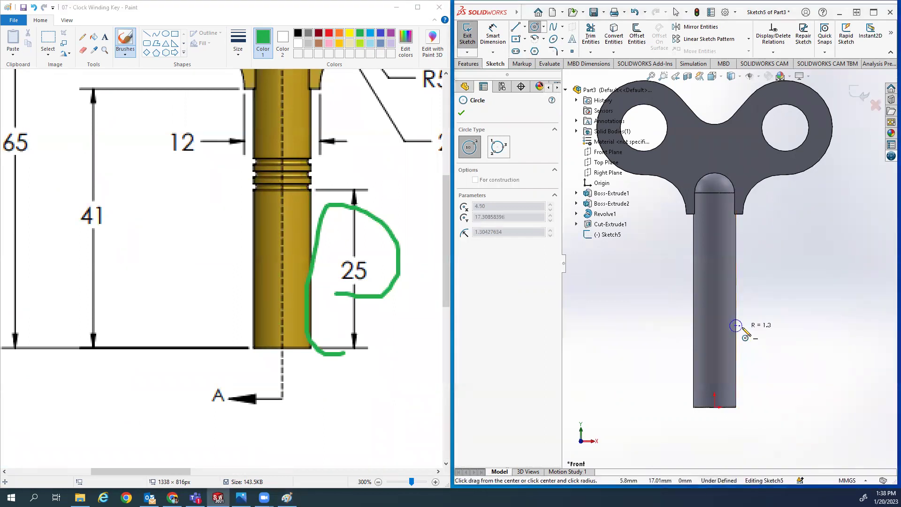
click(743, 329)
key(Escape)
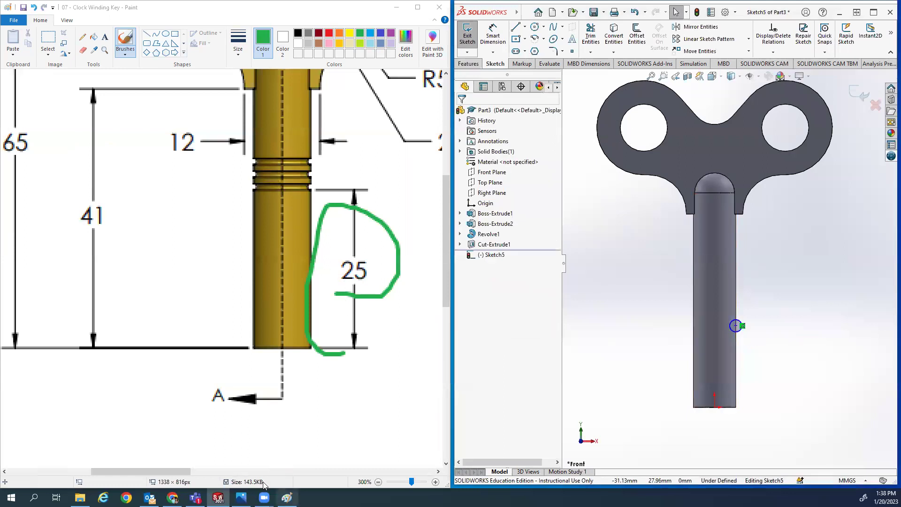
- Bring up Detail B of the Paint drawing and mark its R0.50 groove radius callout
drag(175, 476, 393, 477)
ctrl+scroll(296, 339, down, 2)
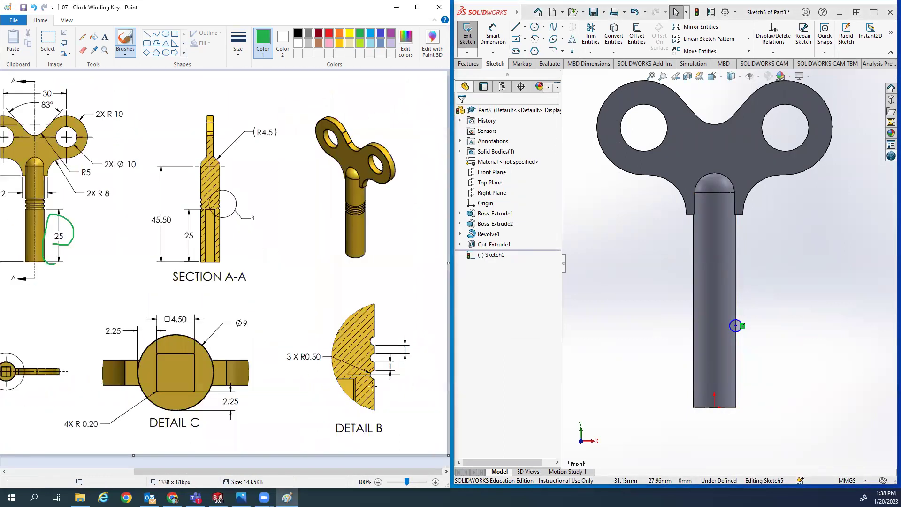
mouse_move(332, 351)
mouse_down()
mouse_move(304, 359)
mouse_move(319, 372)
mouse_up()
- Dimension the groove circle on the shaft edge to a 1 mm diameter
click(747, 306)
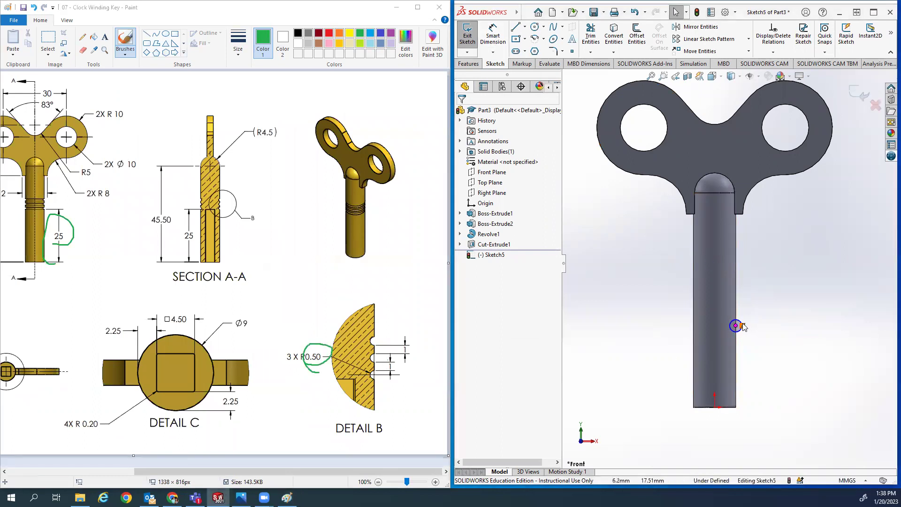
key(d)
click(740, 323)
click(788, 295)
text(1)
key(Return)
key(Escape)
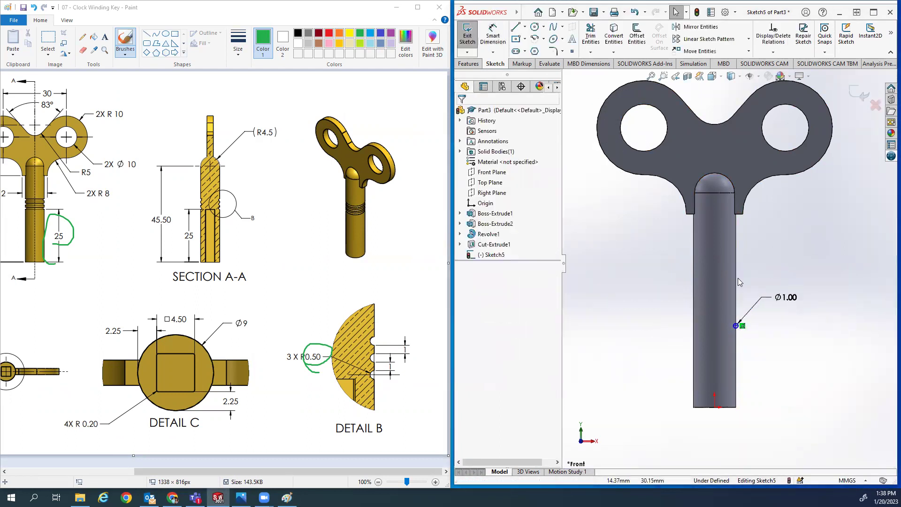
- Examine the enlarged front view in the Paint drawing for where the 25 mm dimension meets the lowest groove
drag(206, 471, 72, 476)
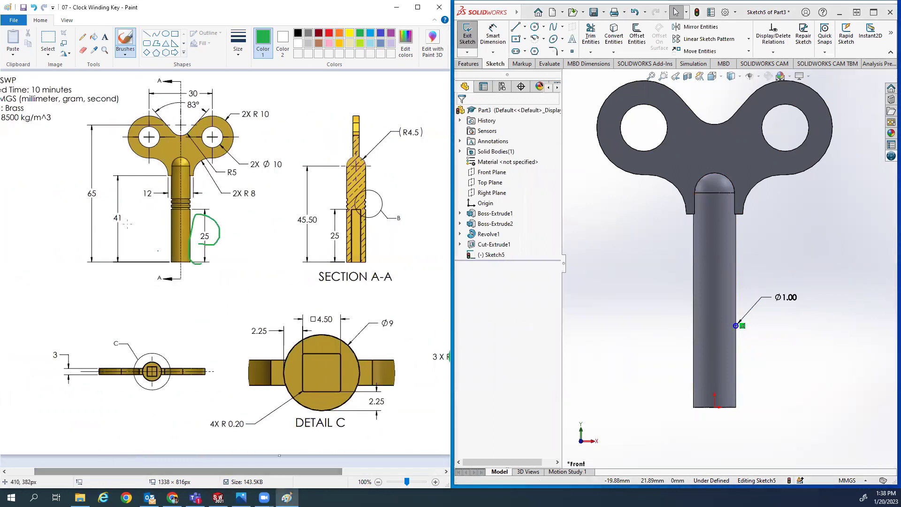
ctrl+scroll(203, 241, up, 1)
drag(182, 477, 224, 477)
ctrl+scroll(188, 329, up, 1)
scroll(235, 427, down, 5)
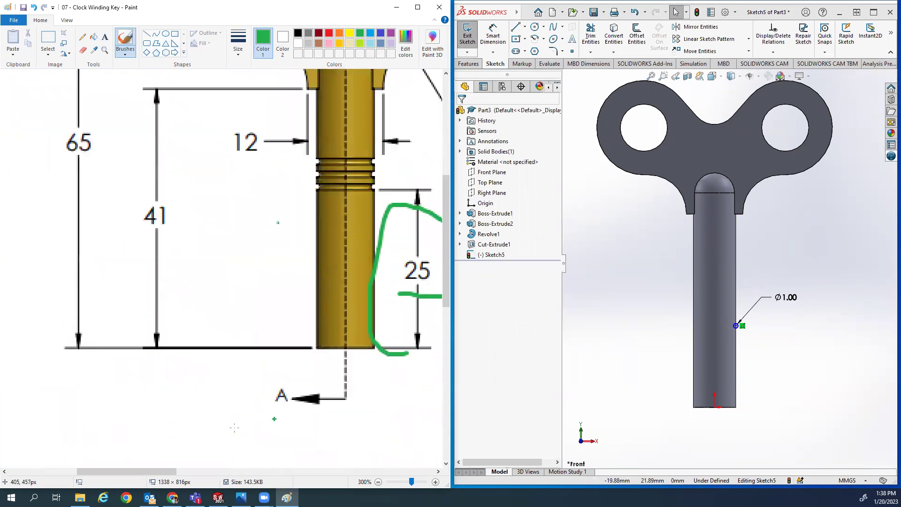
drag(148, 472, 185, 471)
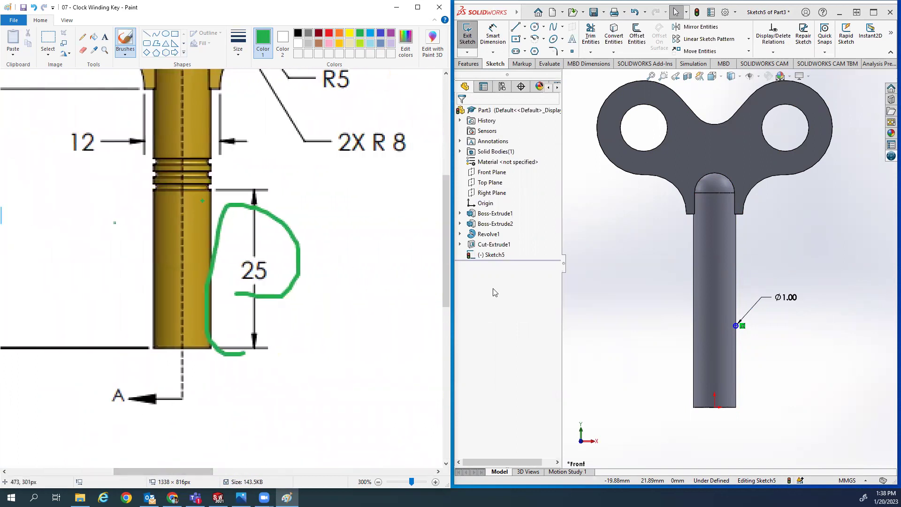
- Dimension the groove circle's centre 25.50 mm above the shaft's bottom edge
click(493, 35)
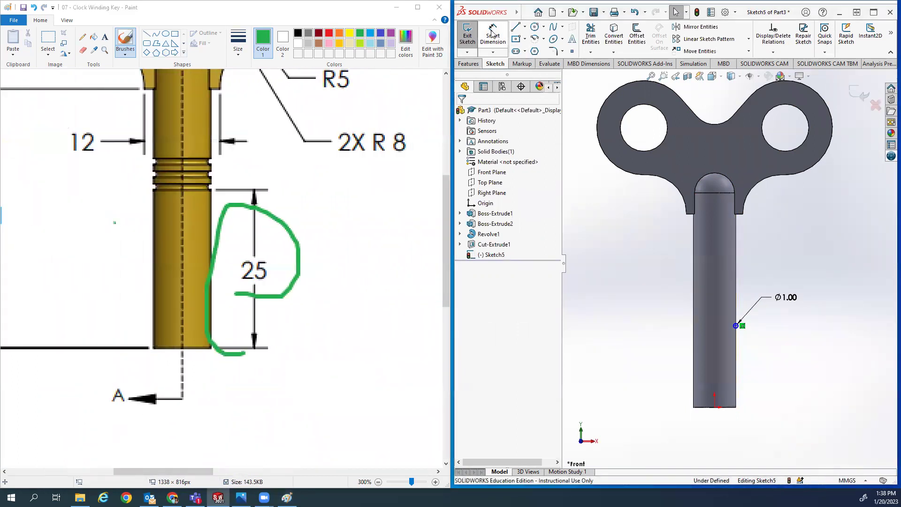
click(726, 407)
scroll(771, 390, down, 1)
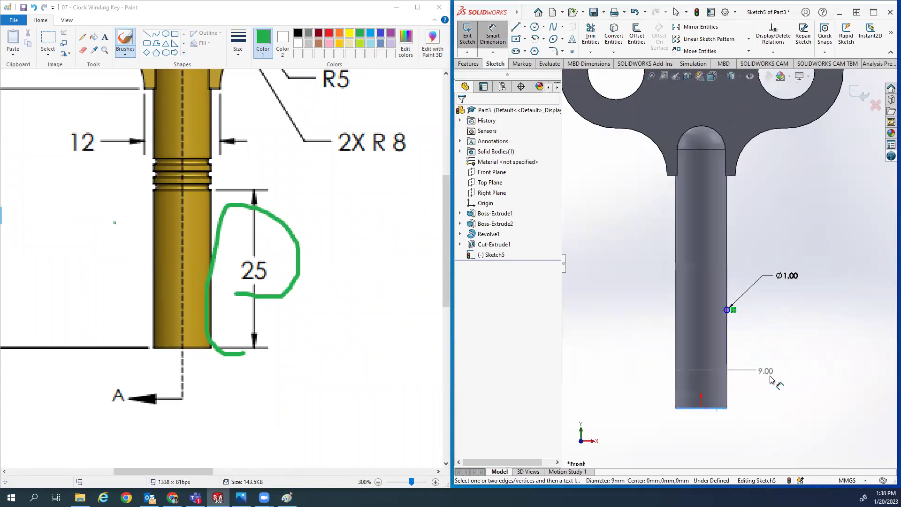
scroll(765, 371, down, 2)
click(711, 270)
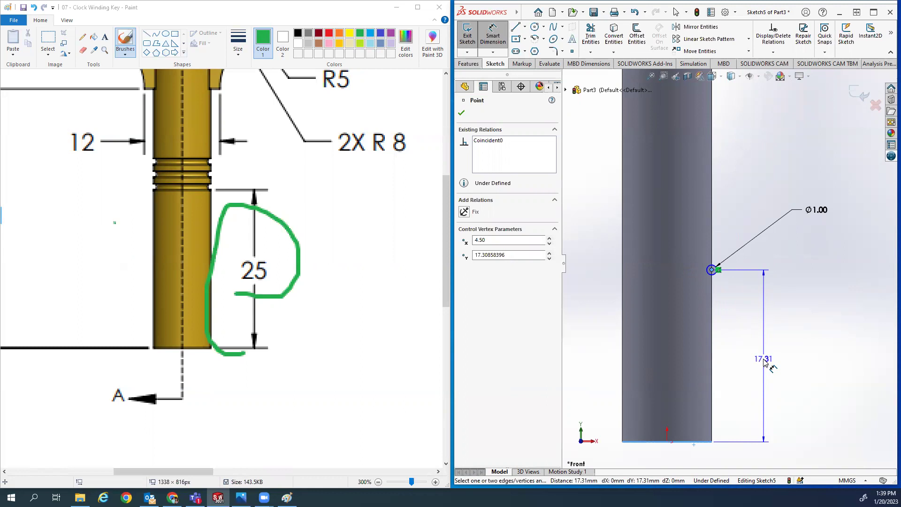
click(763, 360)
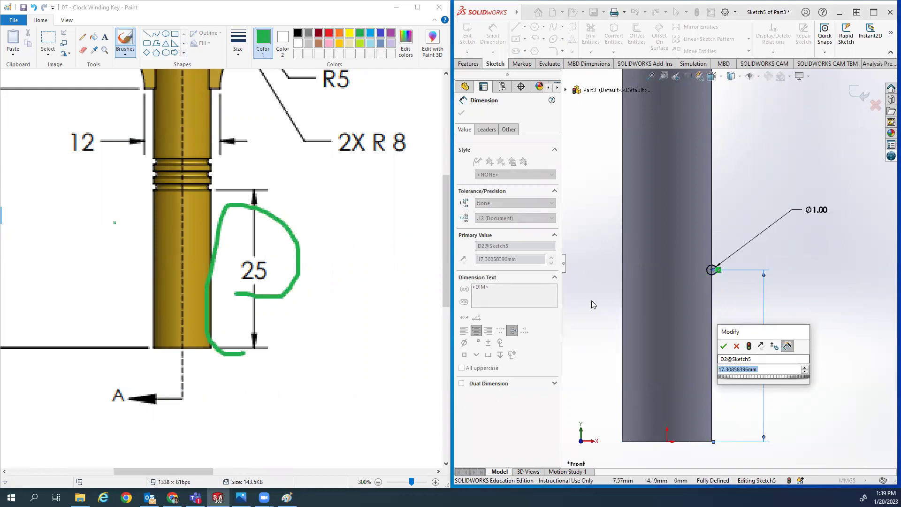
text(25.50)
key(Return)
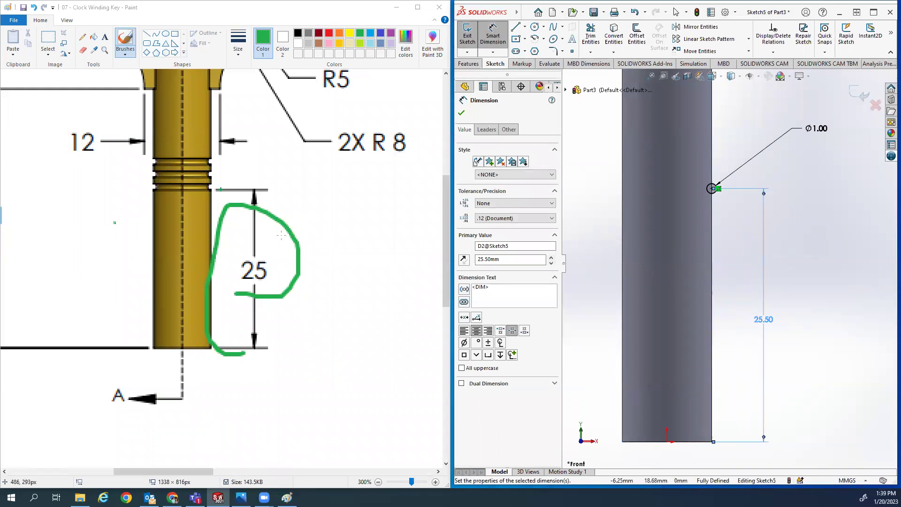
- Return to Detail B in the Paint drawing and examine the spacing between the three grooves
ctrl+scroll(334, 324, down, 3)
ctrl+scroll(281, 352, up, 1)
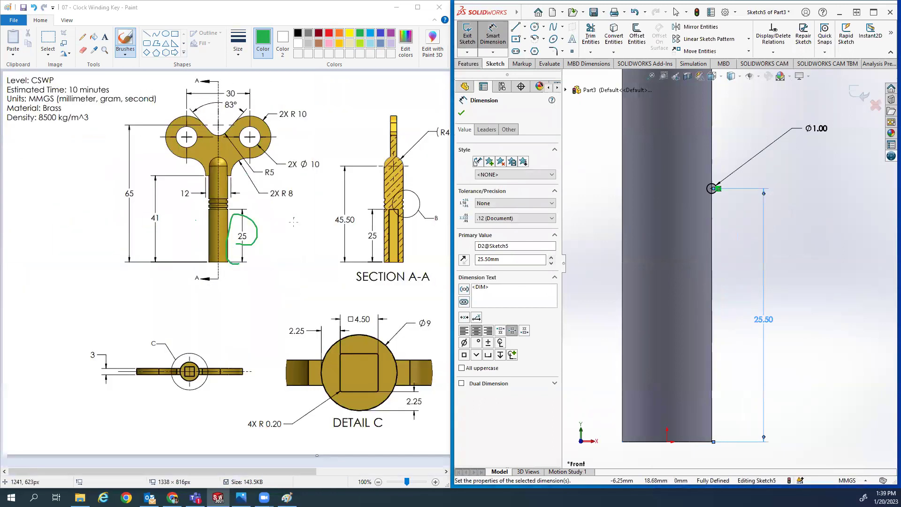
drag(248, 473, 374, 473)
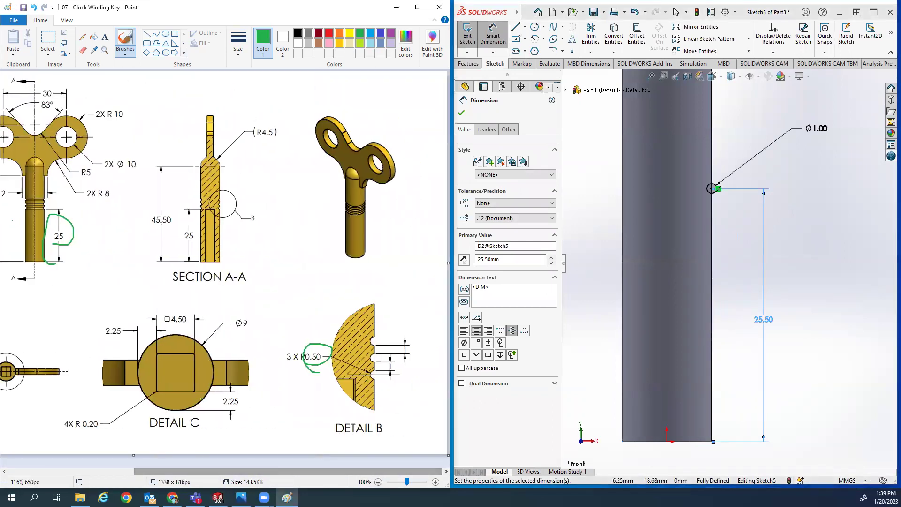
ctrl+scroll(395, 366, up, 1)
drag(241, 471, 380, 473)
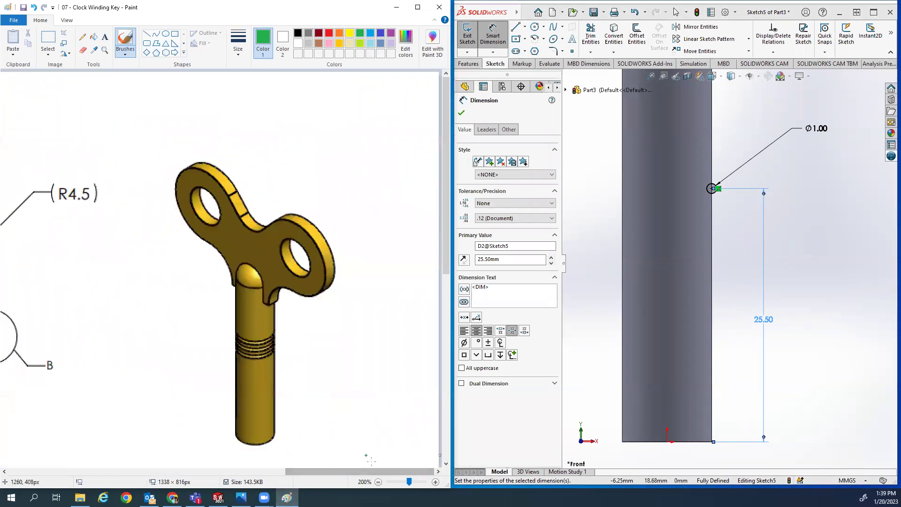
ctrl+scroll(311, 398, down, 1)
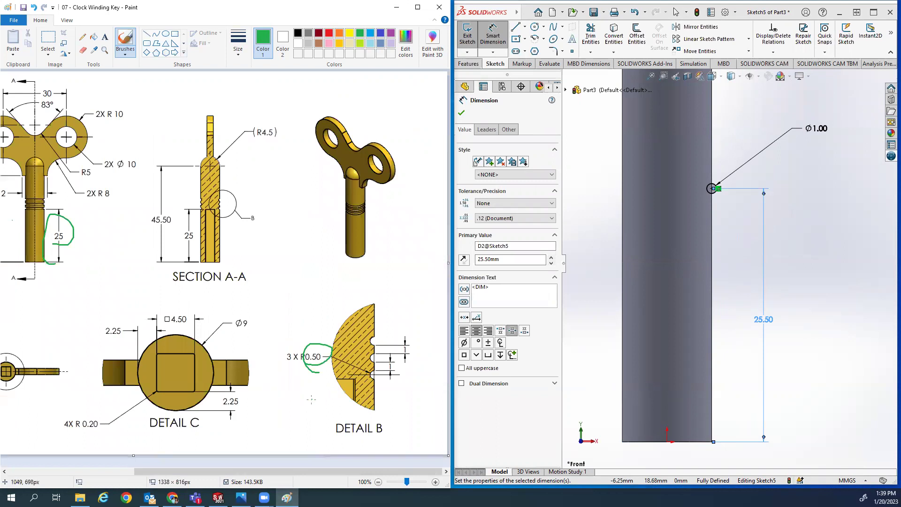
- Sketch a second circle of about 0.72 mm radius on the shaft's right edge, above the first groove circle
click(748, 153)
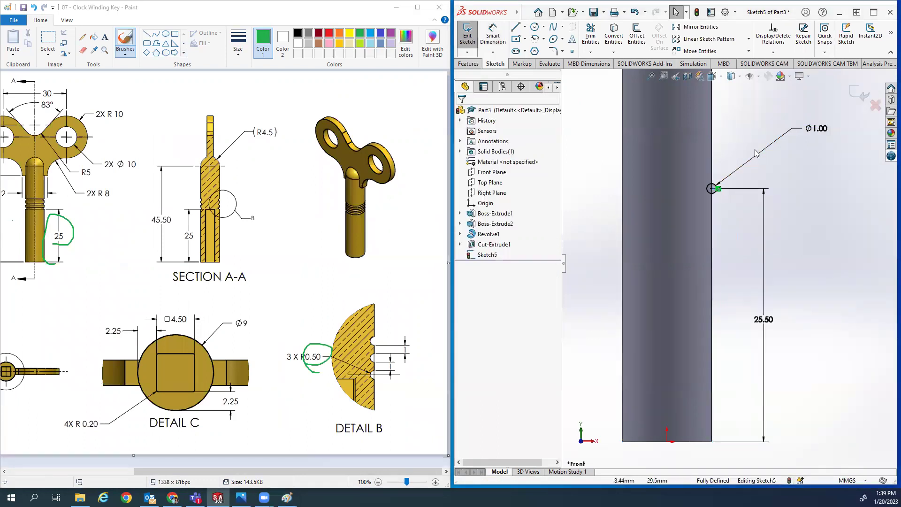
click(535, 26)
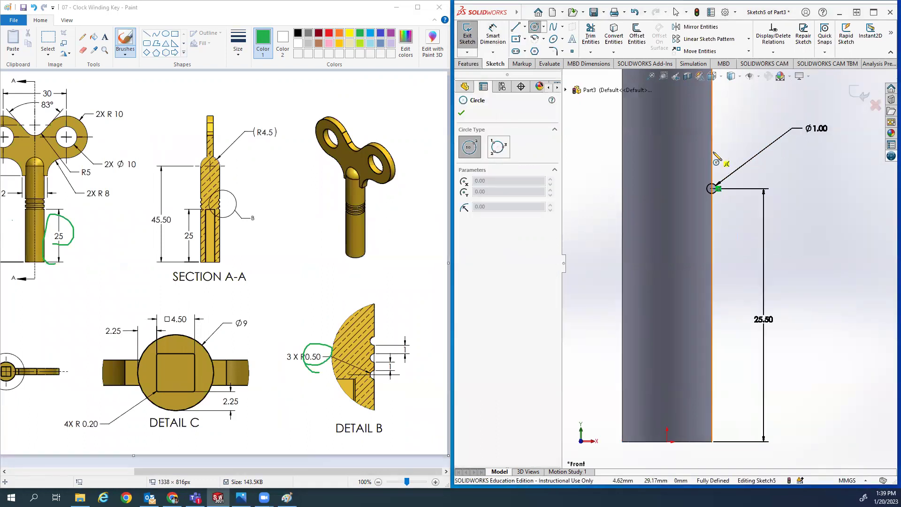
click(712, 152)
click(718, 154)
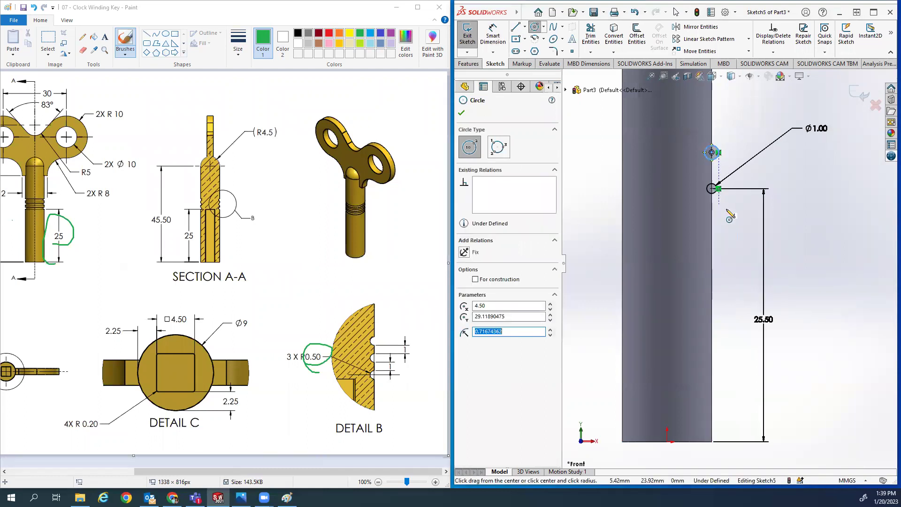
scroll(791, 171, down, 2)
- Dimension the second groove circle to a 1.00 mm diameter
right_drag(791, 173, 751, 138)
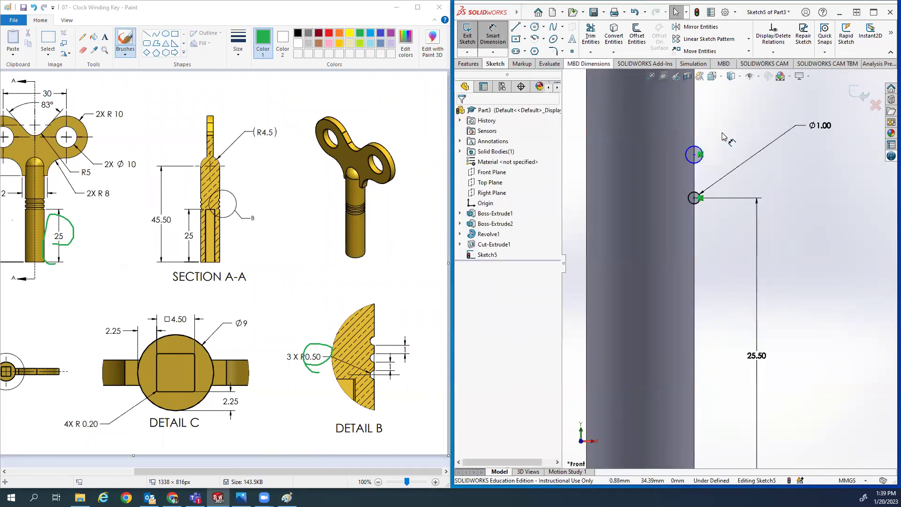
click(701, 151)
click(772, 106)
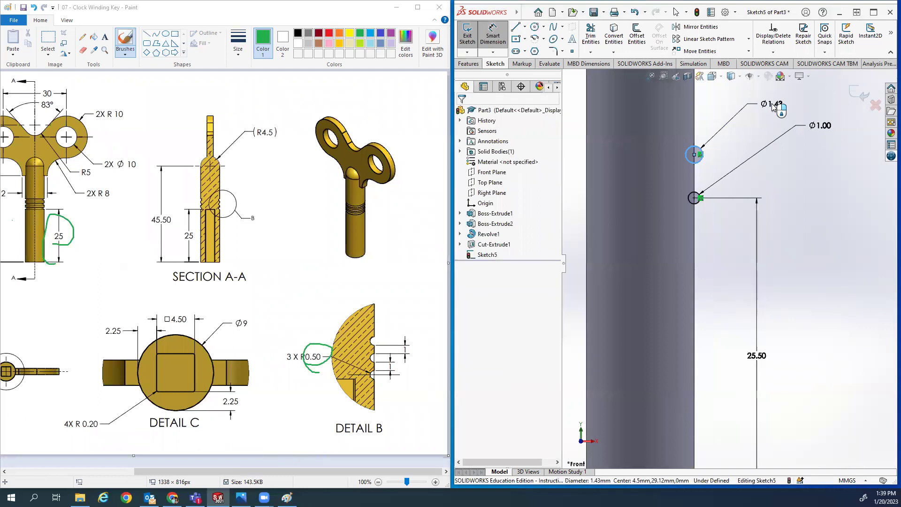
text(1.00mm)
key(Return)
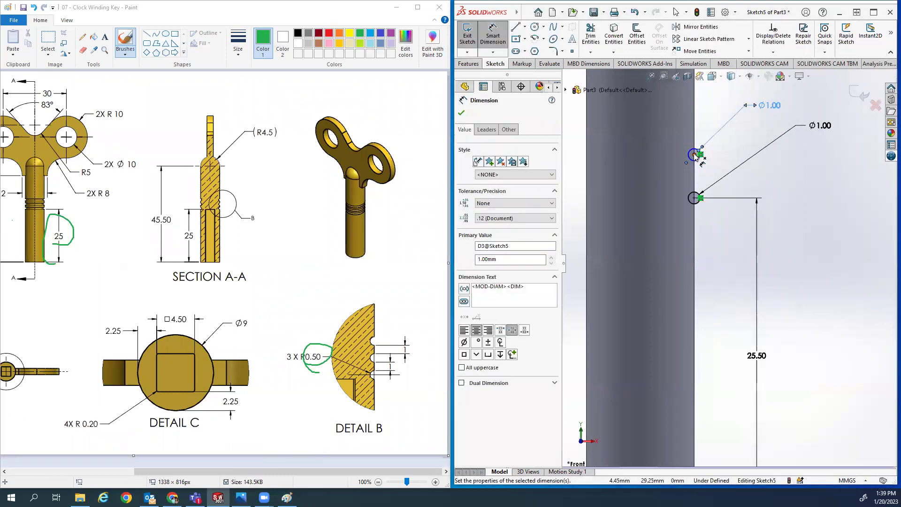
- Set the vertical distance between the centres of the two groove circles to 2 mm
click(695, 154)
click(694, 197)
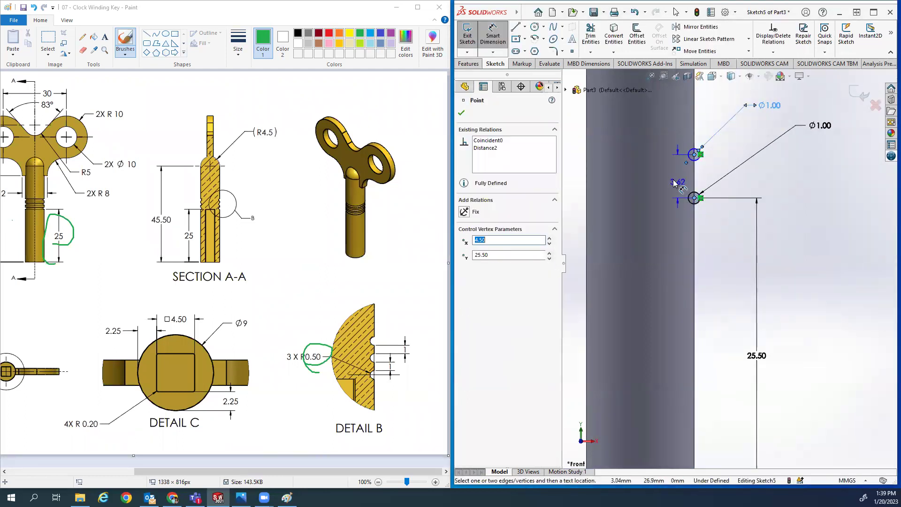
click(663, 177)
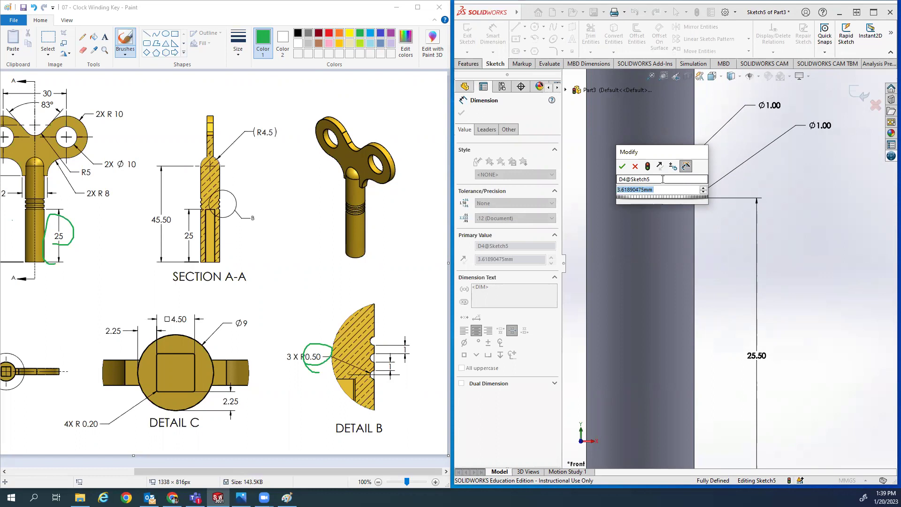
text(2)
key(Return)
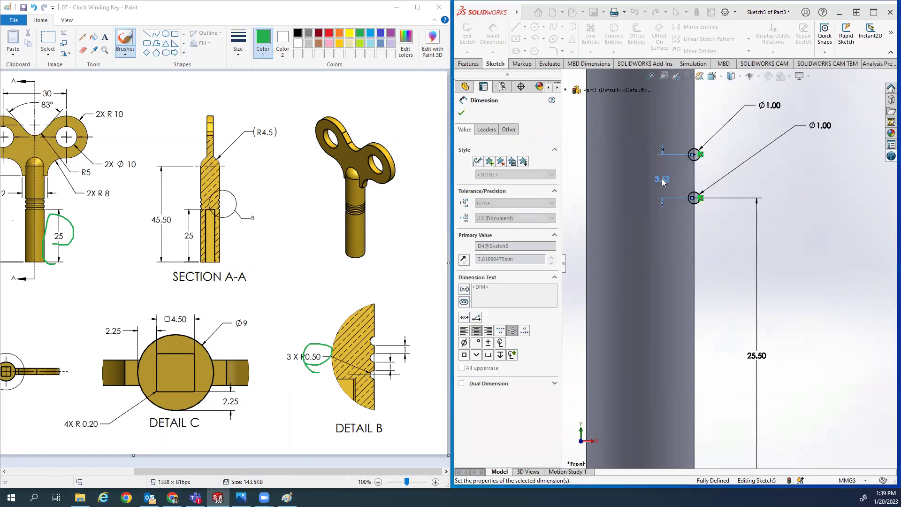
- Sketch a third circle of about 0.75 mm radius on the shaft's right edge, above the other two
click(534, 27)
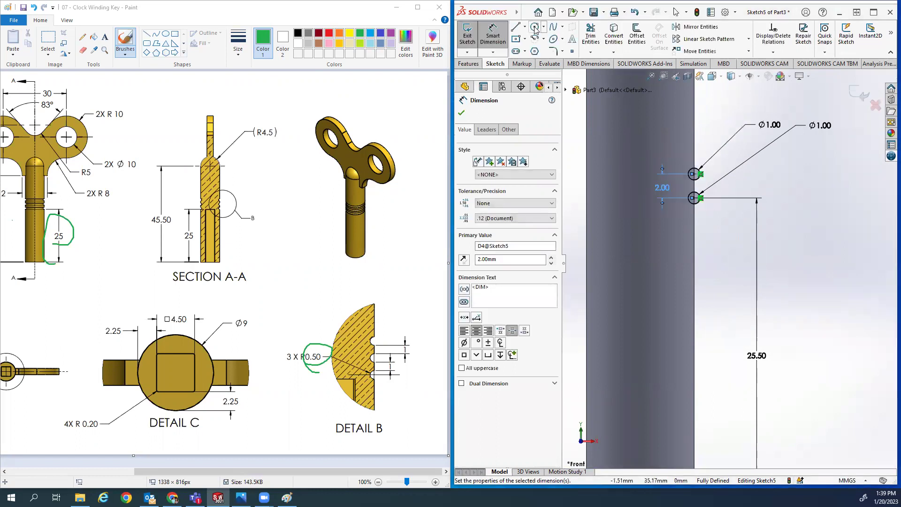
click(694, 122)
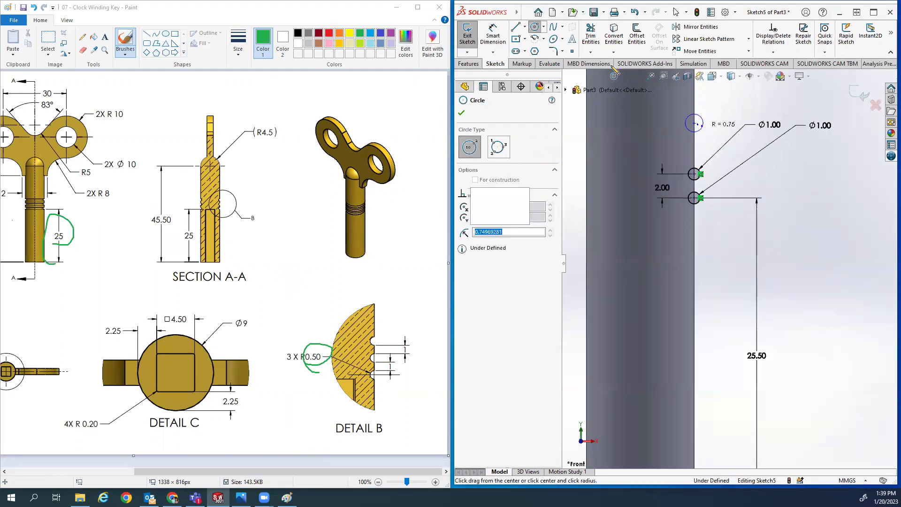
- Dimension the third groove circle at the shaft's edge to a 1 mm diameter
click(702, 123)
right_drag(676, 122, 673, 101)
click(703, 117)
click(731, 104)
text(1)
key(Return)
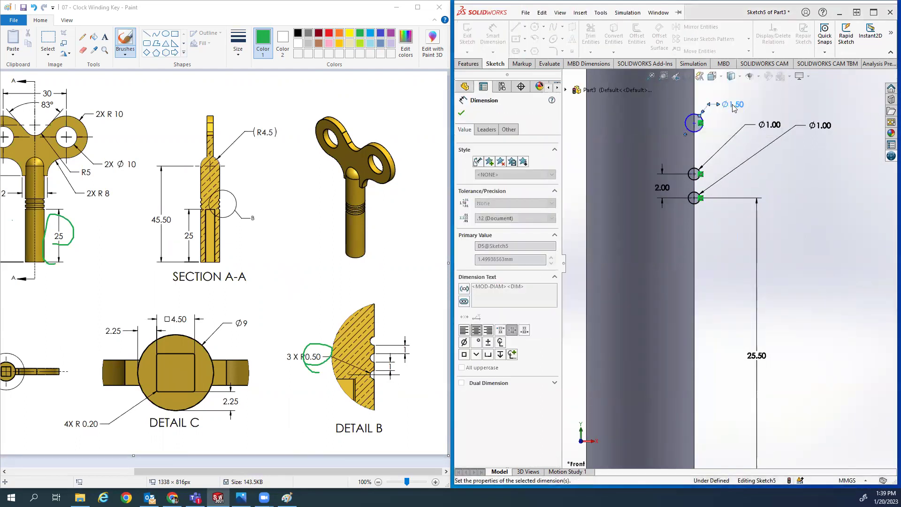
- Set the vertical distance between the centres of the second and third groove circles to 2 mm and exit the sketch
click(694, 173)
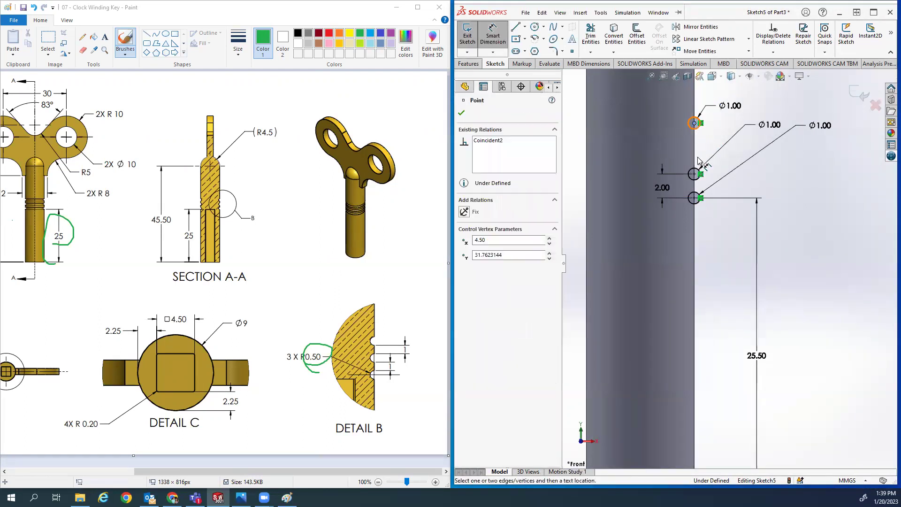
click(673, 152)
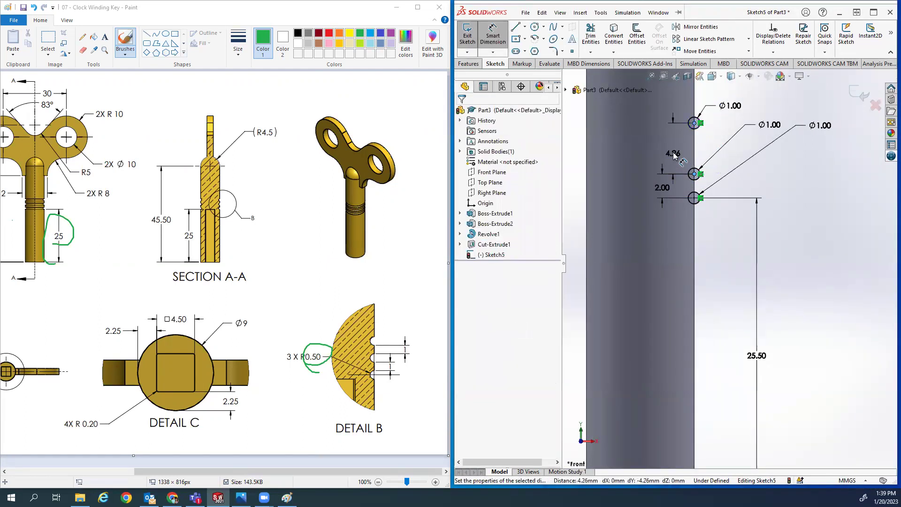
text(2.00mm)
key(Return)
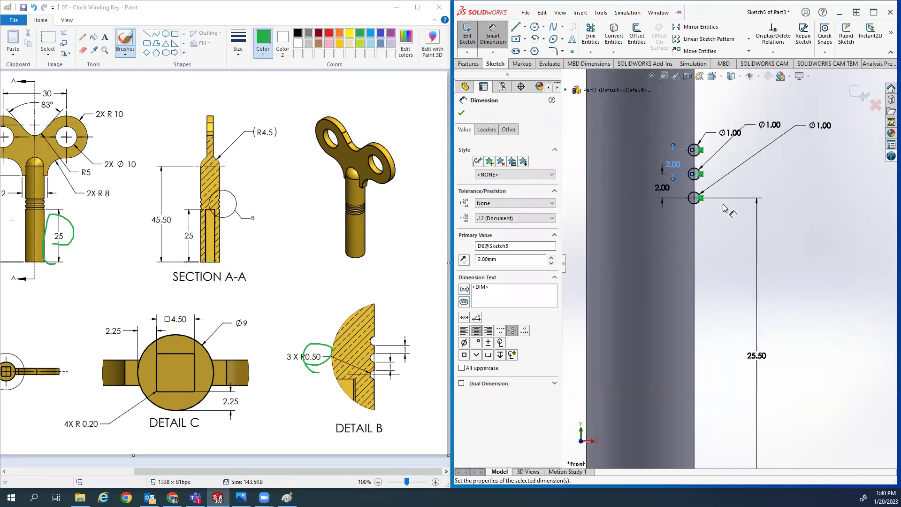
key(Escape)
scroll(732, 252, up, 1)
scroll(725, 257, up, 3)
click(467, 34)
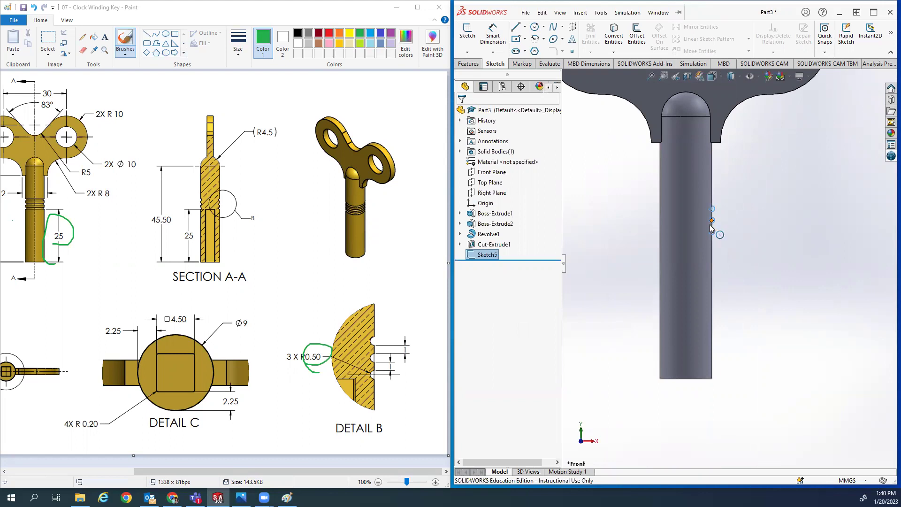
- Create a reference axis through the shaft from its cylindrical face
click(462, 64)
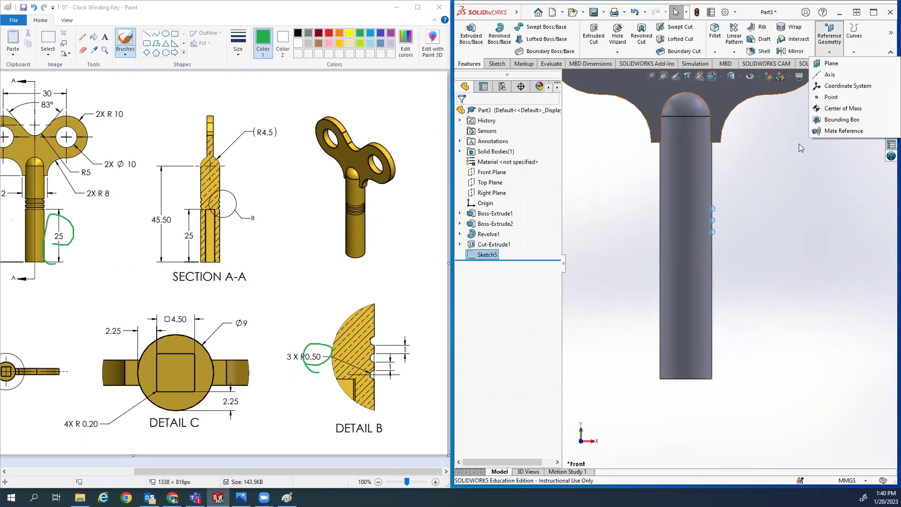
click(726, 242)
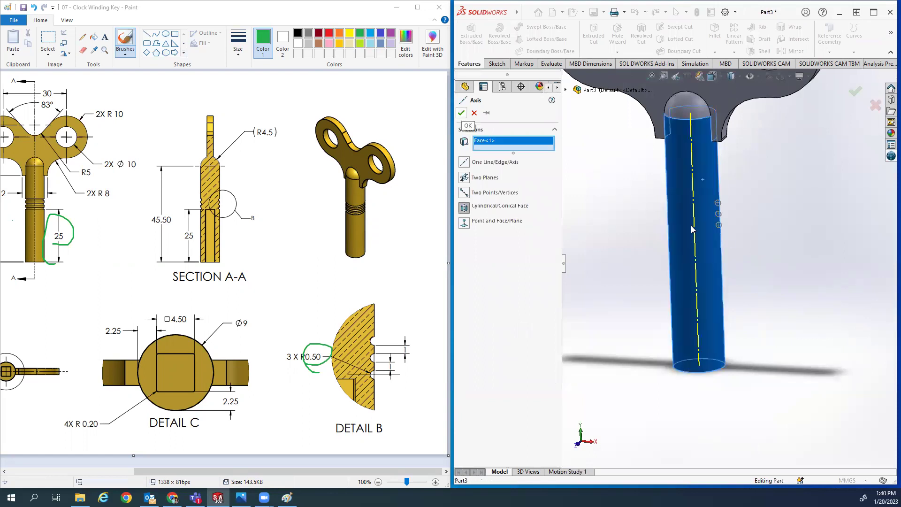
key(Return)
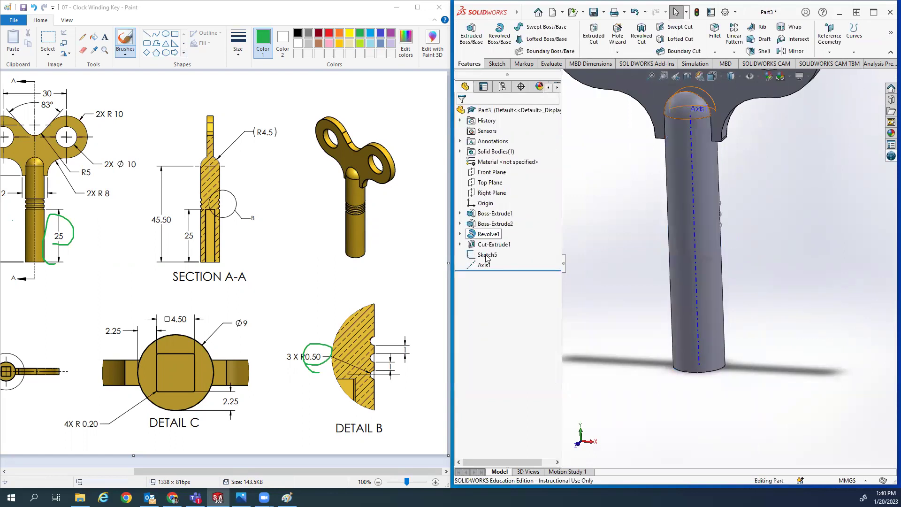
- Cut the three grooves around the shaft with a Revolved Cut of the circle sketch about the reference axis
click(642, 36)
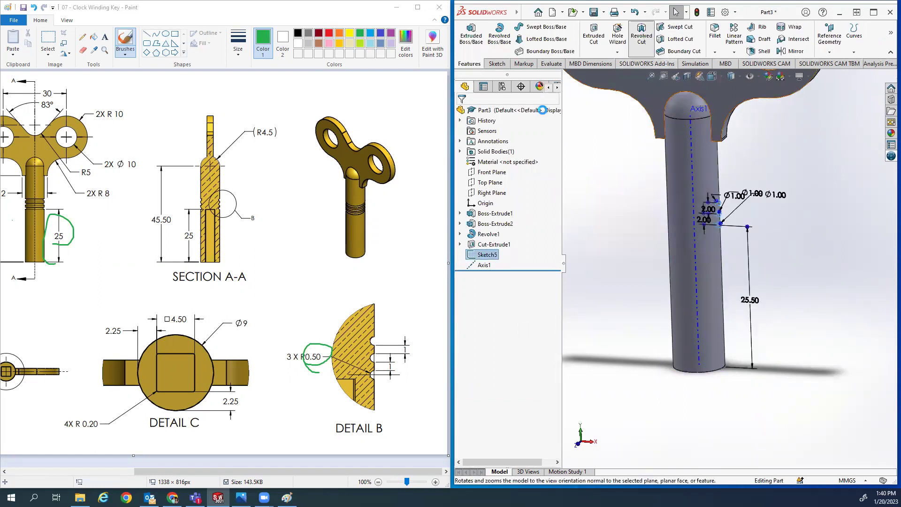
click(691, 150)
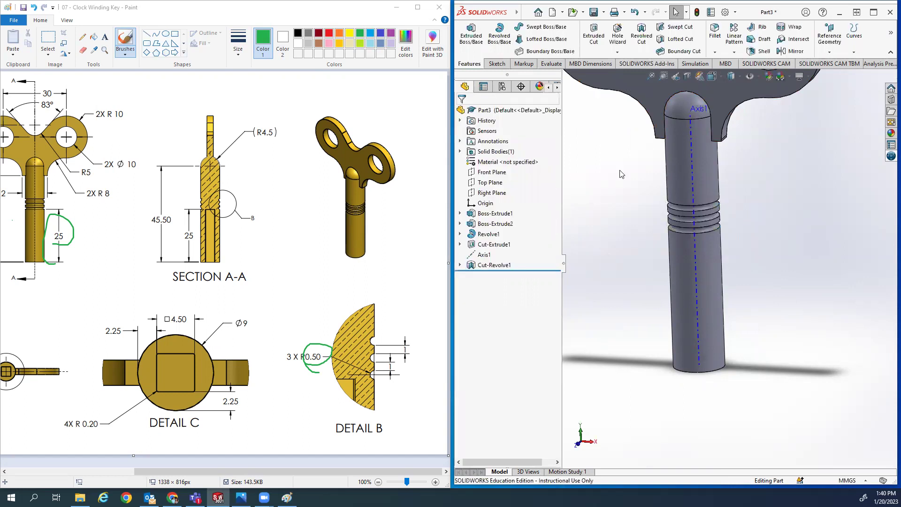
key(ctrl+7)
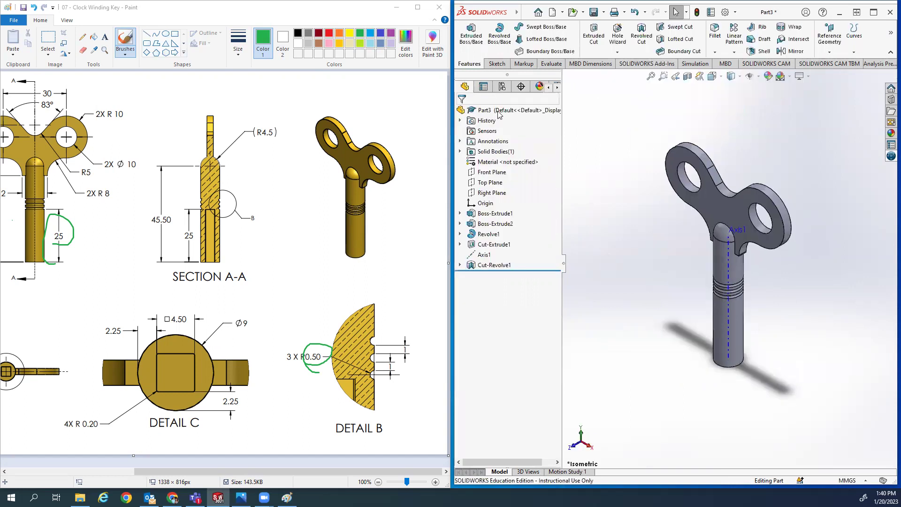
- Assign the Brass material to the whole part
right_click(497, 110)
mouse_move(521, 208)
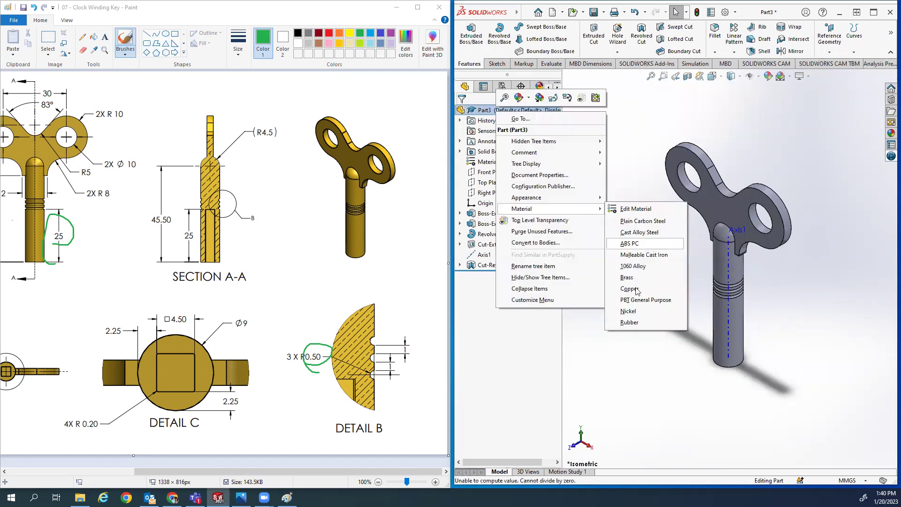
click(627, 278)
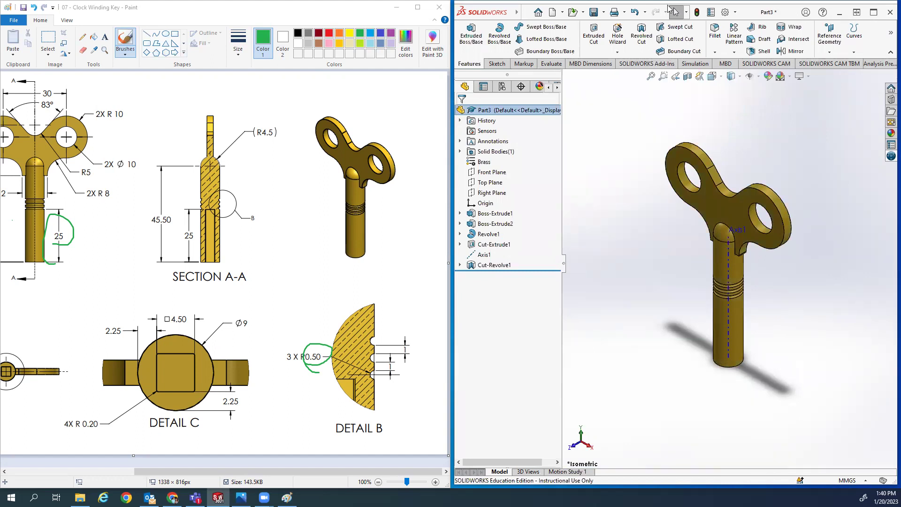
- Maximize the modelling window and evaluate the finished key's mass properties
key(super+Up)
key(alt+f)
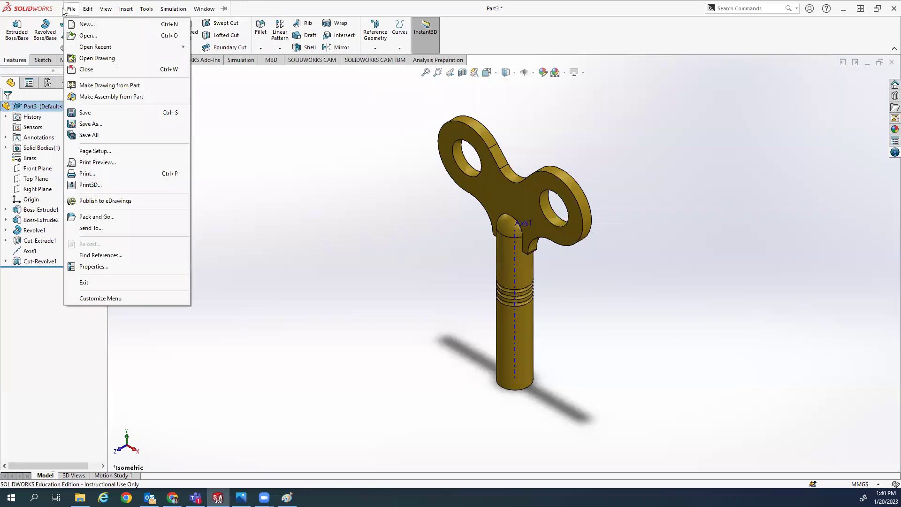
mouse_move(148, 12)
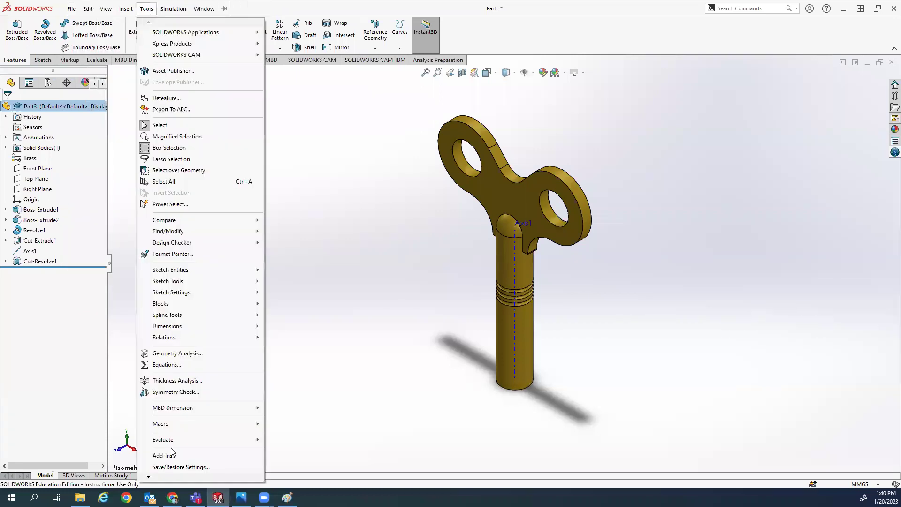
mouse_move(187, 439)
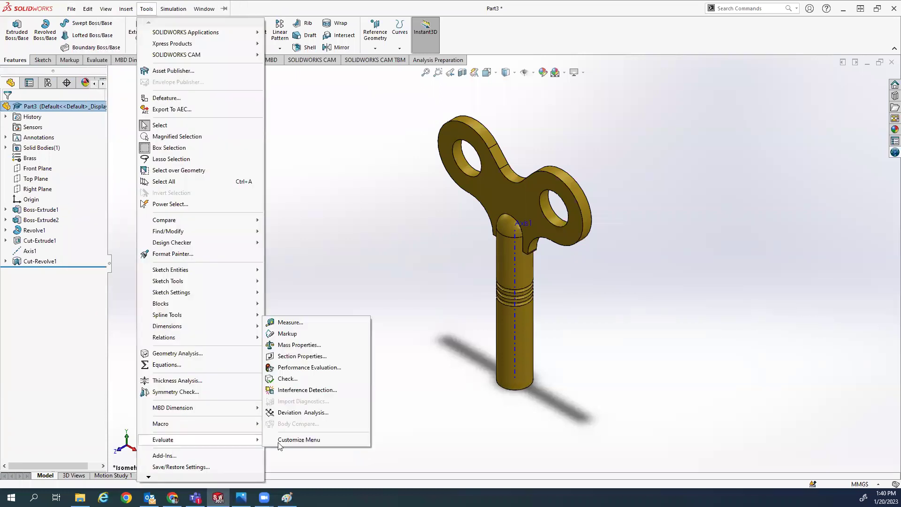
click(304, 349)
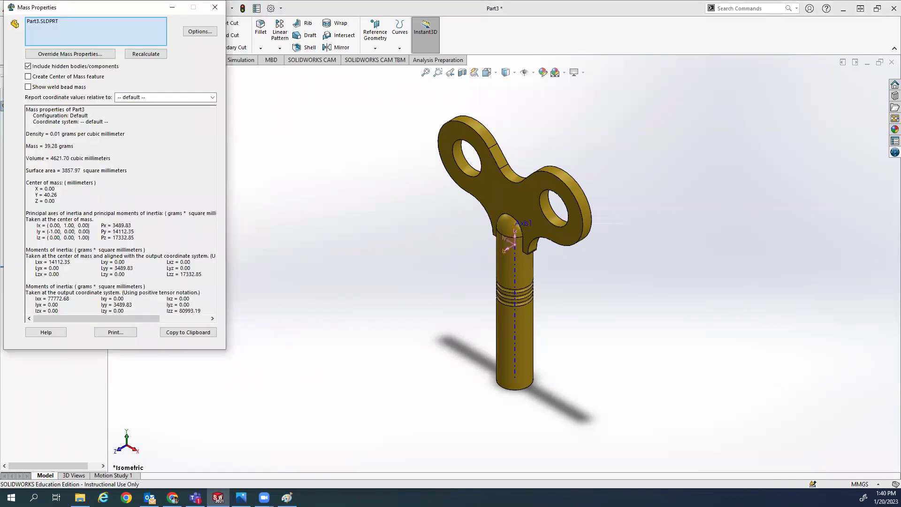
- Switch to the SolidProfessor challenge page in the browser and maximize its window to review the mass check
key(alt+Tab)
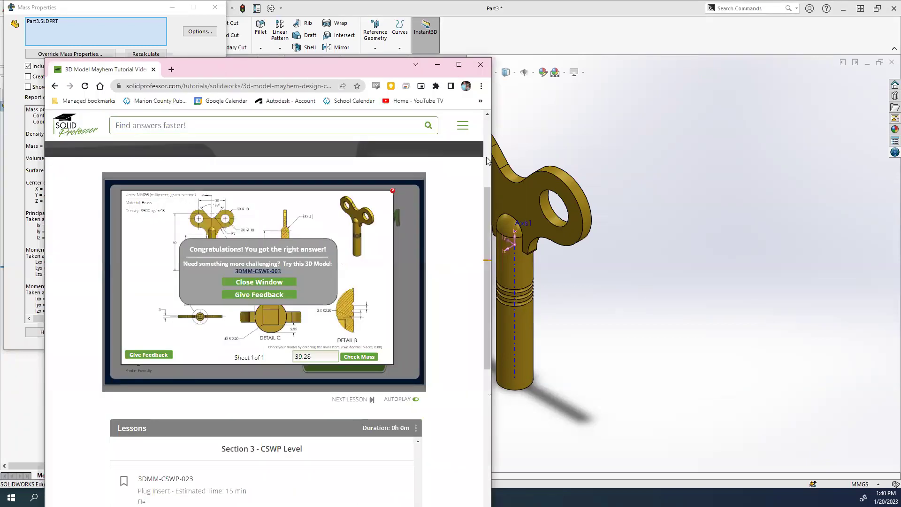
key(super+Up)
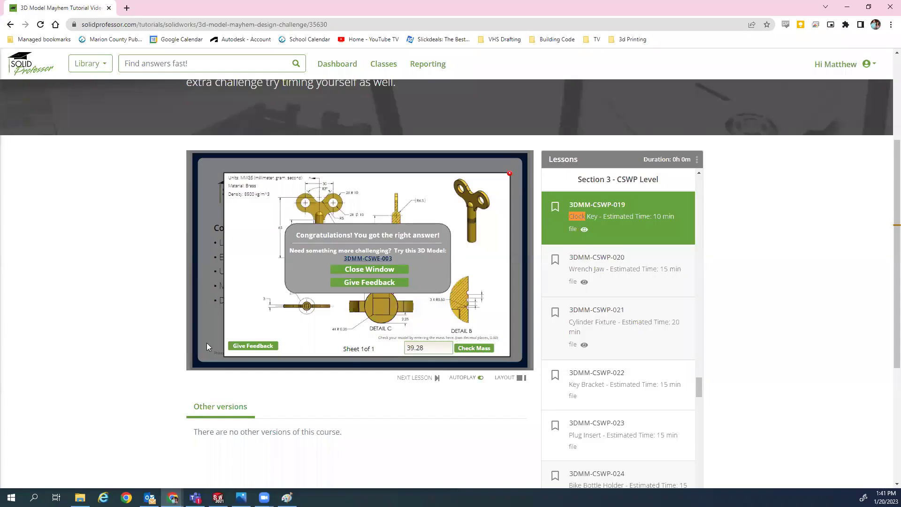